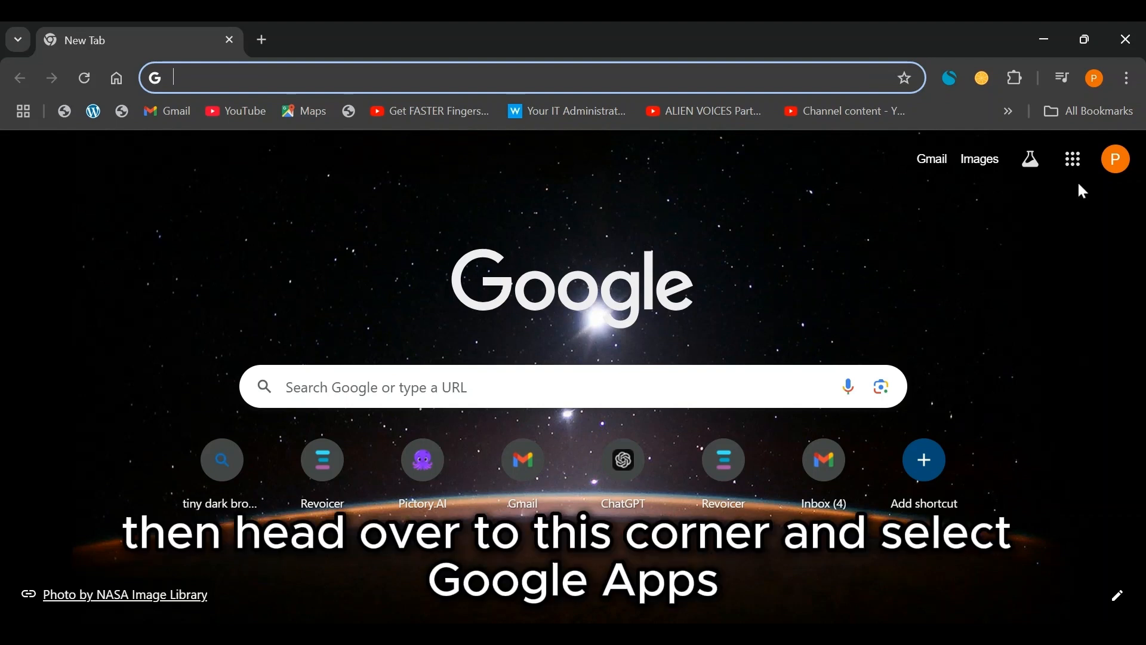
Step: Open Google Sheets from the Google apps list and create a blank spreadsheet
{"action": "left_click", "coordinate": [1074, 160]}
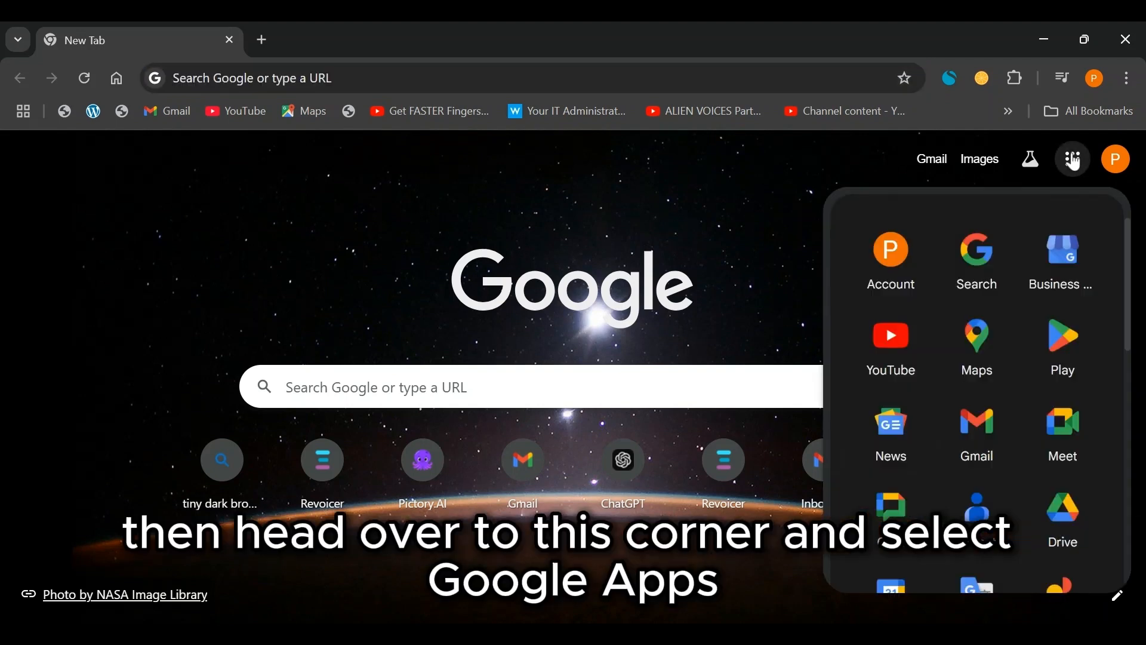
{"action": "scroll", "coordinate": [1072, 319], "scroll_direction": "down", "scroll_amount": 3}
{"action": "scroll", "coordinate": [1073, 319], "scroll_direction": "down", "scroll_amount": 5}
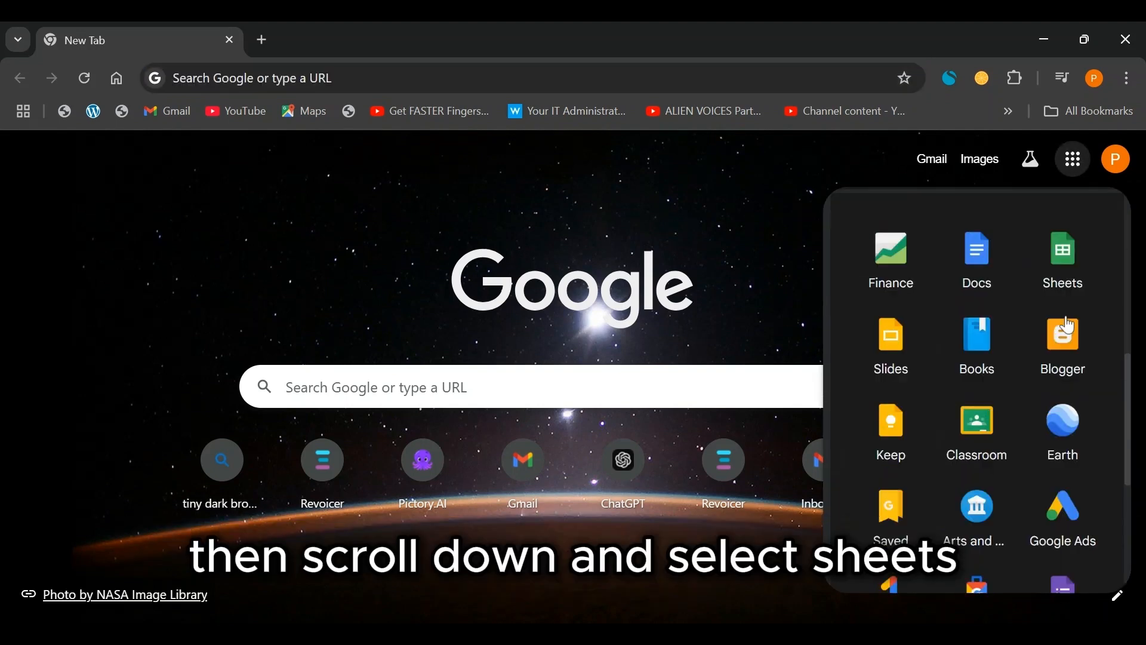
{"action": "scroll", "coordinate": [1067, 325], "scroll_direction": "up", "scroll_amount": 2}
{"action": "left_click", "coordinate": [1066, 385]}
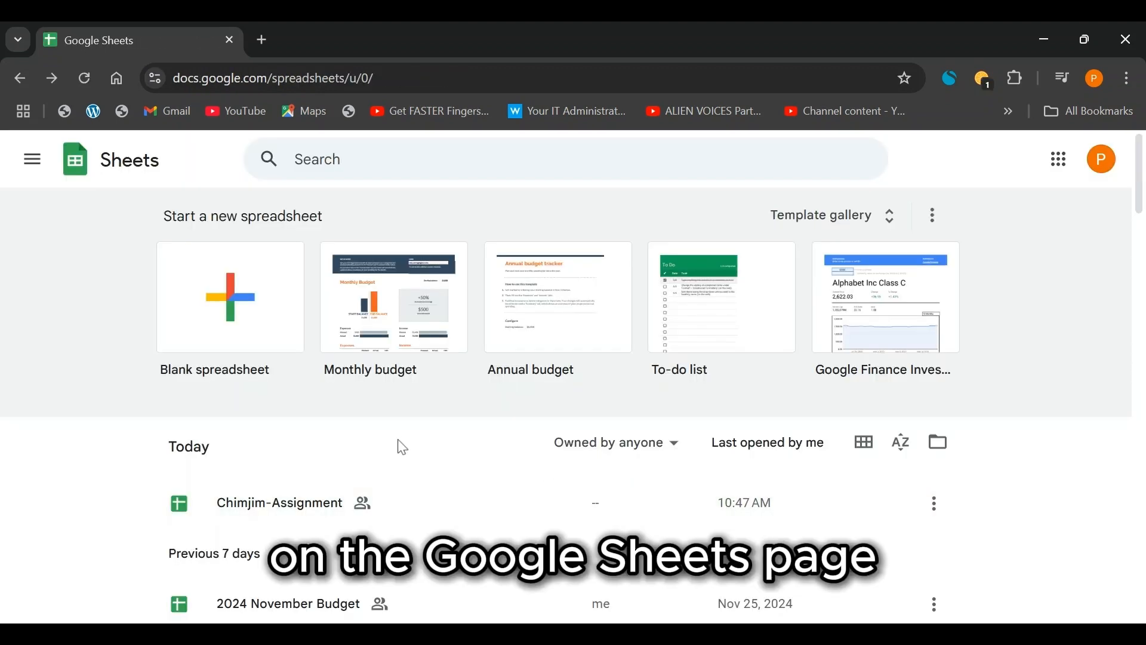
{"action": "left_click", "coordinate": [239, 323]}
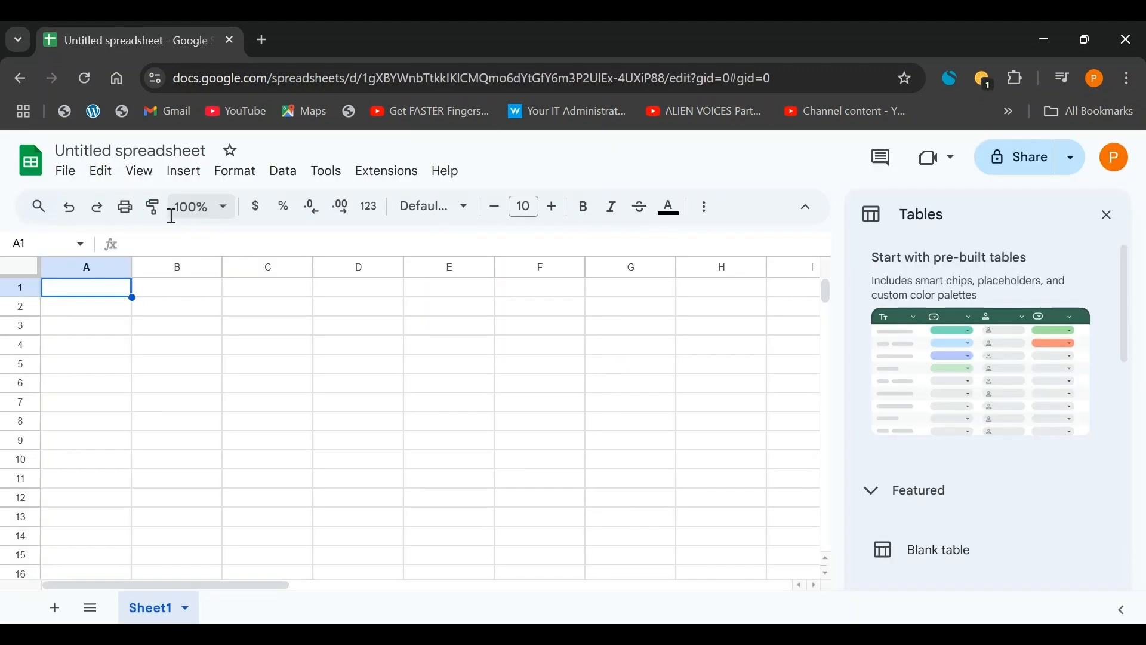
Step: Rename the spreadsheet as "Habit Tracker"
{"action": "left_click", "coordinate": [84, 150]}
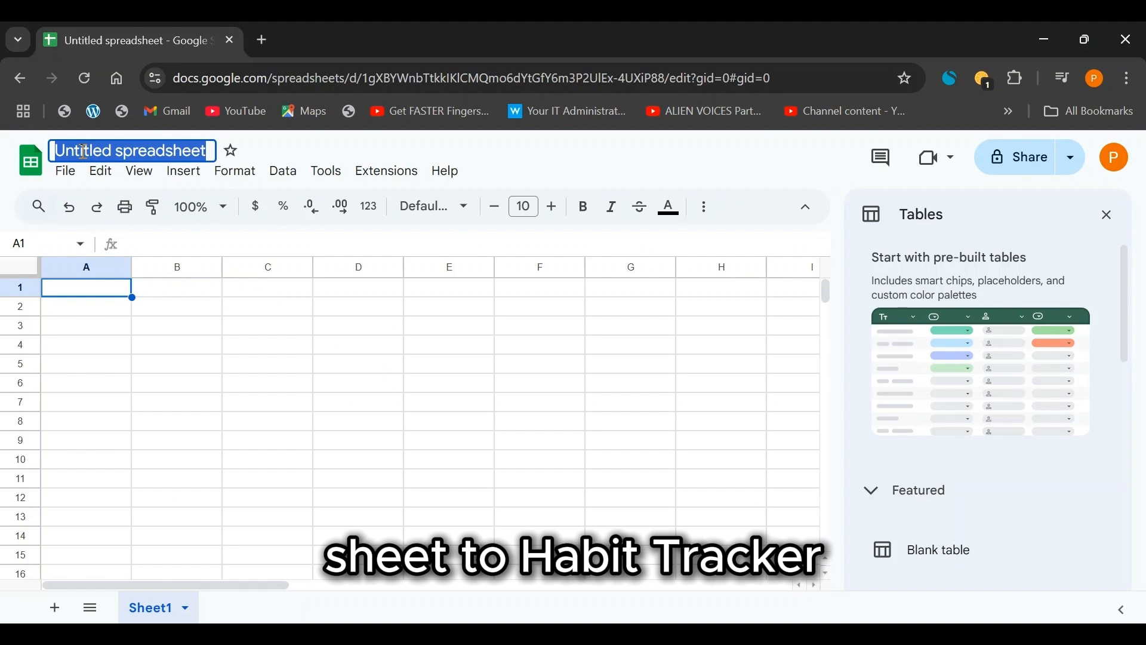
{"action": "type", "text": "Habit Tra"}
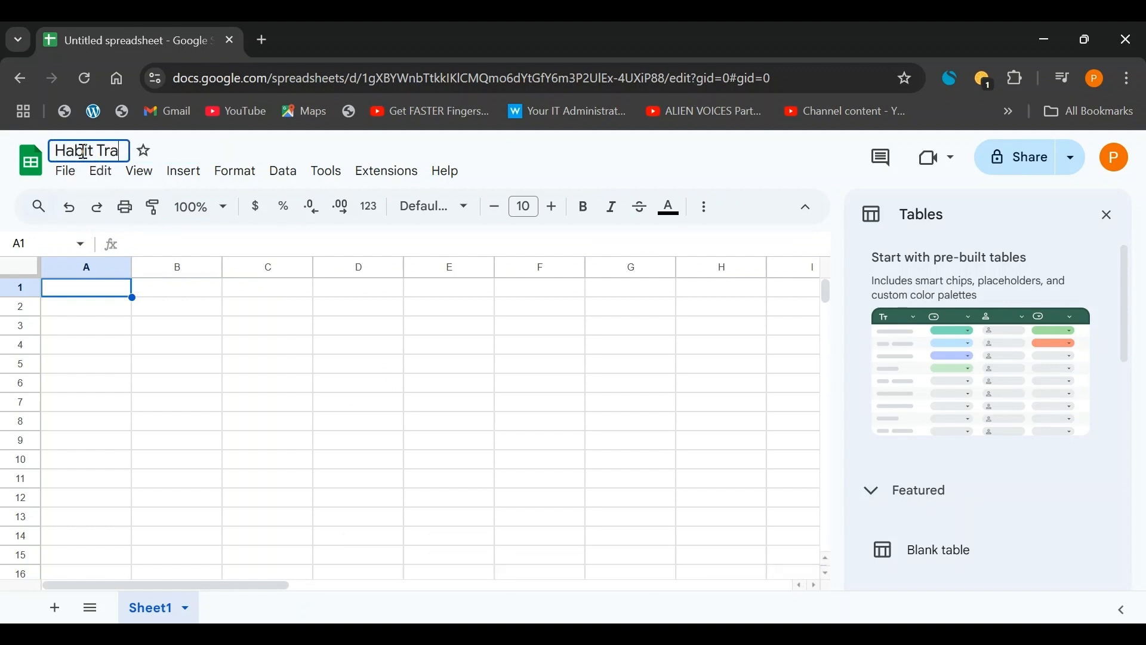
{"action": "type", "text": "cker"}
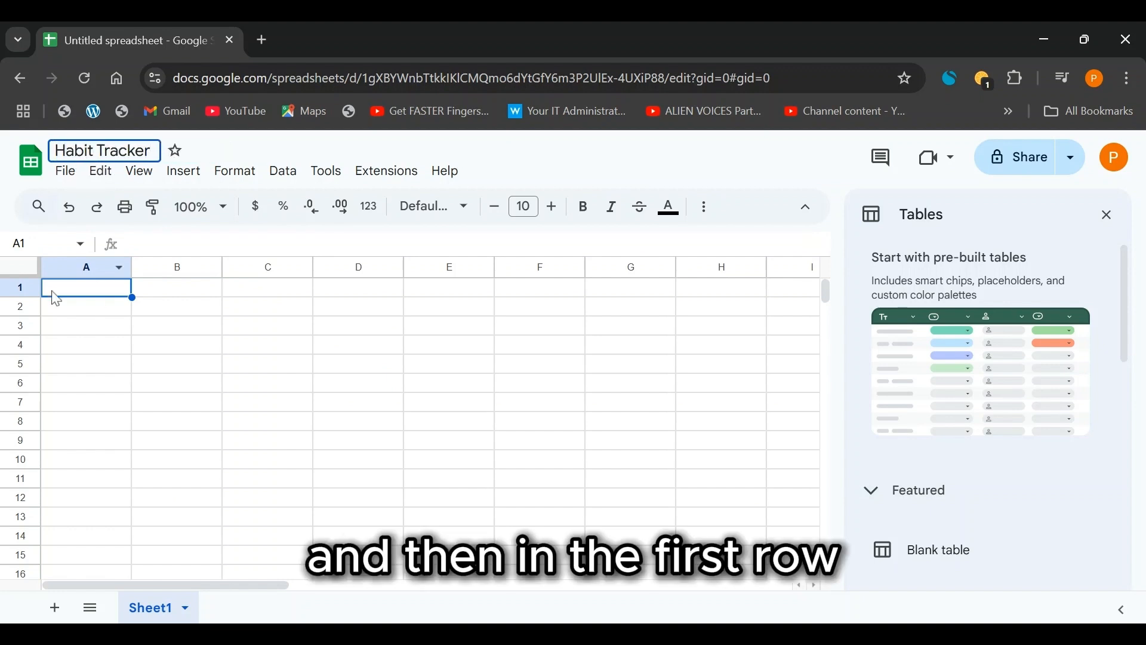
Step: Widen column A and enter "January" in cell A1
{"action": "left_click", "coordinate": [72, 296]}
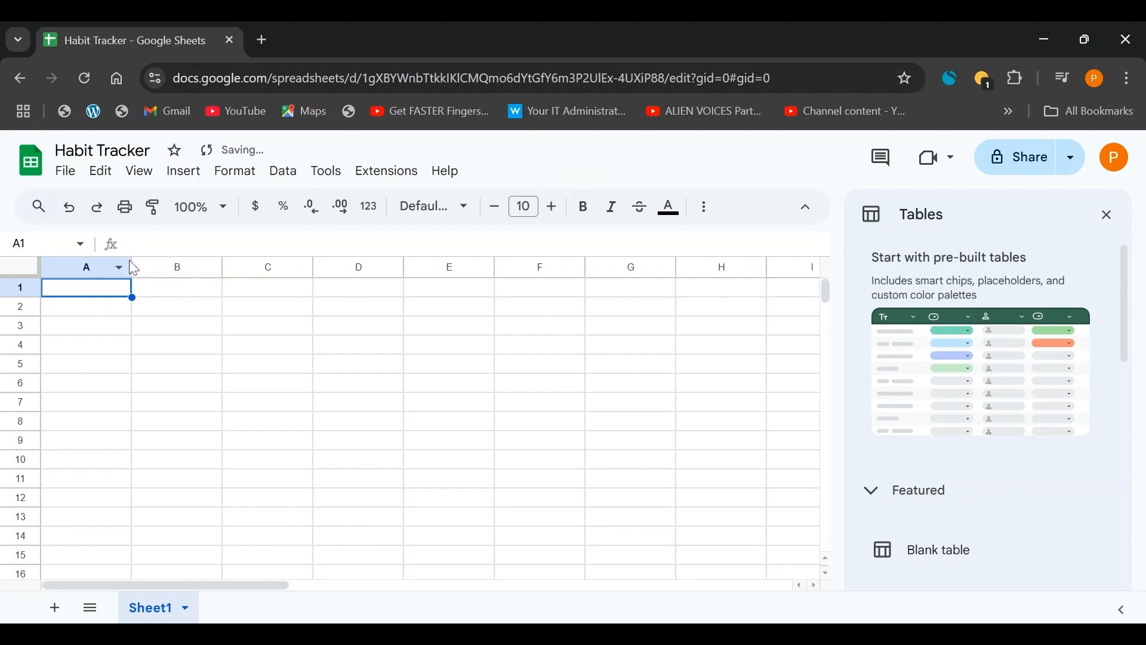
{"action": "left_click_drag", "start_coordinate": [130, 265], "coordinate": [203, 271]}
{"action": "type", "text": "Janu"}
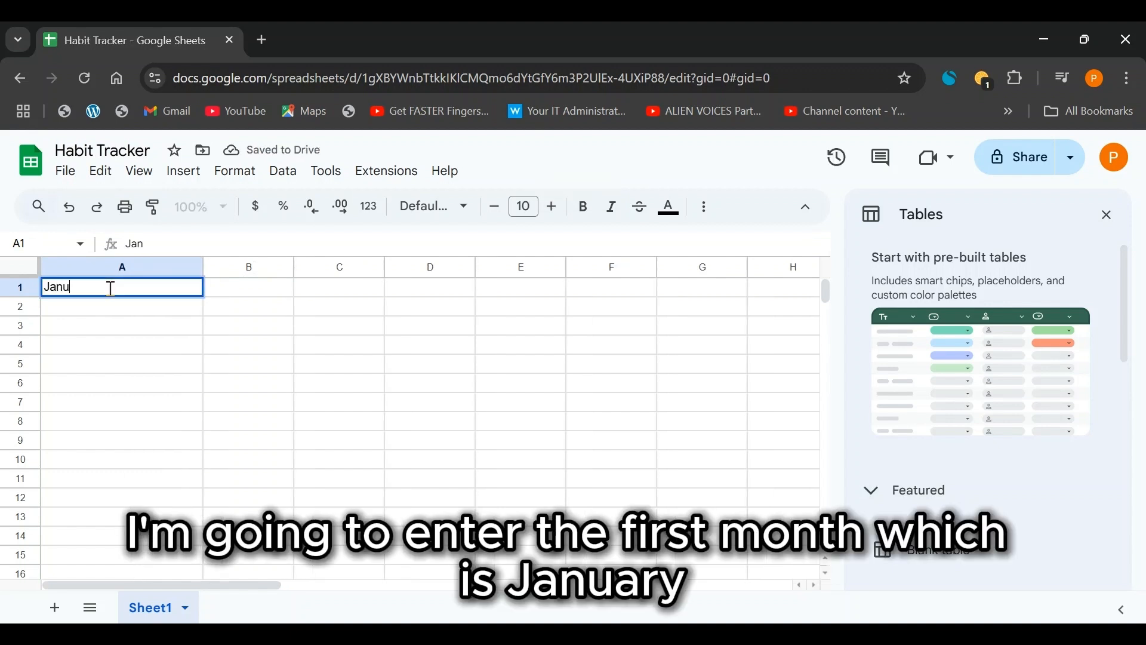
{"action": "type", "text": "ary"}
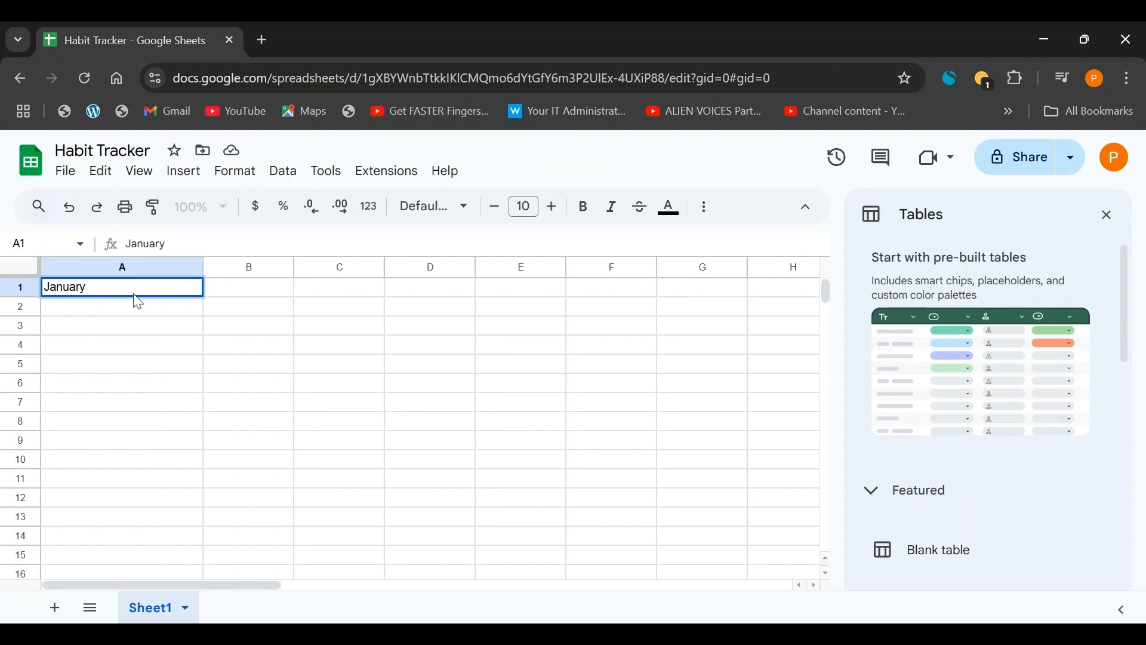
Step: Format the January heading in A1 as bold, size 18, in the Lobster font
{"action": "left_click_drag", "start_coordinate": [135, 290], "coordinate": [31, 289]}
{"action": "left_click", "coordinate": [584, 207]}
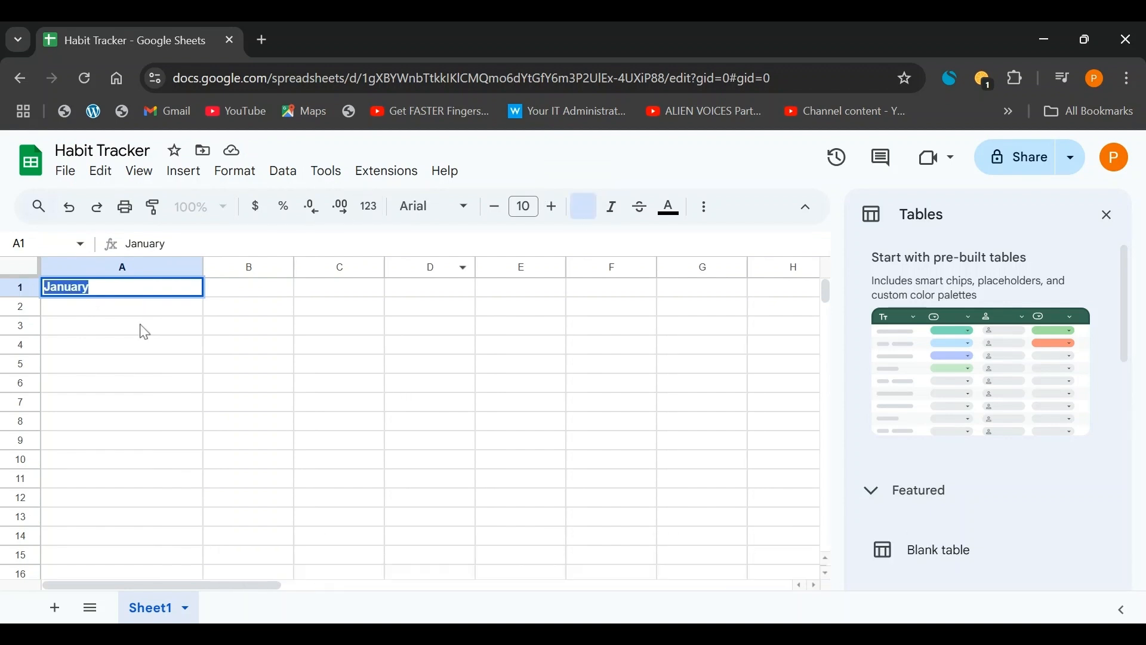
{"action": "left_click", "coordinate": [553, 207]}
{"action": "left_click", "coordinate": [554, 207]}
{"action": "left_click", "coordinate": [553, 208]}
{"action": "left_click", "coordinate": [553, 207]}
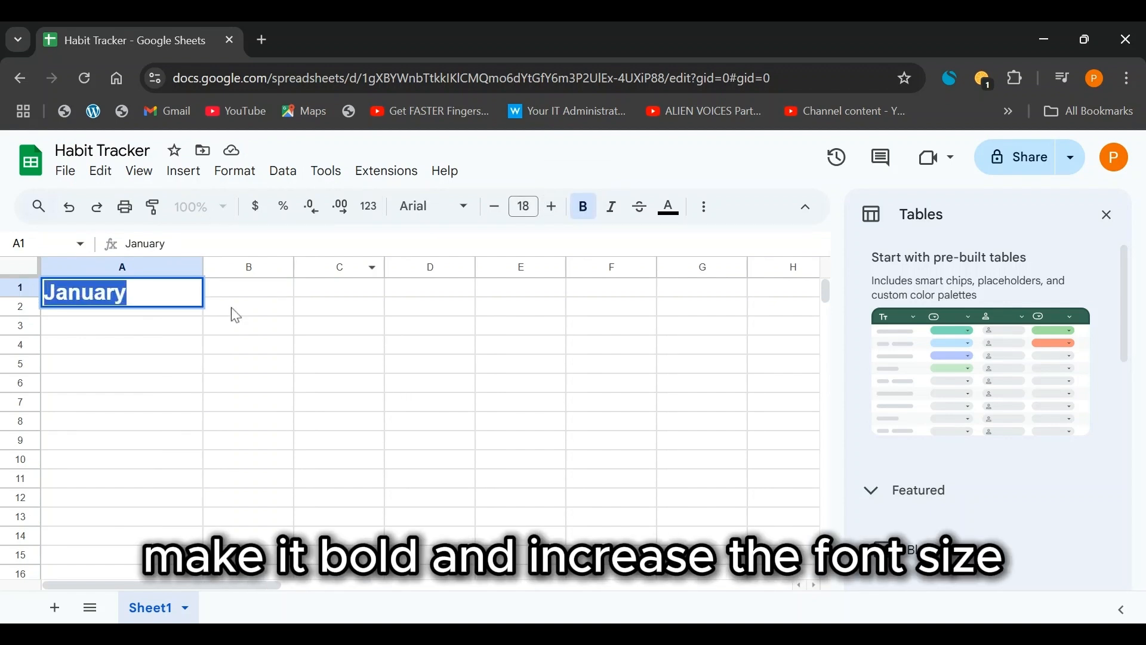
{"action": "double_click", "coordinate": [203, 289]}
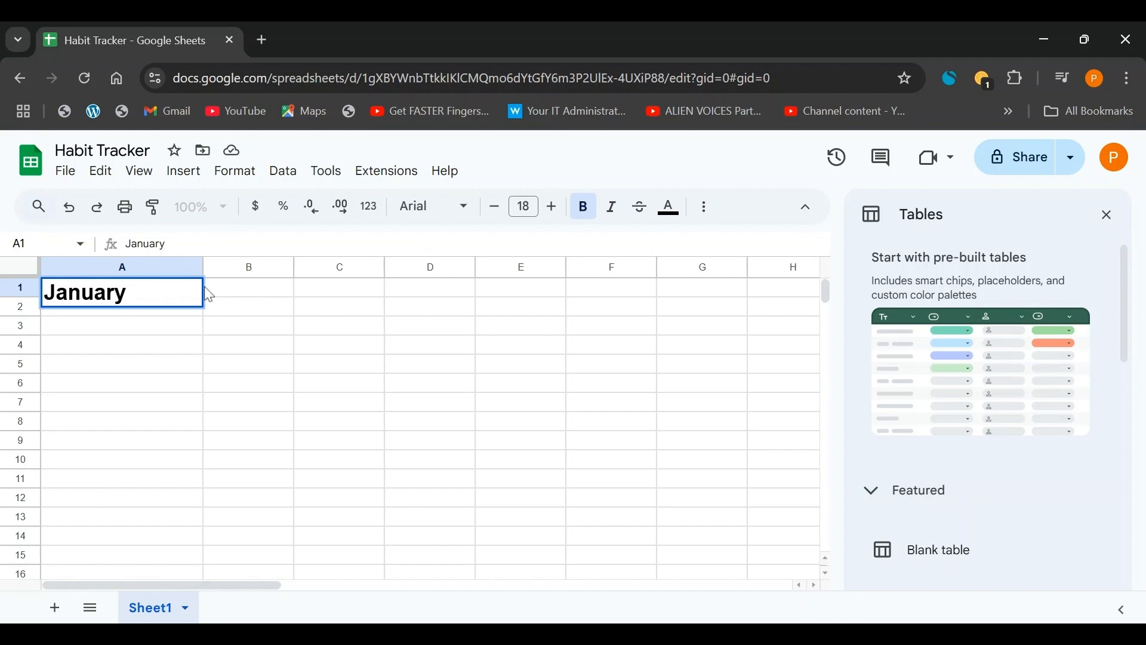
{"action": "left_click", "coordinate": [165, 299]}
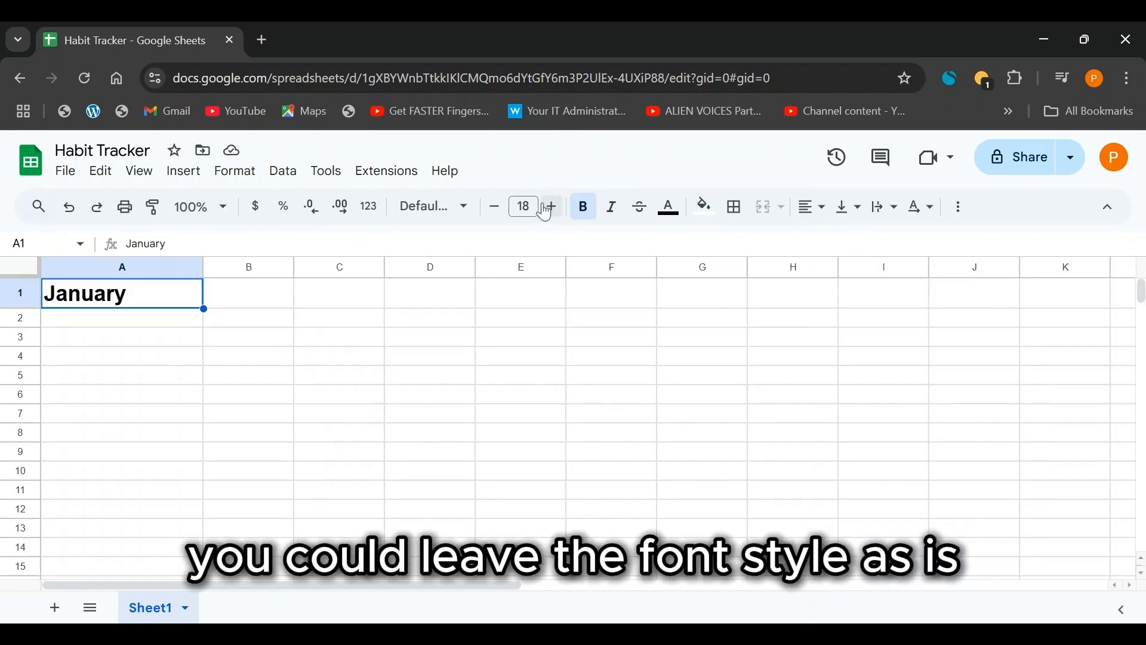
{"action": "left_click", "coordinate": [449, 207]}
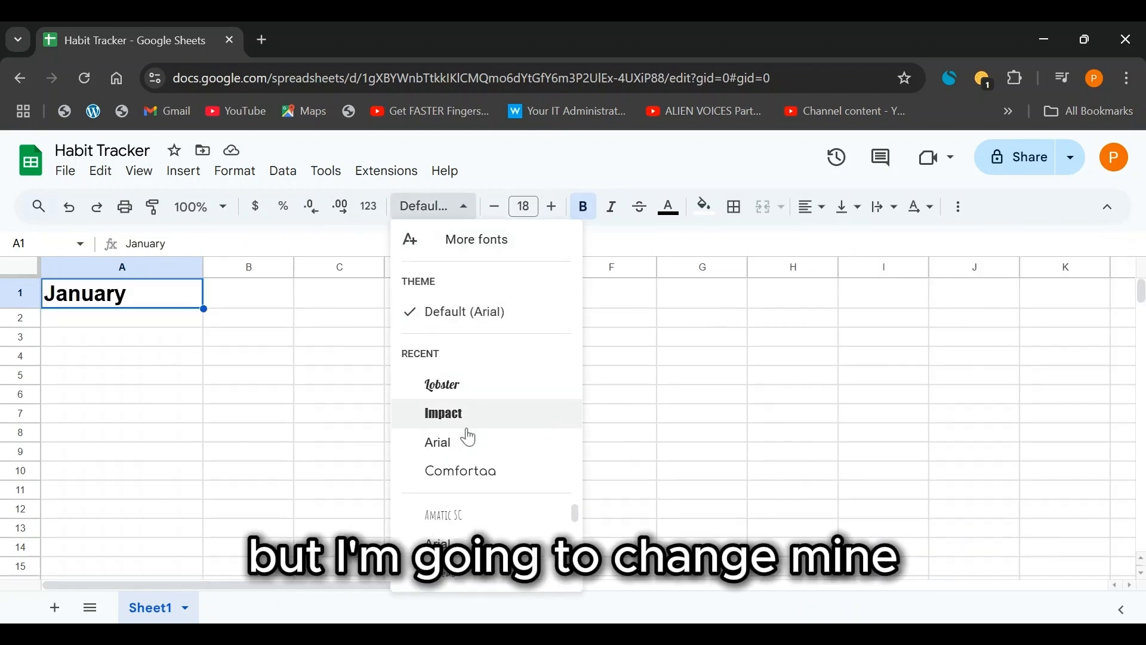
{"action": "left_click", "coordinate": [463, 387]}
Step: Enter 1, 2 and 3 in B2:D2 and extend the number series along row 2 to 25 in column Z
{"action": "left_click", "coordinate": [250, 317]}
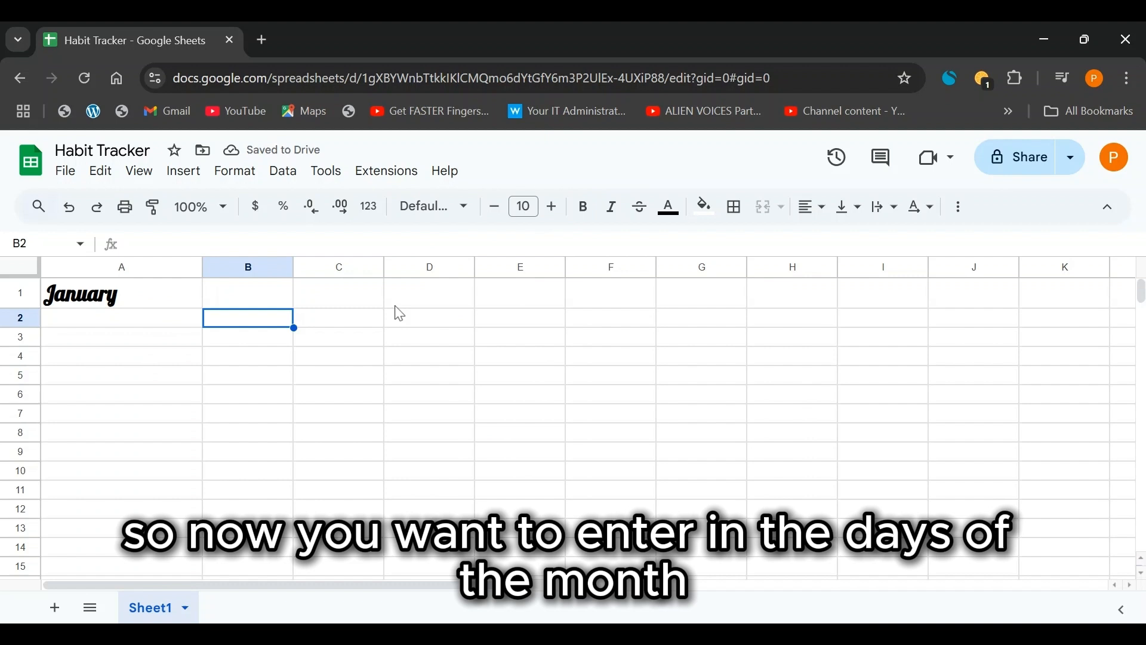
{"action": "type", "text": "1"}
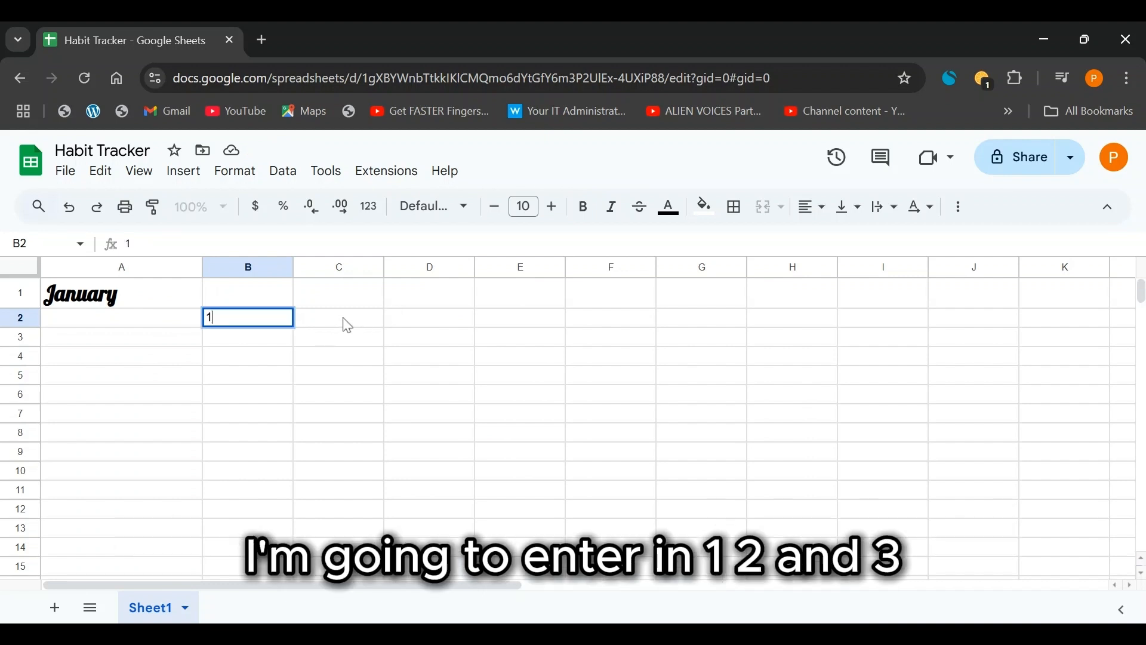
{"action": "key", "text": "Tab"}
{"action": "type", "text": "2"}
{"action": "key", "text": "Tab"}
{"action": "type", "text": "3"}
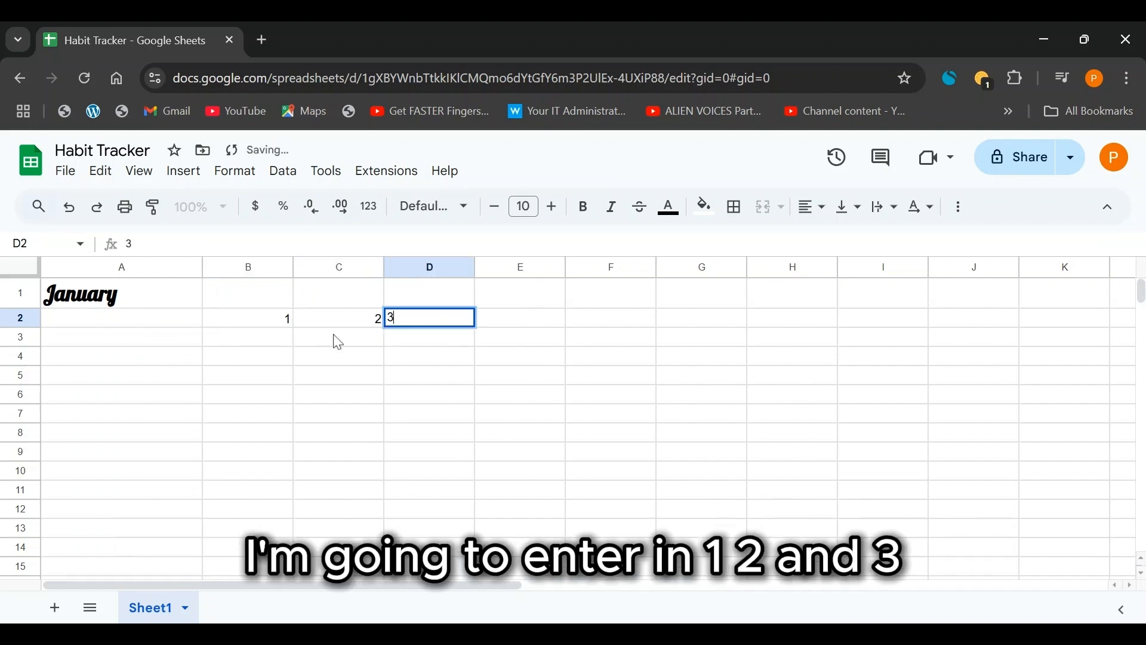
{"action": "left_click", "coordinate": [240, 317]}
{"action": "left_click_drag", "start_coordinate": [251, 317], "coordinate": [980, 402]}
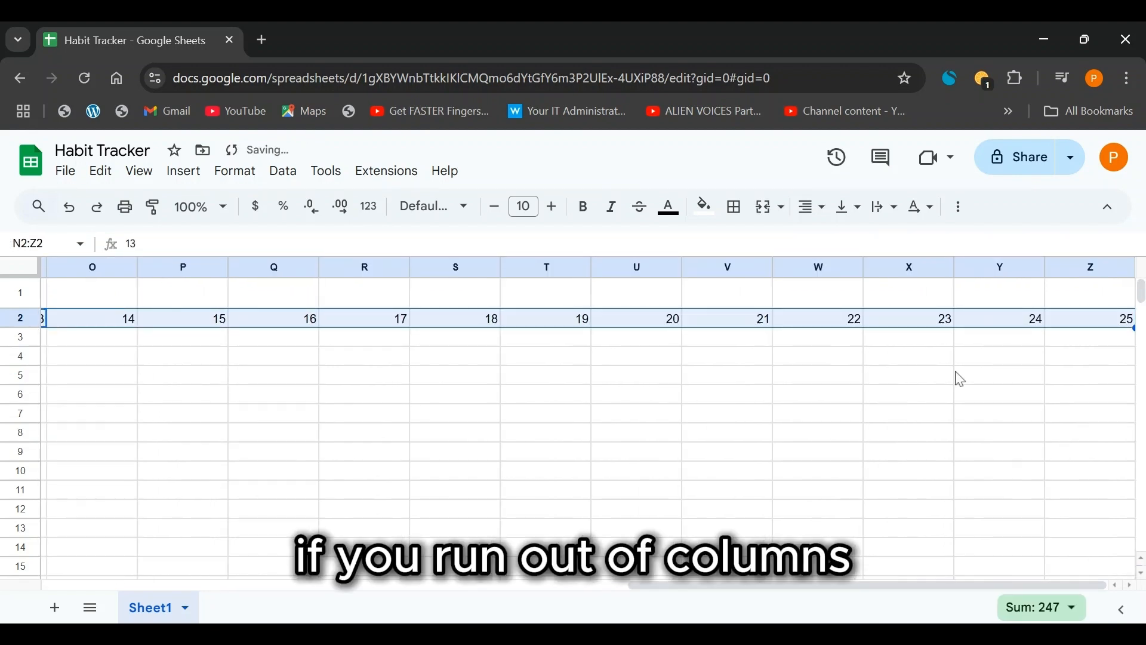
Step: Insert 8 columns to the right of column Z
{"action": "left_click", "coordinate": [1088, 267]}
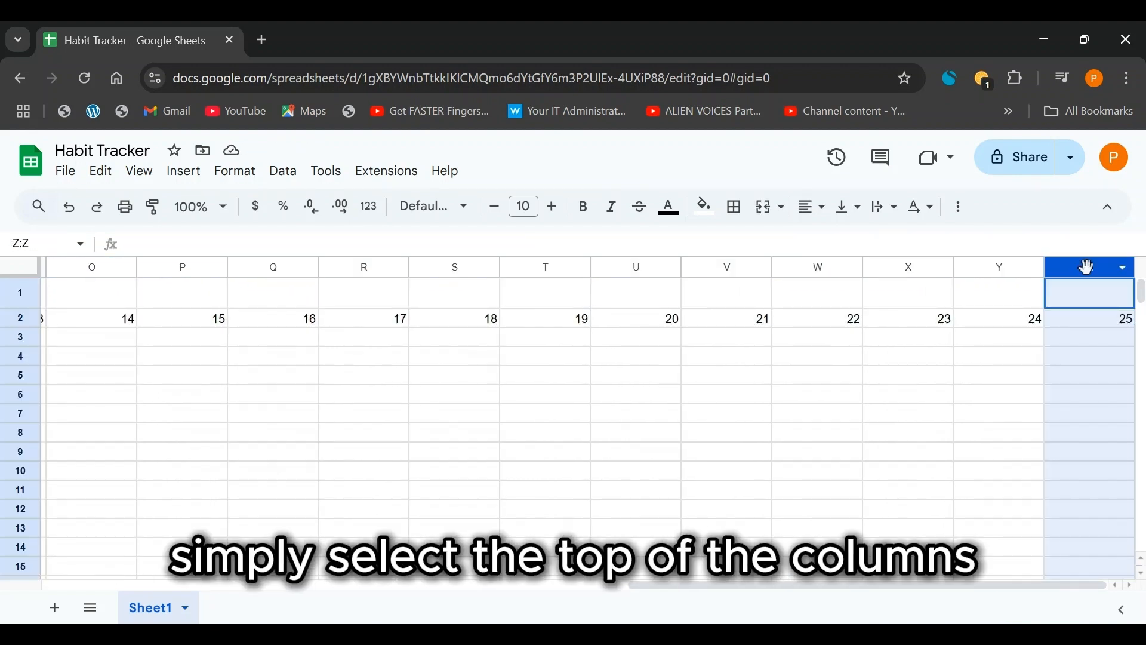
{"action": "left_click_drag", "start_coordinate": [1088, 267], "coordinate": [453, 287]}
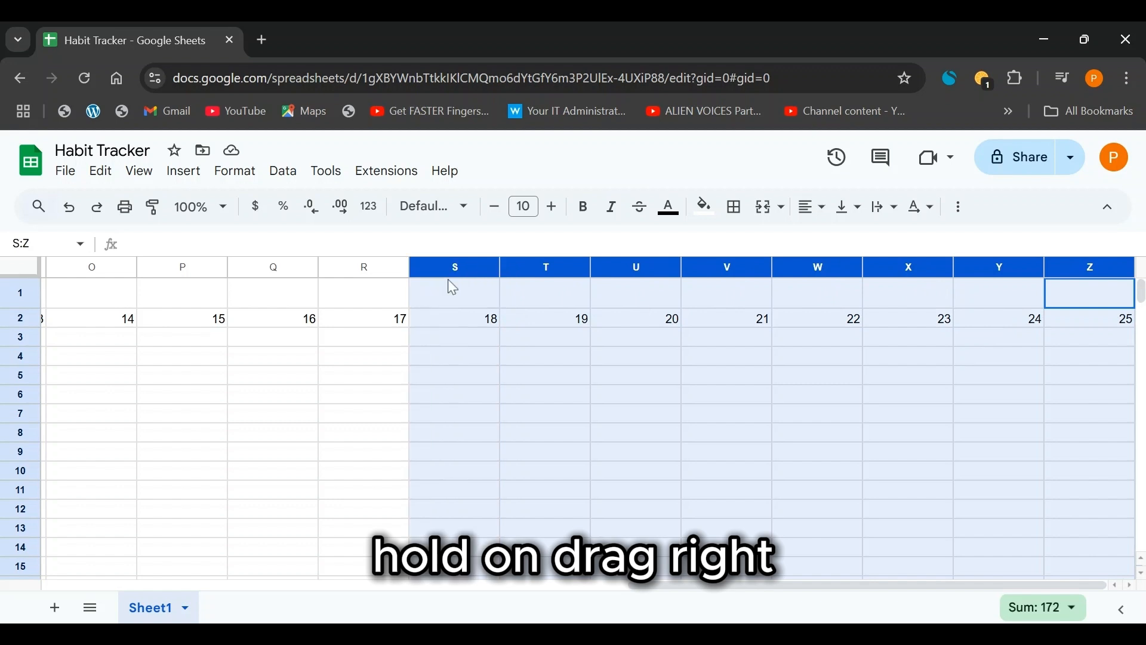
{"action": "right_click", "coordinate": [861, 322]}
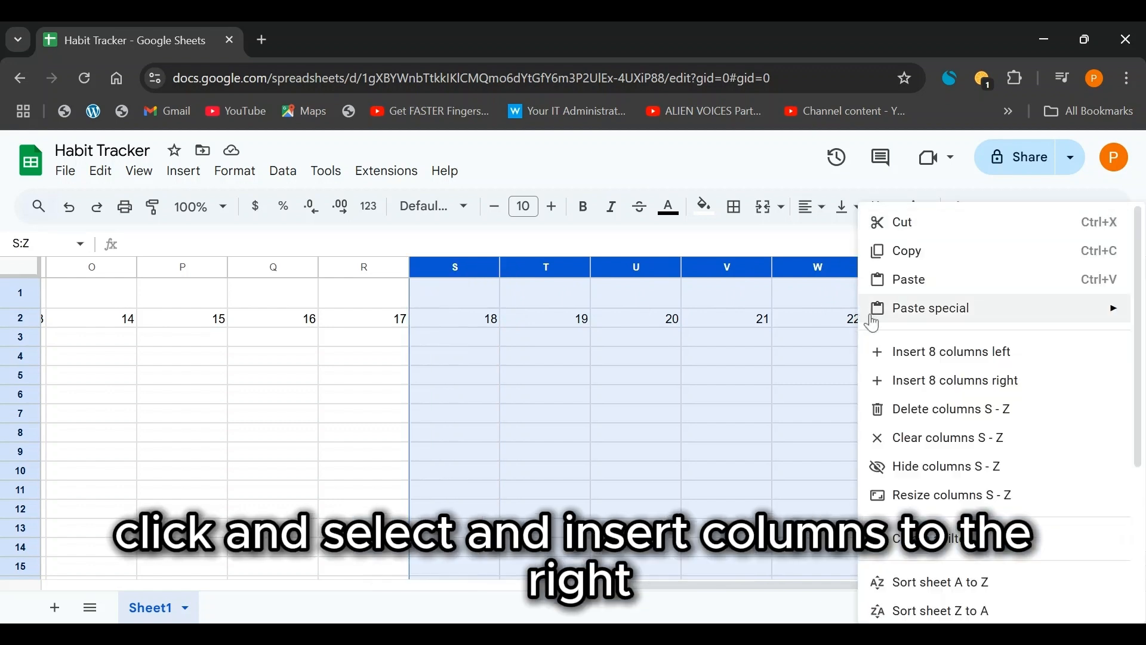
{"action": "left_click", "coordinate": [986, 385]}
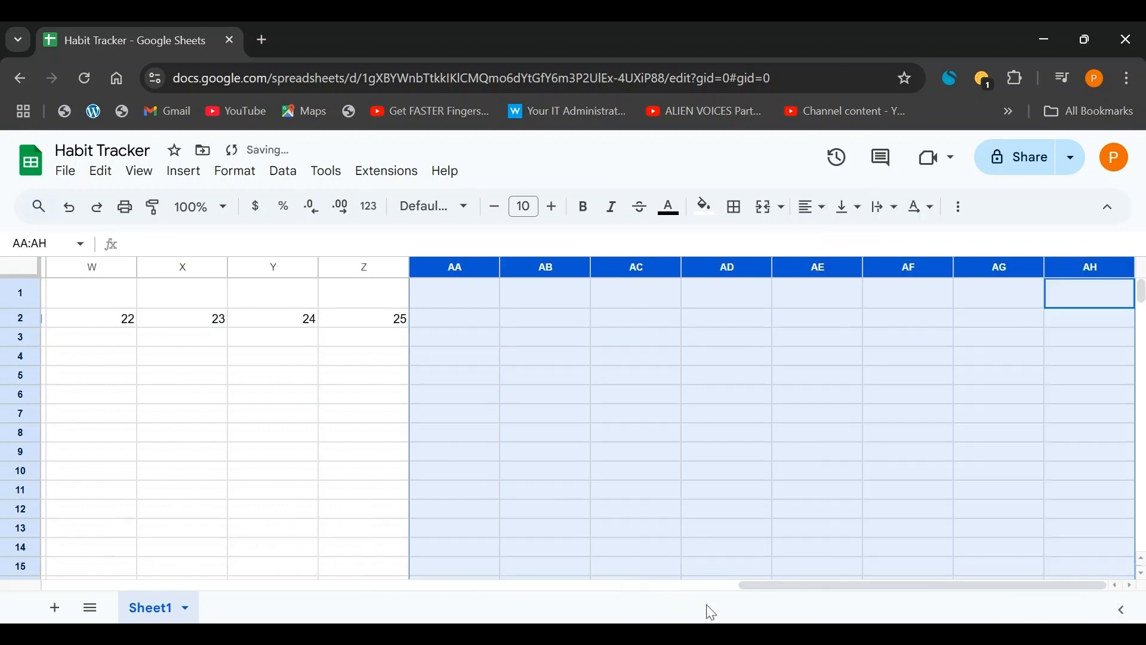
Step: Continue the day numbers in row 2 from column Z up to 31 in column AF
{"action": "left_click", "coordinate": [273, 318]}
{"action": "left_click", "coordinate": [189, 324]}
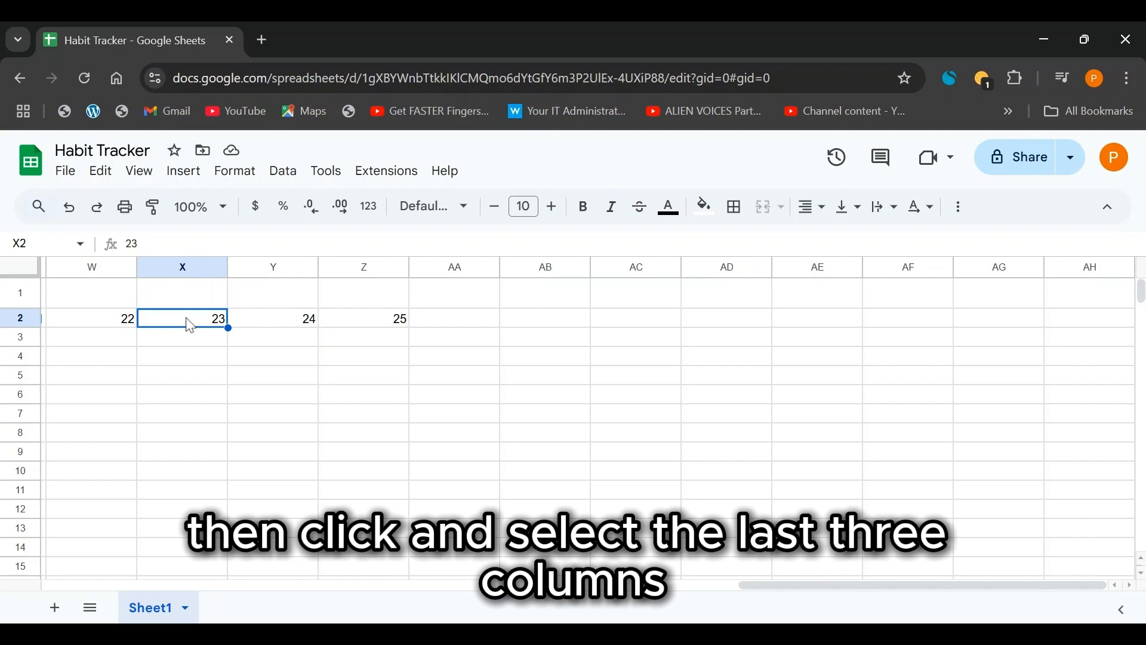
{"action": "left_click_drag", "start_coordinate": [189, 324], "coordinate": [931, 330]}
Step: Enter "Total Completed" in bold in cell AG2 and widen column AG to fit it
{"action": "left_click", "coordinate": [1003, 318]}
{"action": "type", "text": "Total"}
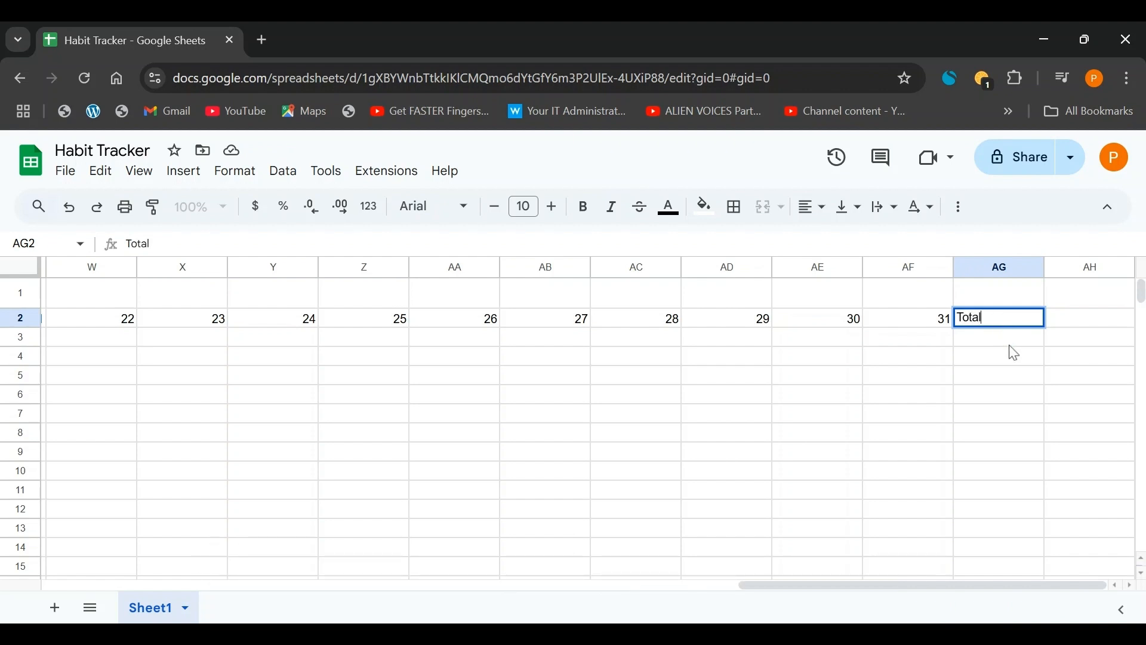
{"action": "left_click_drag", "start_coordinate": [998, 318], "coordinate": [952, 323]}
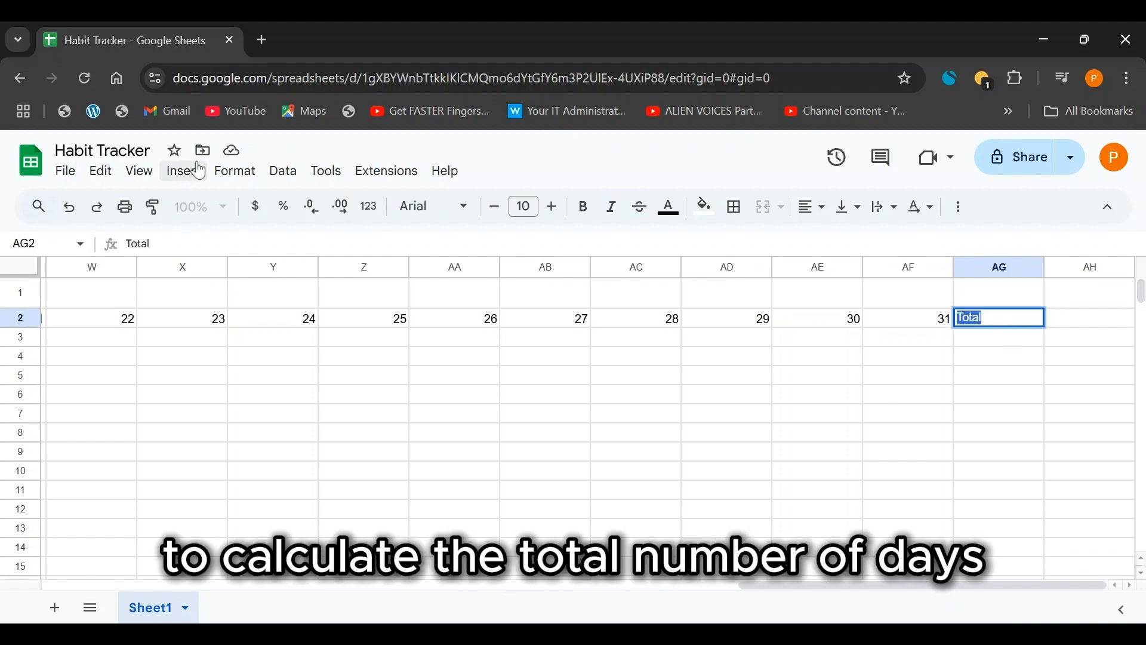
{"action": "left_click", "coordinate": [591, 213]}
{"action": "left_click", "coordinate": [1015, 317]}
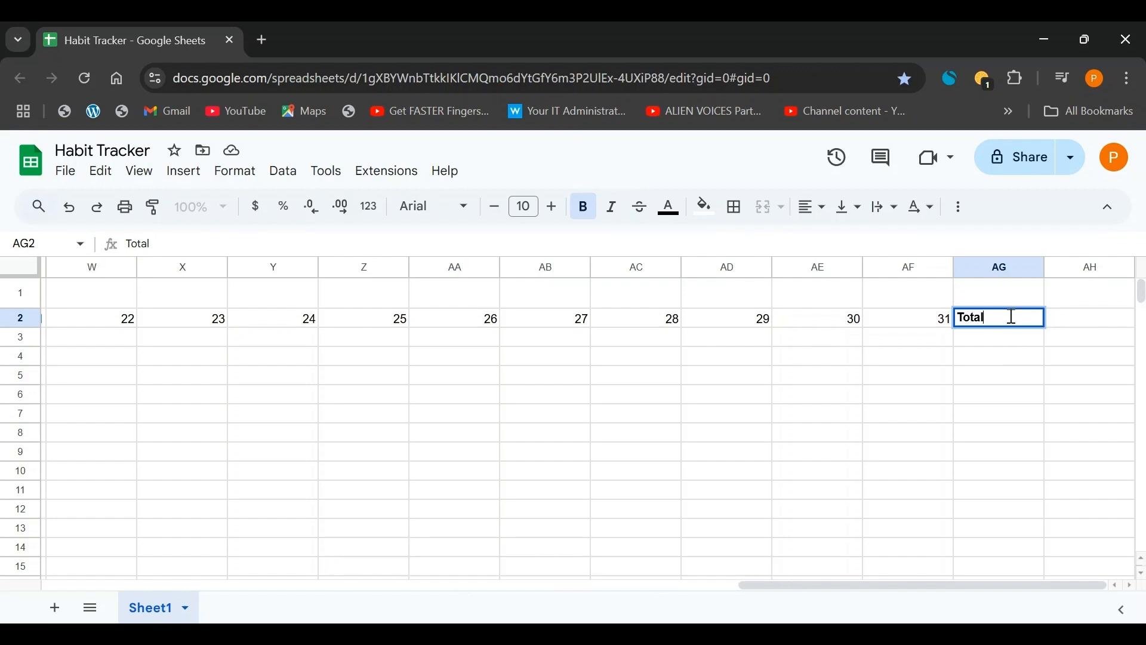
{"action": "type", "text": "Completed"}
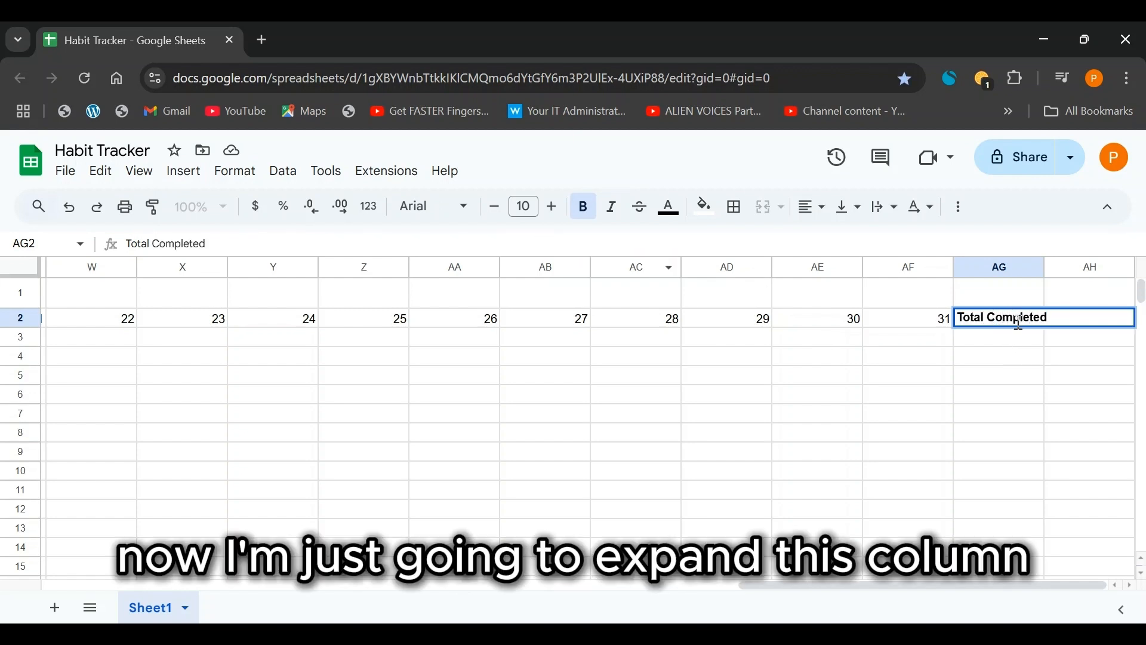
{"action": "left_click_drag", "start_coordinate": [1044, 267], "coordinate": [1080, 267]}
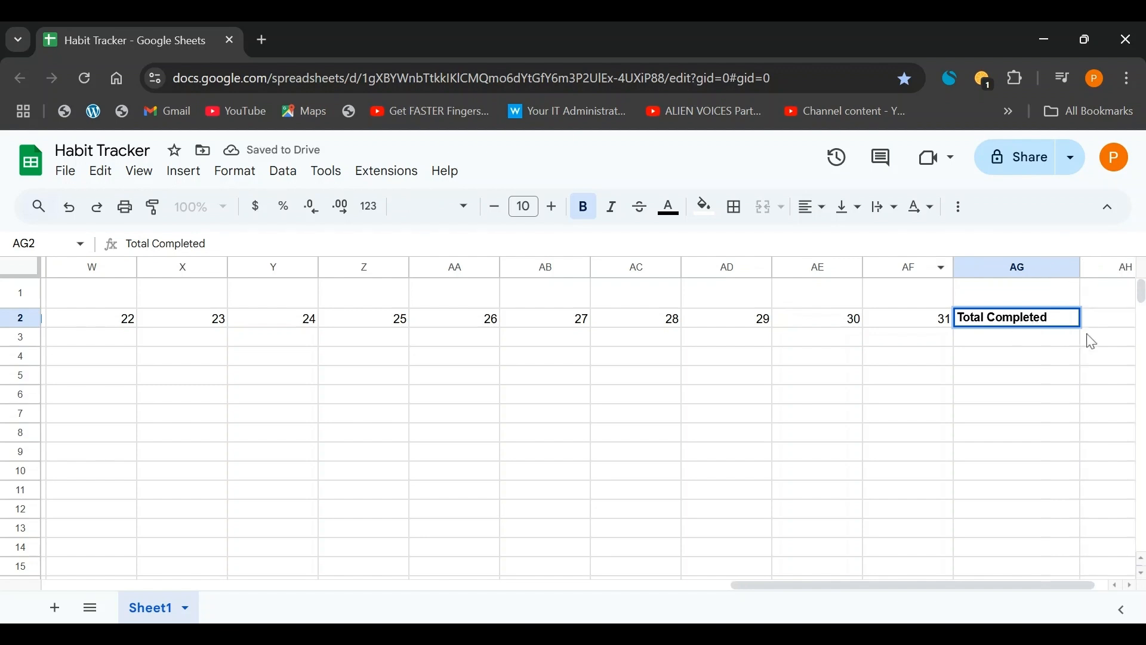
Step: Set the "Total Completed" heading in AG2 to the Lobster font at size 14
{"action": "key", "text": "shift+Left"}
{"action": "key", "text": "shift+Left"}
{"action": "key", "text": "shift+Left"}
{"action": "key", "text": "shift+Left"}
{"action": "key", "text": "shift+Left"}
{"action": "key", "text": "shift+Left"}
{"action": "key", "text": "shift+Left"}
{"action": "key", "text": "shift+Left"}
{"action": "key", "text": "shift+Left"}
{"action": "key", "text": "shift+Left"}
{"action": "key", "text": "shift+Left"}
{"action": "key", "text": "shift+Left"}
{"action": "key", "text": "shift+Left"}
{"action": "key", "text": "shift+Left"}
{"action": "key", "text": "shift+Left"}
{"action": "left_click", "coordinate": [445, 207]}
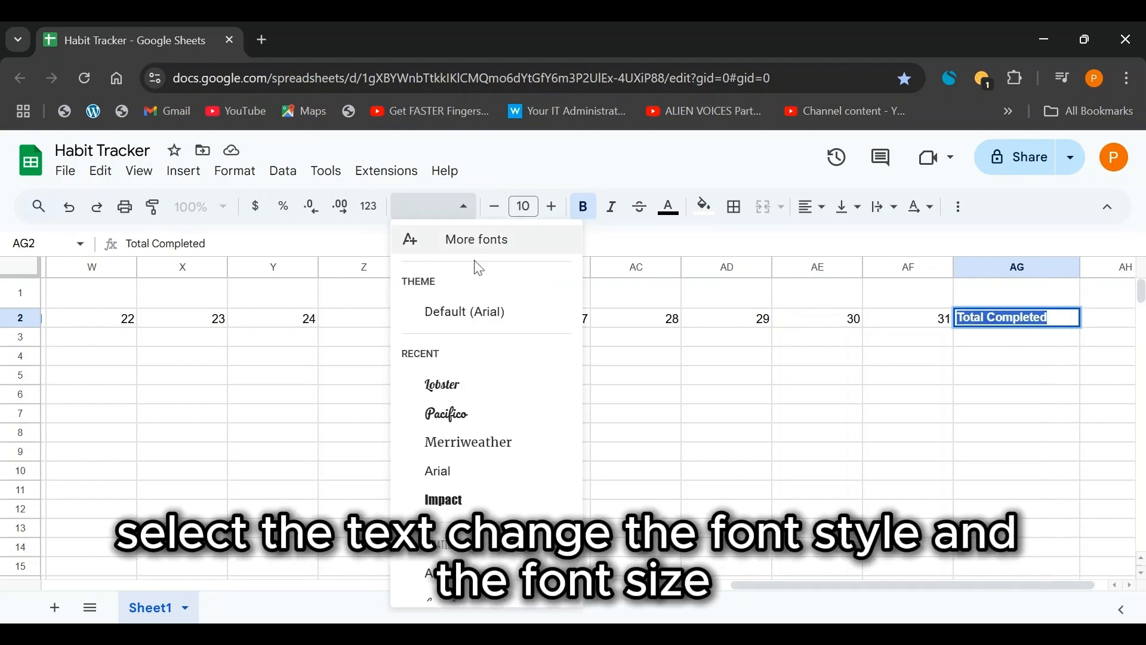
{"action": "left_click", "coordinate": [472, 384]}
{"action": "left_click", "coordinate": [552, 206]}
{"action": "left_click", "coordinate": [552, 206]}
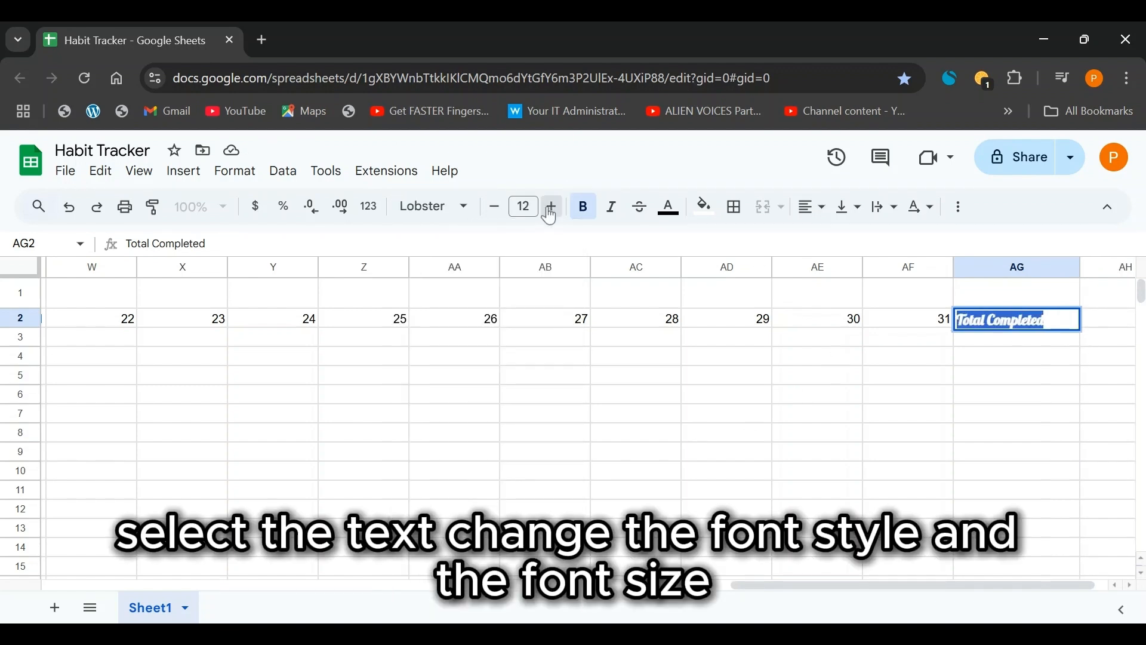
{"action": "left_click", "coordinate": [552, 206]}
{"action": "left_click", "coordinate": [552, 207]}
{"action": "left_click", "coordinate": [1038, 358]}
Step: Resize columns B through AF to 30 pixels wide and make their day numbers bold
{"action": "left_click", "coordinate": [870, 267]}
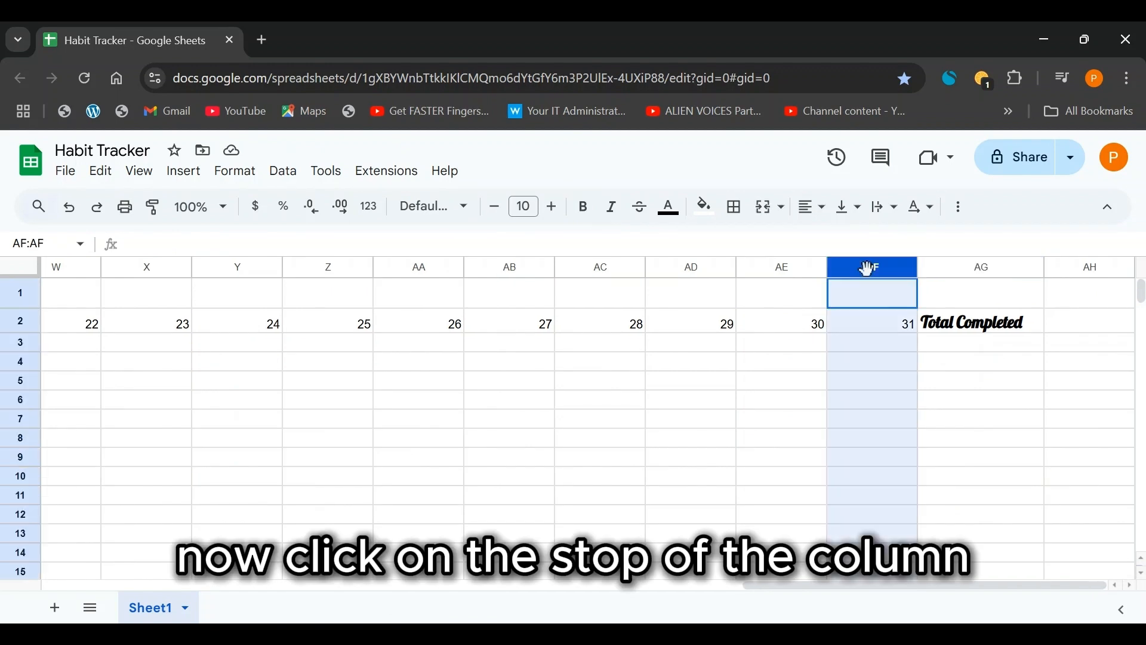
{"action": "left_click_drag", "start_coordinate": [836, 270], "coordinate": [210, 292]}
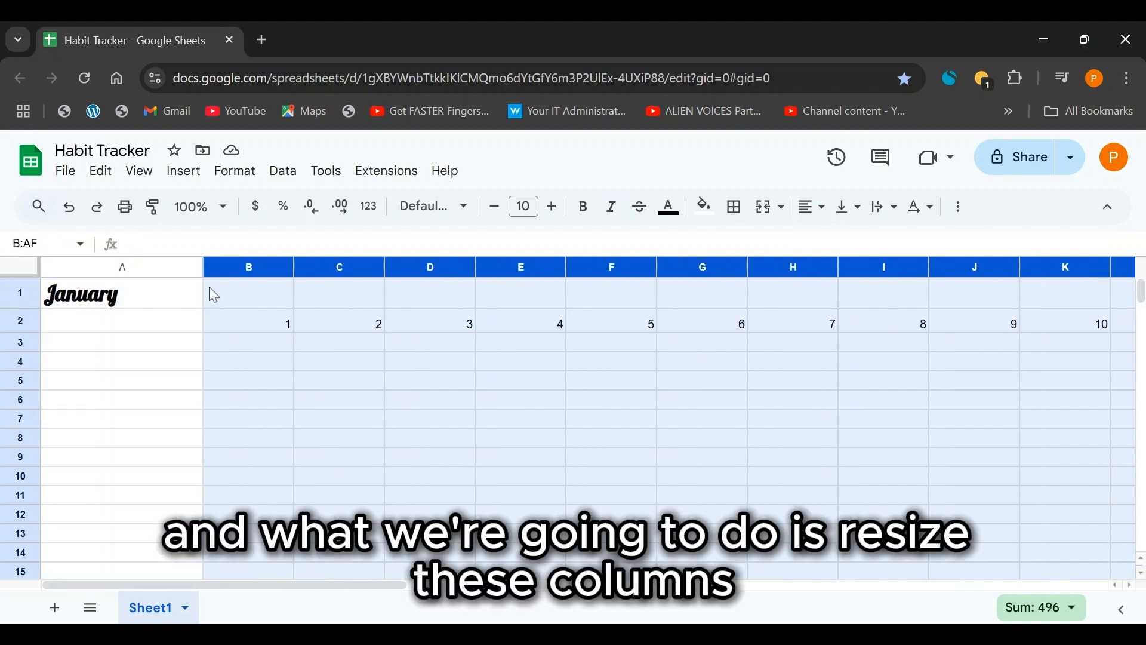
{"action": "right_click", "coordinate": [490, 392]}
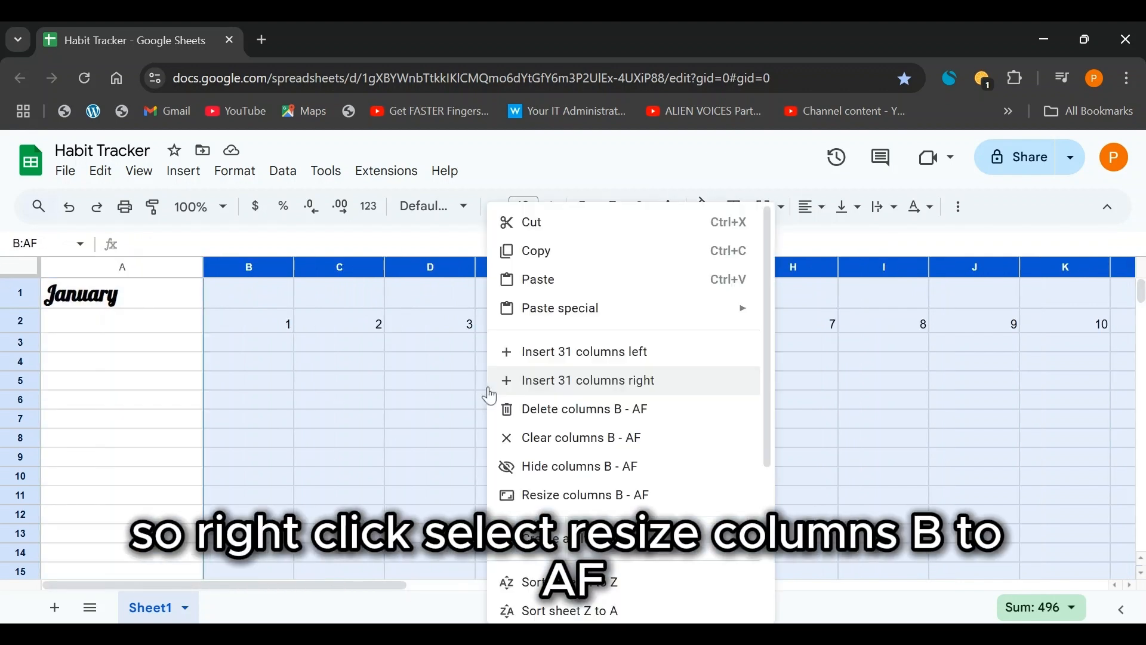
{"action": "left_click", "coordinate": [575, 505]}
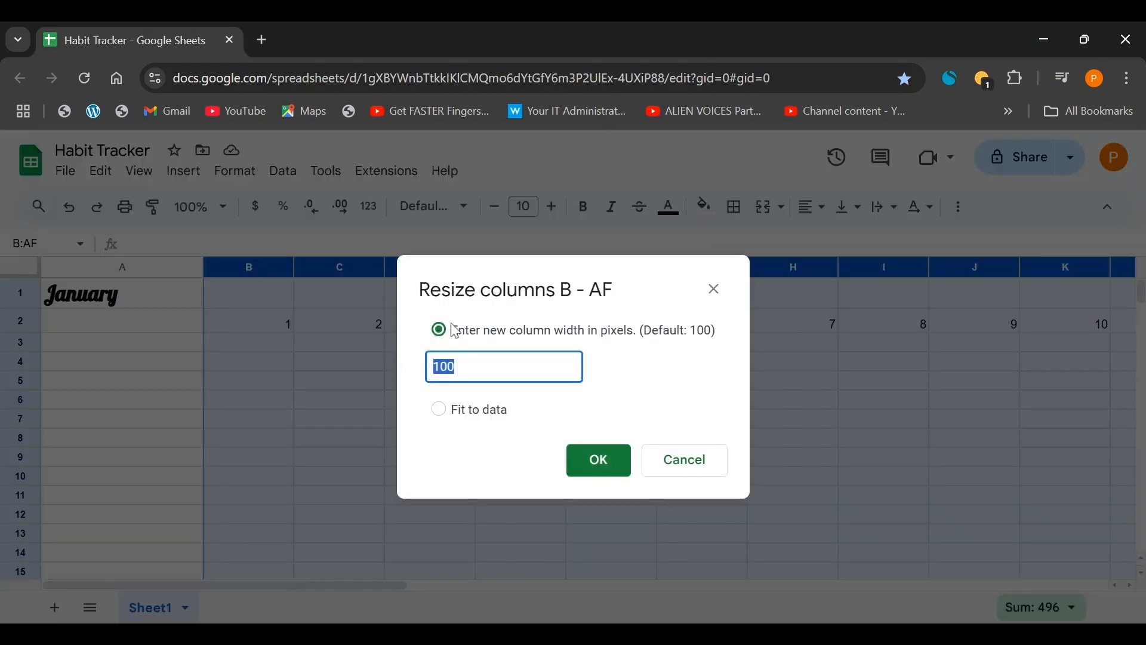
{"action": "type", "text": "30"}
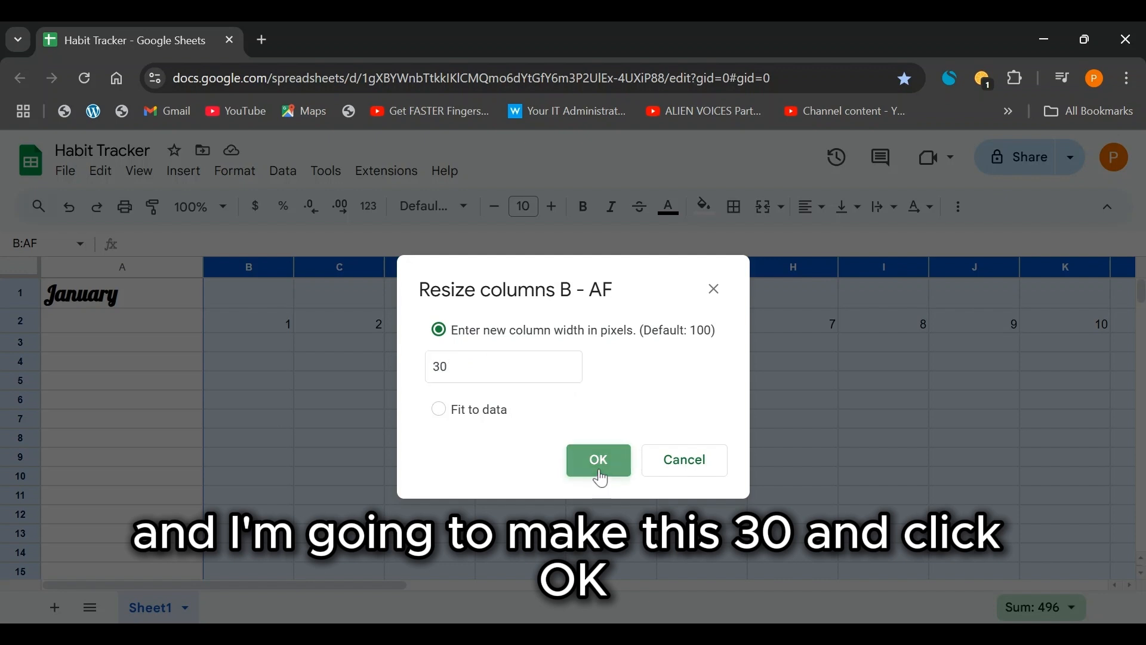
{"action": "left_click", "coordinate": [599, 469]}
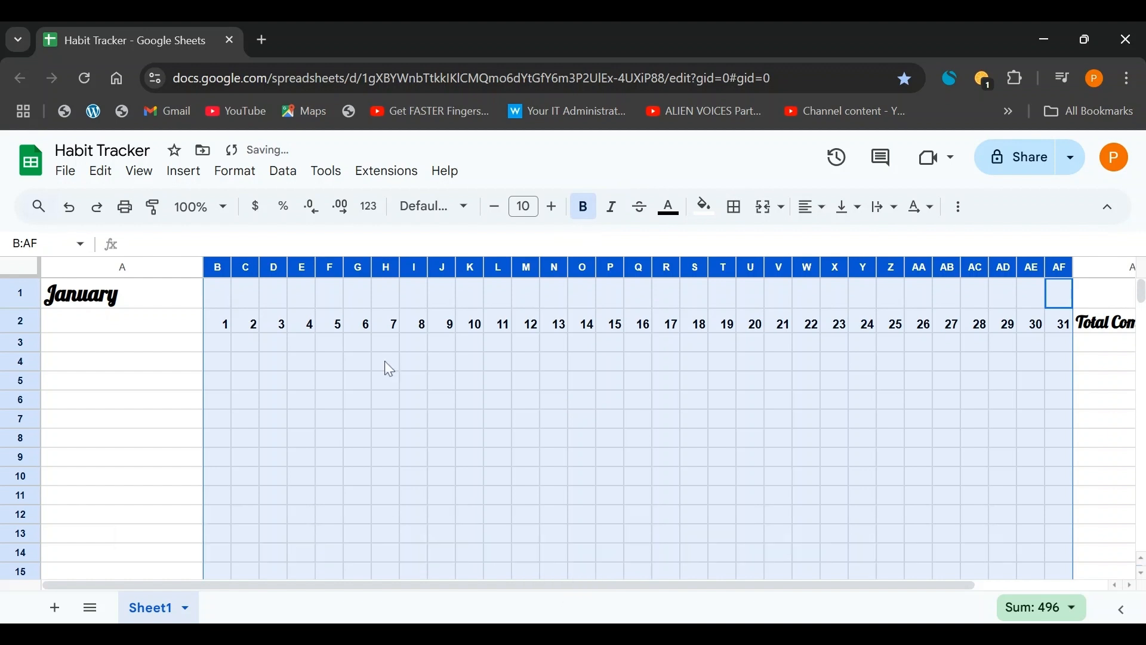
Step: Insert a column to the left of the January heading's column and number its cells A2 to A16 from 1 to 15
{"action": "right_click", "coordinate": [151, 297]}
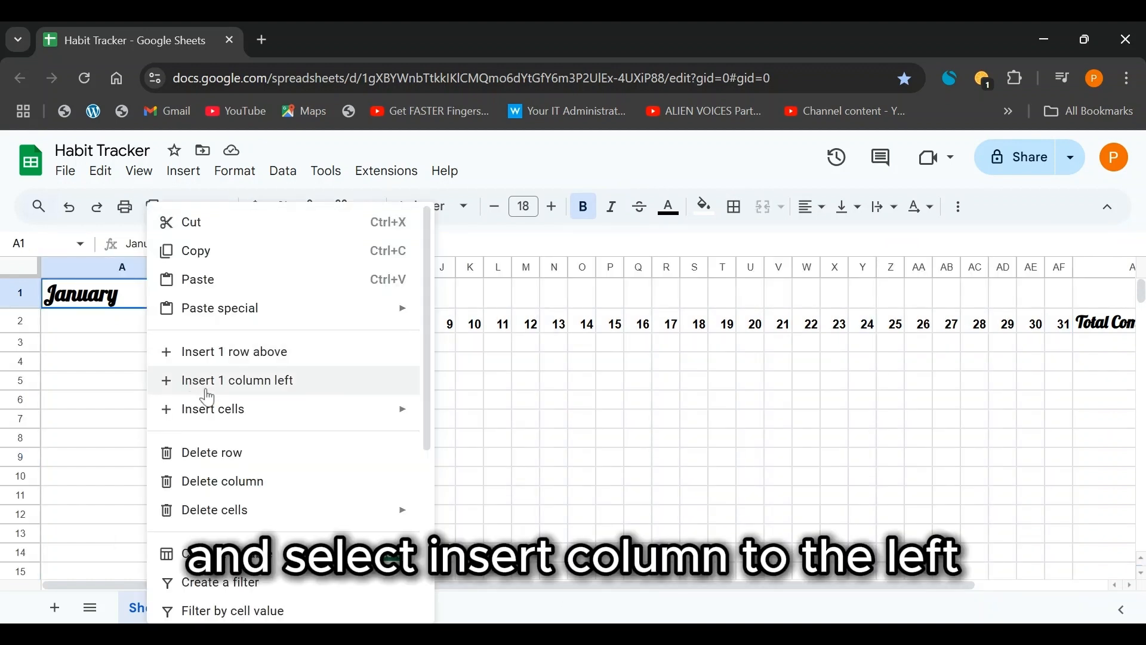
{"action": "left_click", "coordinate": [237, 380]}
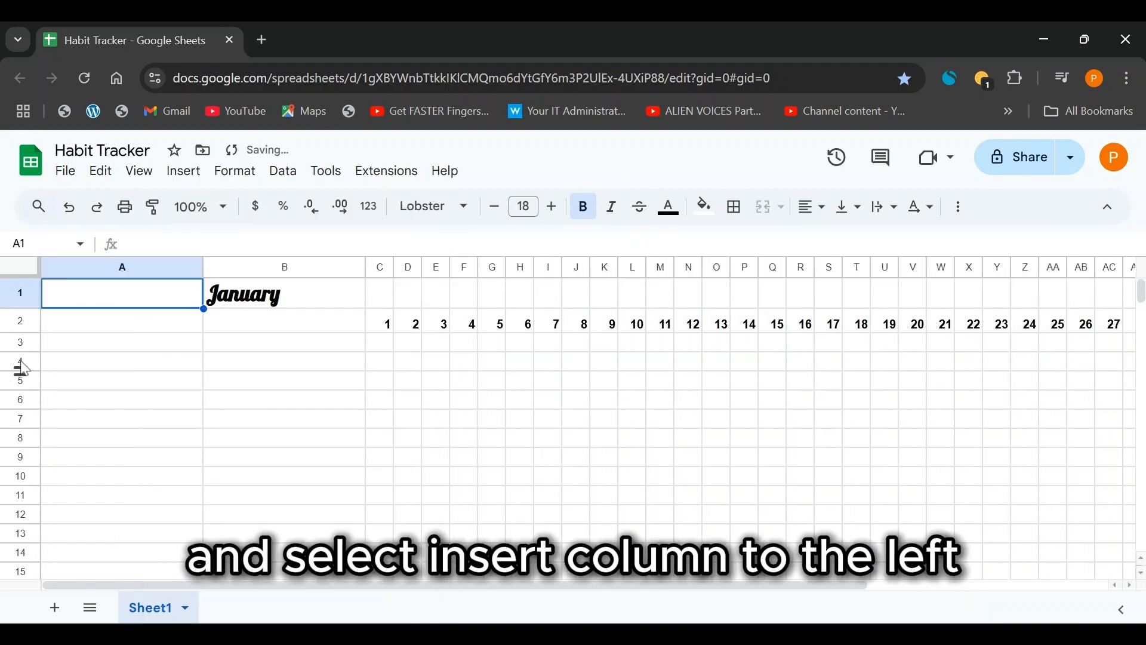
{"action": "left_click", "coordinate": [84, 325]}
{"action": "type", "text": "1"}
{"action": "key", "text": "Return"}
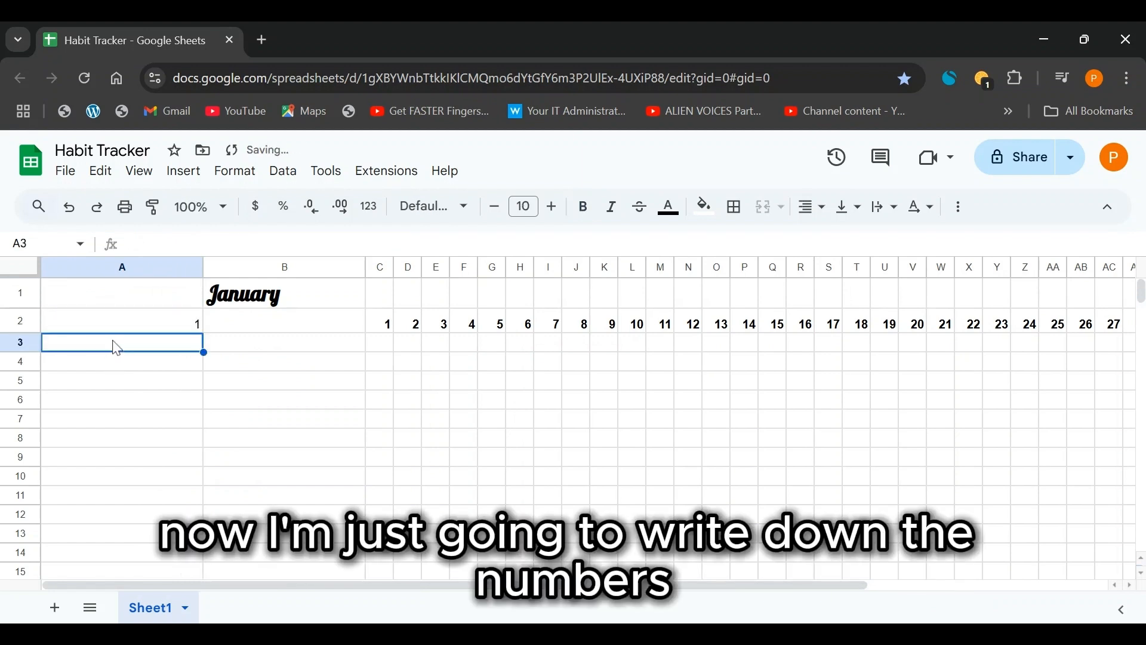
{"action": "type", "text": "2"}
{"action": "key", "text": "Return"}
{"action": "type", "text": "3"}
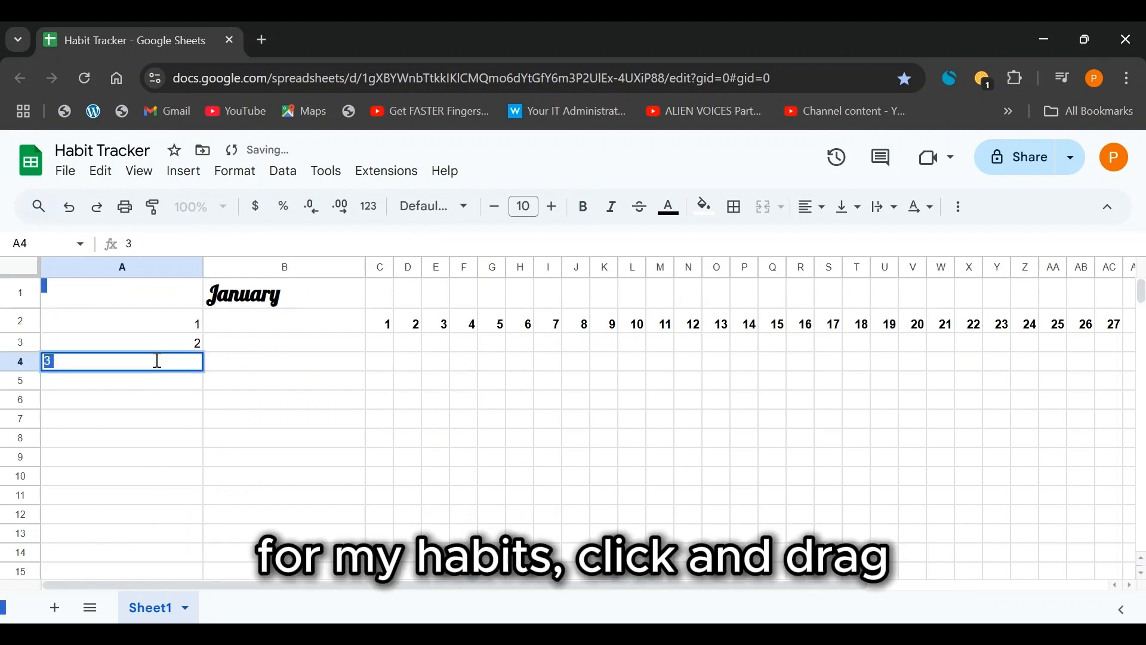
{"action": "key", "text": "Return"}
{"action": "left_click_drag", "start_coordinate": [174, 322], "coordinate": [207, 574]}
{"action": "scroll", "coordinate": [224, 457], "scroll_direction": "up", "scroll_amount": 2}
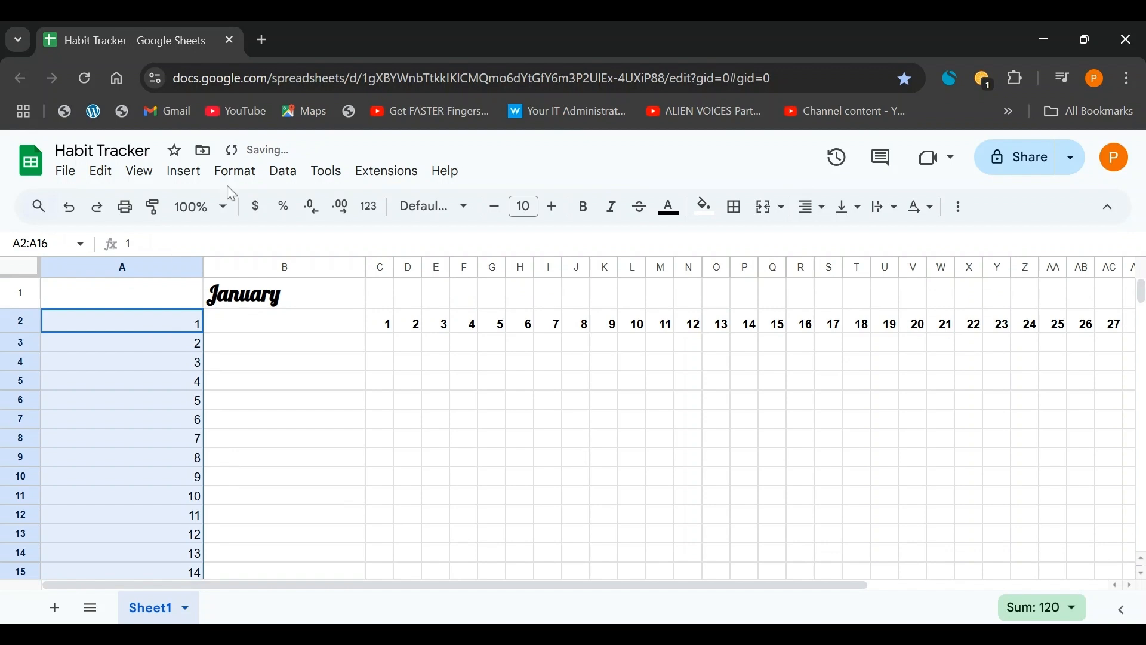
Step: Make the numbers in A2:A16 bold and set them to the Lobster font
{"action": "left_click", "coordinate": [583, 207]}
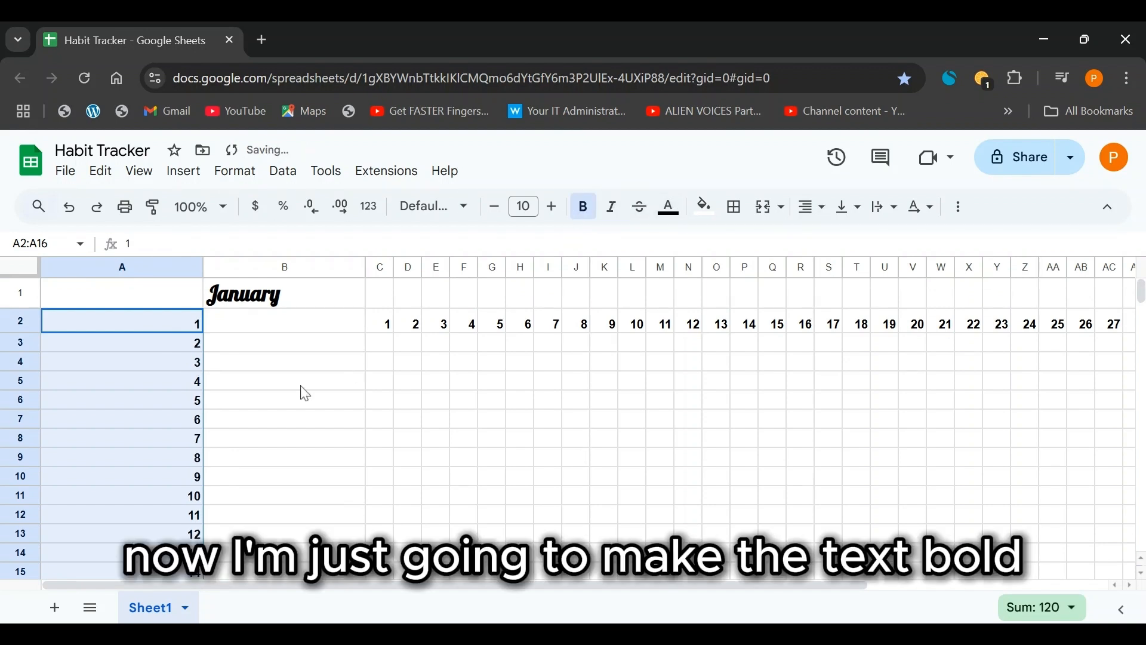
{"action": "left_click", "coordinate": [463, 207]}
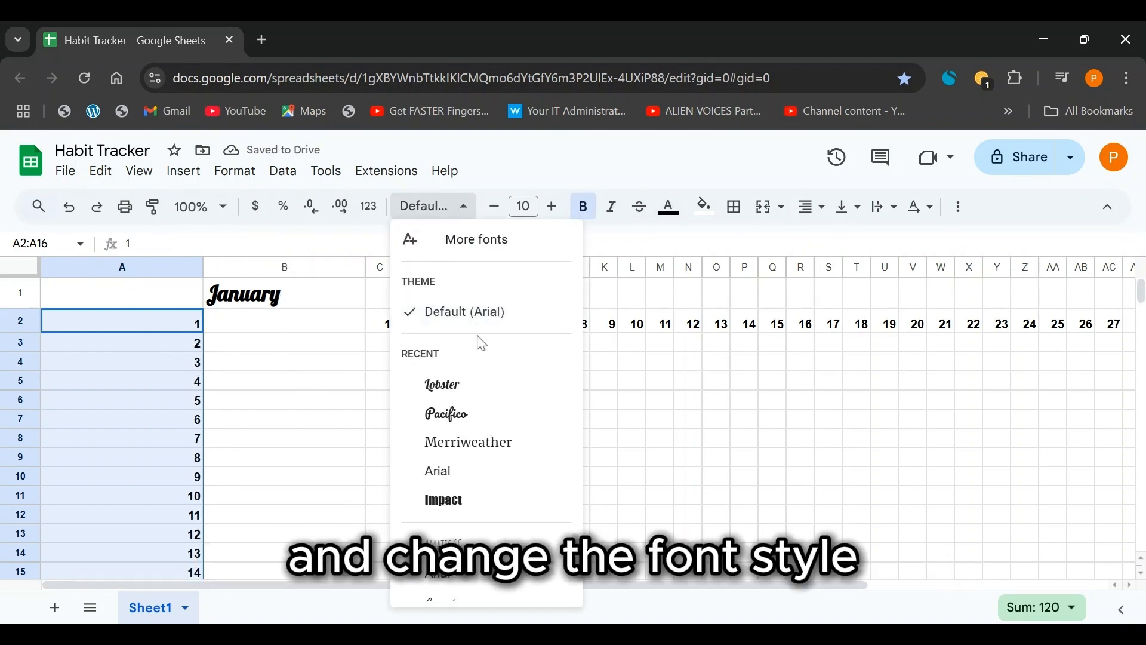
{"action": "left_click", "coordinate": [446, 386]}
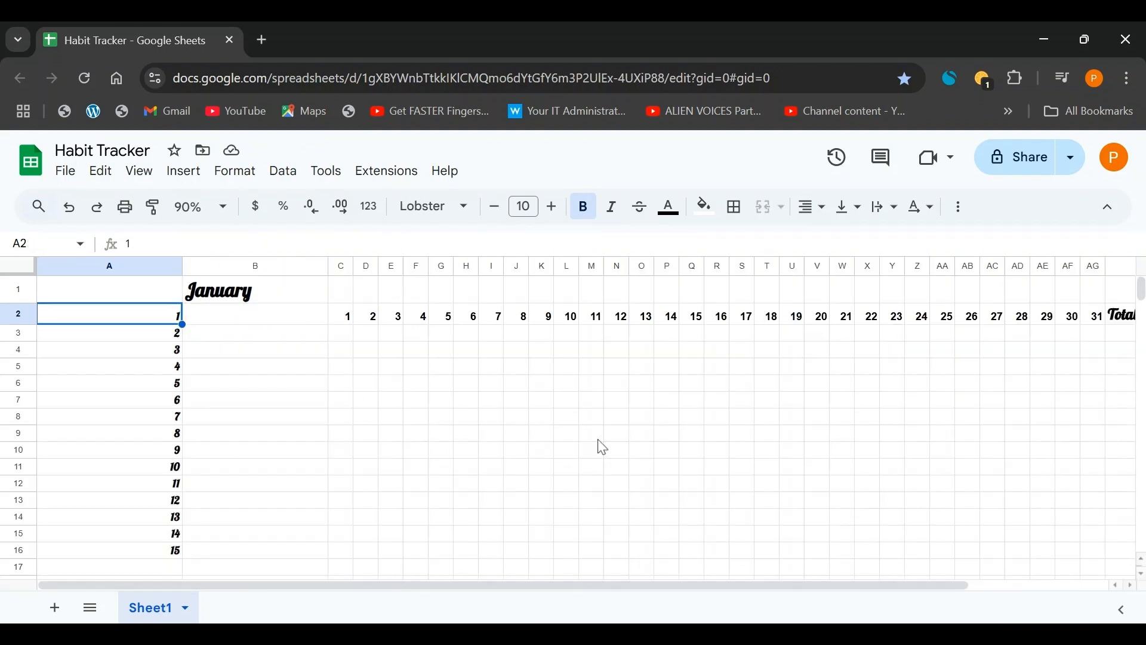
Step: Enter the habits Drink Water, Affirmations, Chores and Morning Sun in cells B2 to B5
{"action": "left_click", "coordinate": [234, 317]}
{"action": "type", "text": "Drink Water"}
{"action": "key", "text": "Return"}
{"action": "type", "text": "Affirmations"}
{"action": "key", "text": "Return"}
{"action": "type", "text": "Chores"}
{"action": "key", "text": "Return"}
{"action": "type", "text": "Morning Sun"}
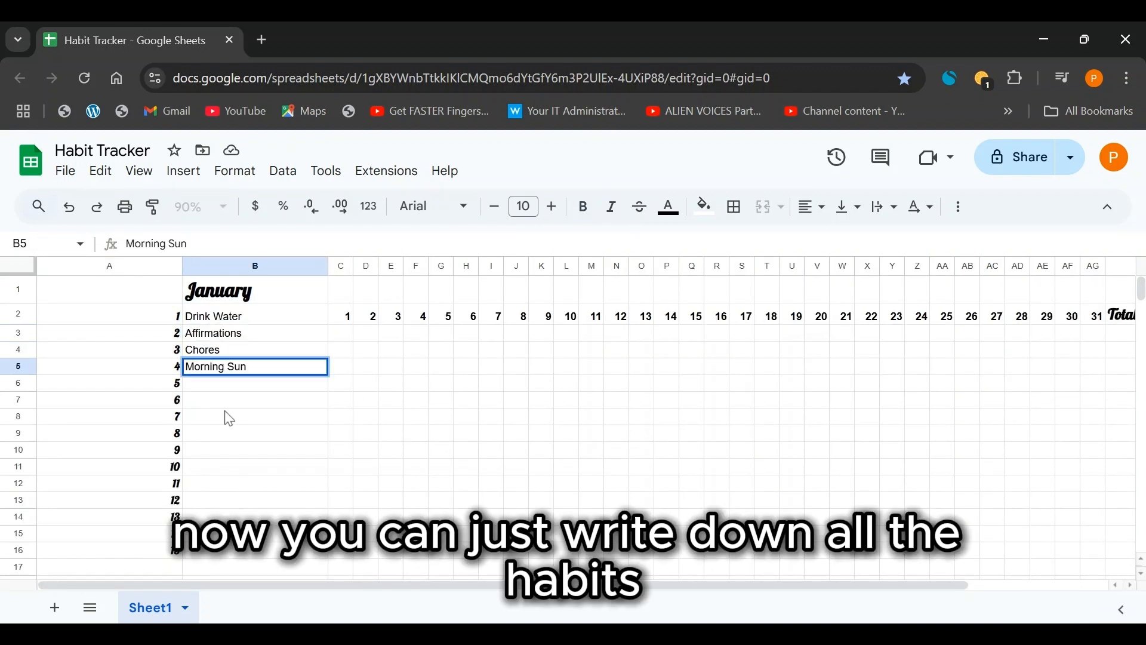
{"action": "key", "text": "Return"}
Step: Enter the habits Read A Book, Light Exercise and 30 Minutes Cardio in cells B6 to B8
{"action": "type", "text": "Read A Book"}
{"action": "key", "text": "Return"}
{"action": "type", "text": "Light Exercise"}
{"action": "key", "text": "Return"}
{"action": "type", "text": "30 minutes Cardio"}
{"action": "key", "text": "Return"}
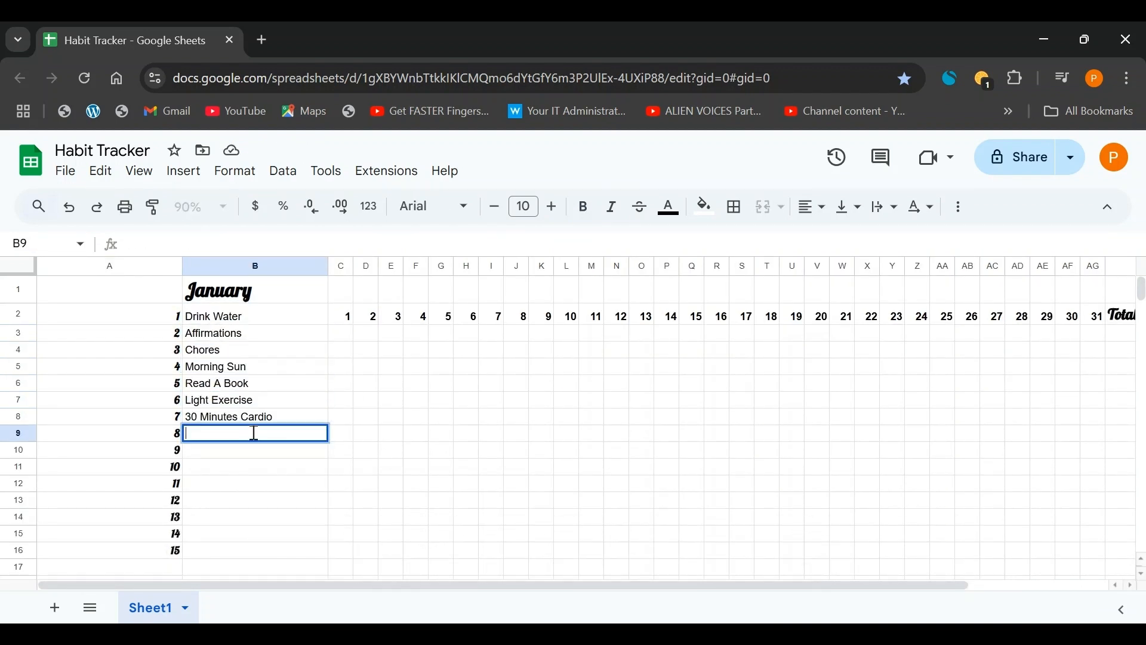
Step: Enter the habits Nap, Gratitude Practice, Night Stretching, To-Do List Tomorrow and Skincare in cells B9 to B13
{"action": "type", "text": "Nap"}
{"action": "key", "text": "Return"}
{"action": "type", "text": "Gratitude Practice"}
{"action": "key", "text": "Return"}
{"action": "type", "text": "Night Stretching"}
{"action": "key", "text": "Return"}
{"action": "type", "text": "To-Do List Tomorrow Skincare Sleep By !0PM"}
Step: Move the day numbers and the Total Completed heading from C2:AH2 up to row 1, starting at C1
{"action": "left_click", "coordinate": [340, 292]}
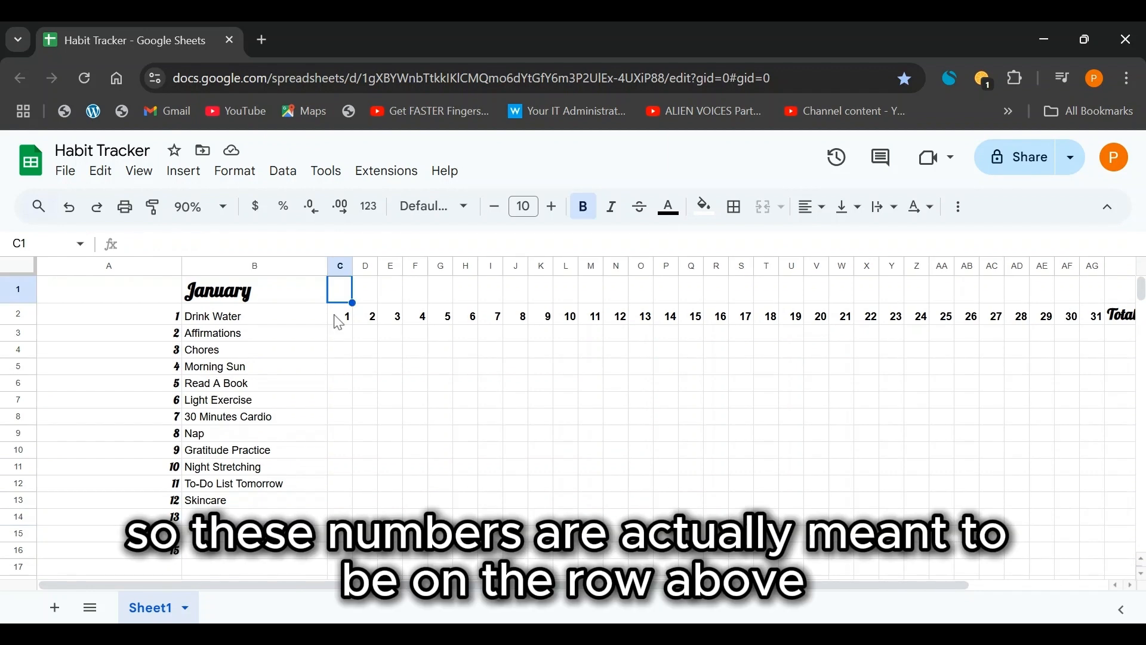
{"action": "left_click_drag", "start_coordinate": [338, 323], "coordinate": [1121, 316]}
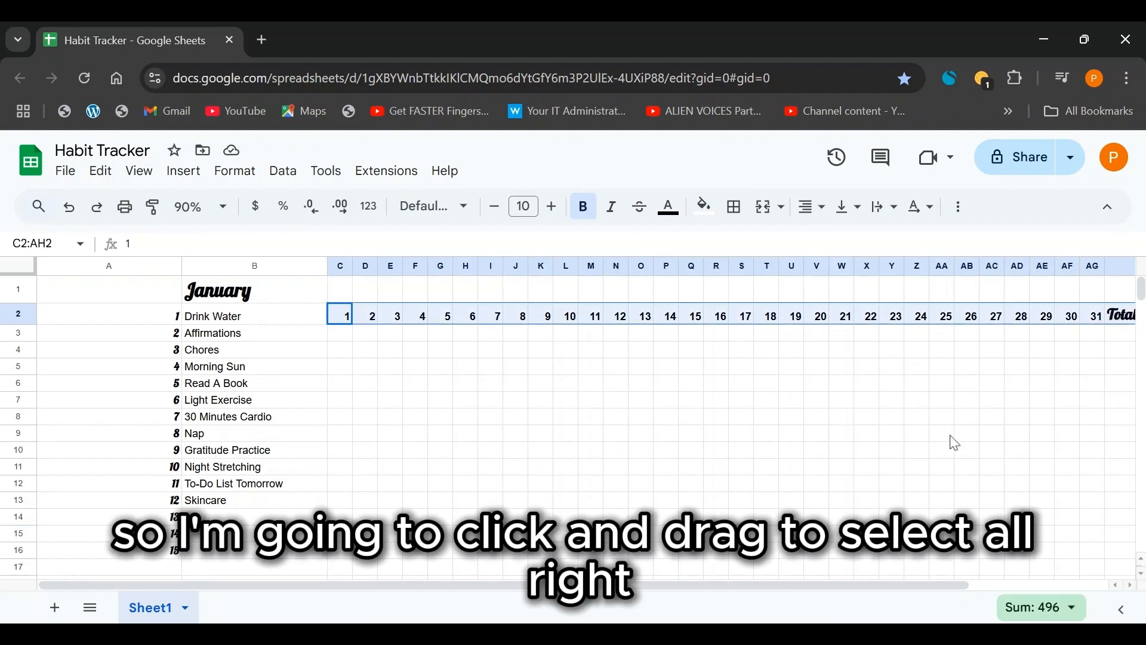
{"action": "key", "text": "ctrl+c"}
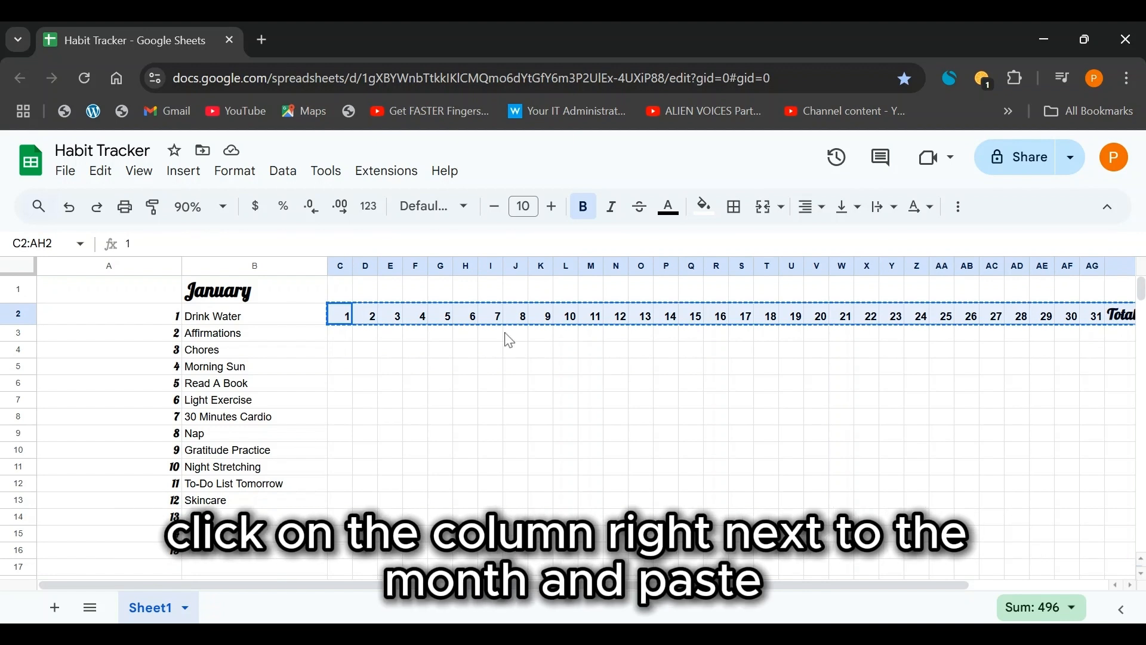
{"action": "right_click", "coordinate": [332, 292]}
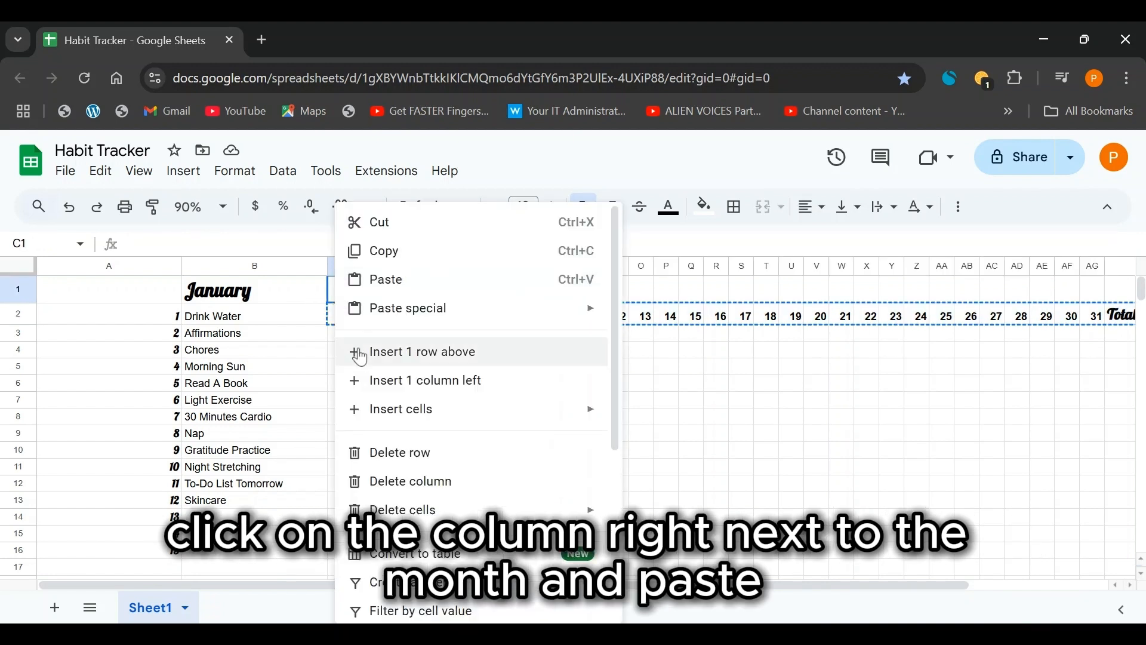
{"action": "left_click", "coordinate": [385, 279]}
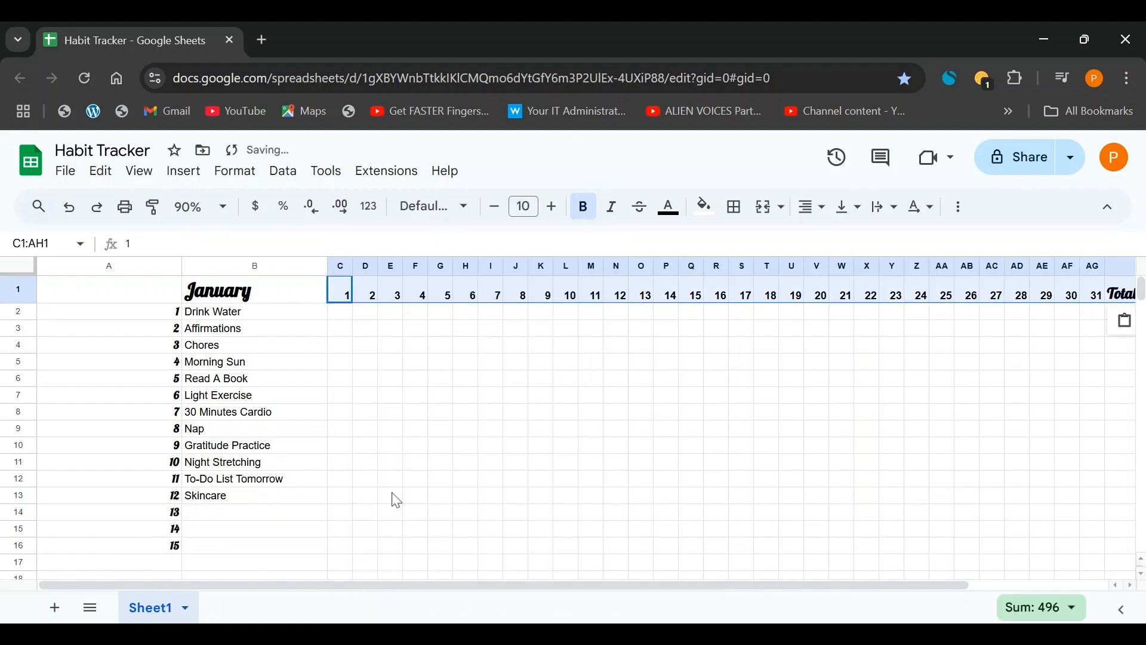
Step: Insert one empty row above the Drink Water row
{"action": "left_click", "coordinate": [251, 345]}
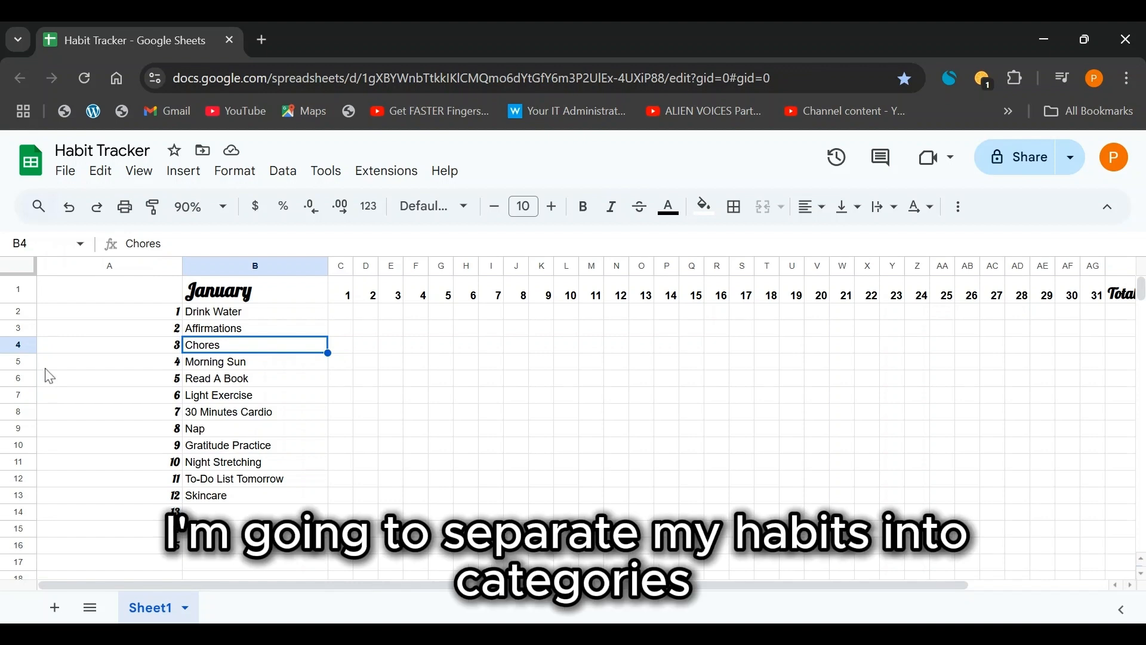
{"action": "left_click", "coordinate": [10, 311]}
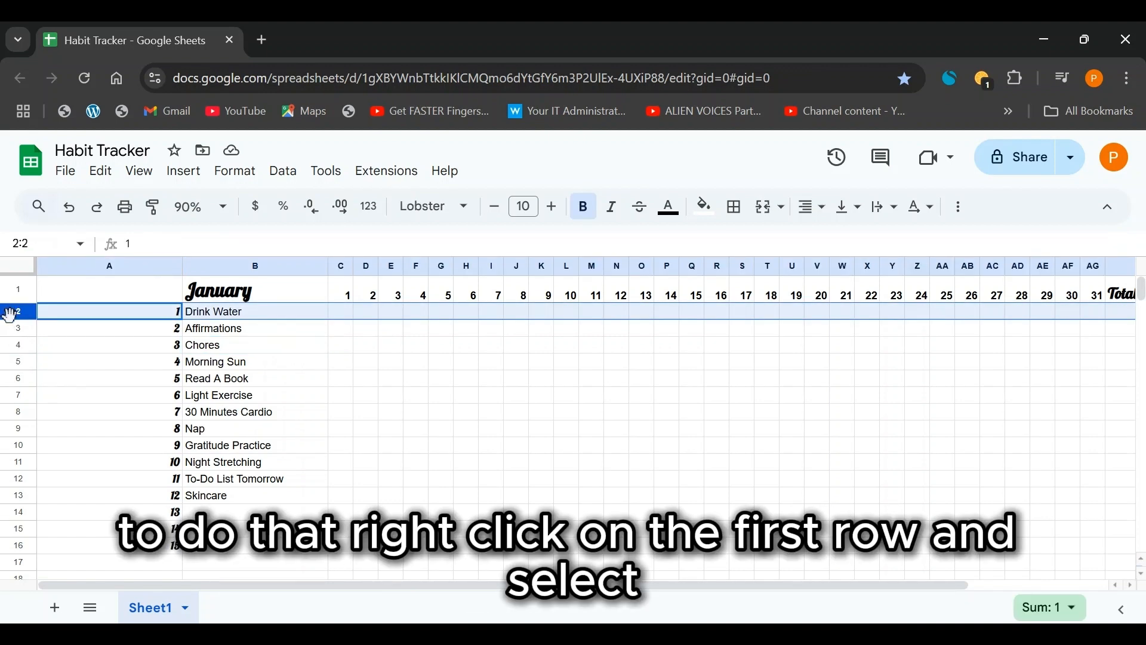
{"action": "right_click", "coordinate": [13, 316]}
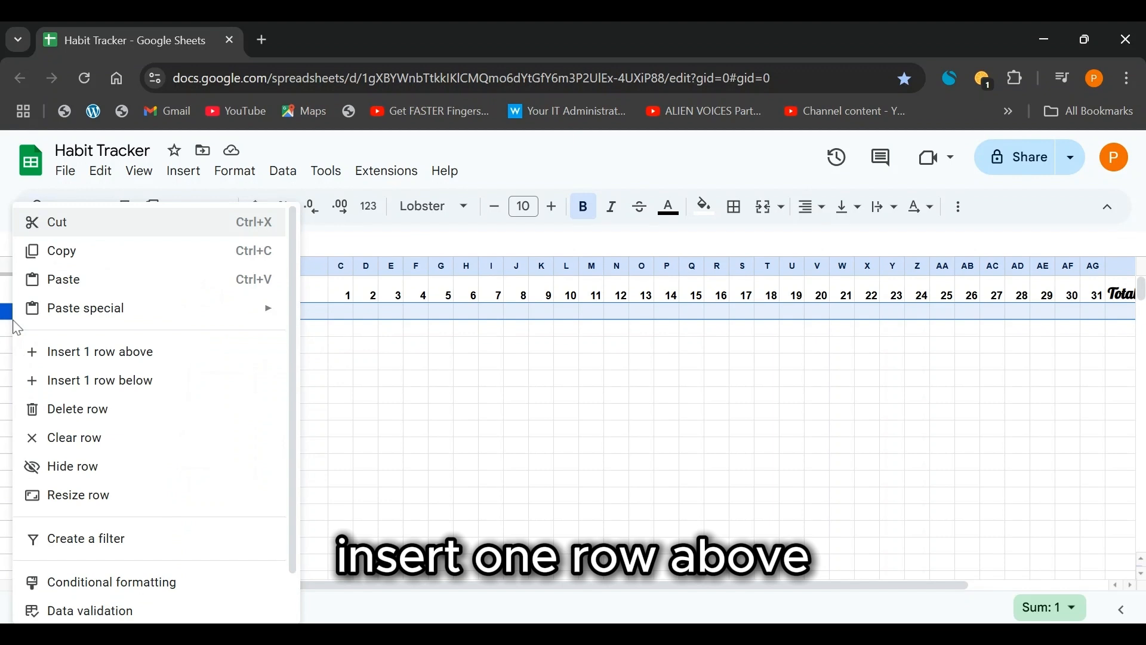
{"action": "left_click", "coordinate": [83, 351]}
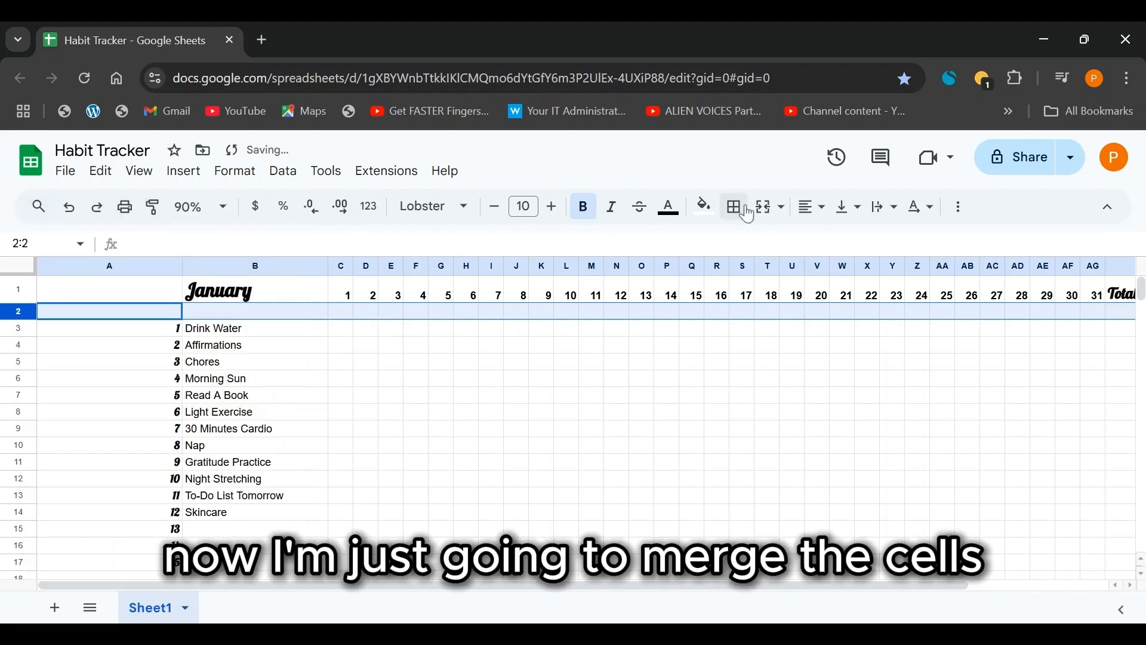
Step: Merge the cells of the empty row 2 and enter the centred category heading "Morning"
{"action": "left_click", "coordinate": [767, 206]}
{"action": "type", "text": "Moening"}
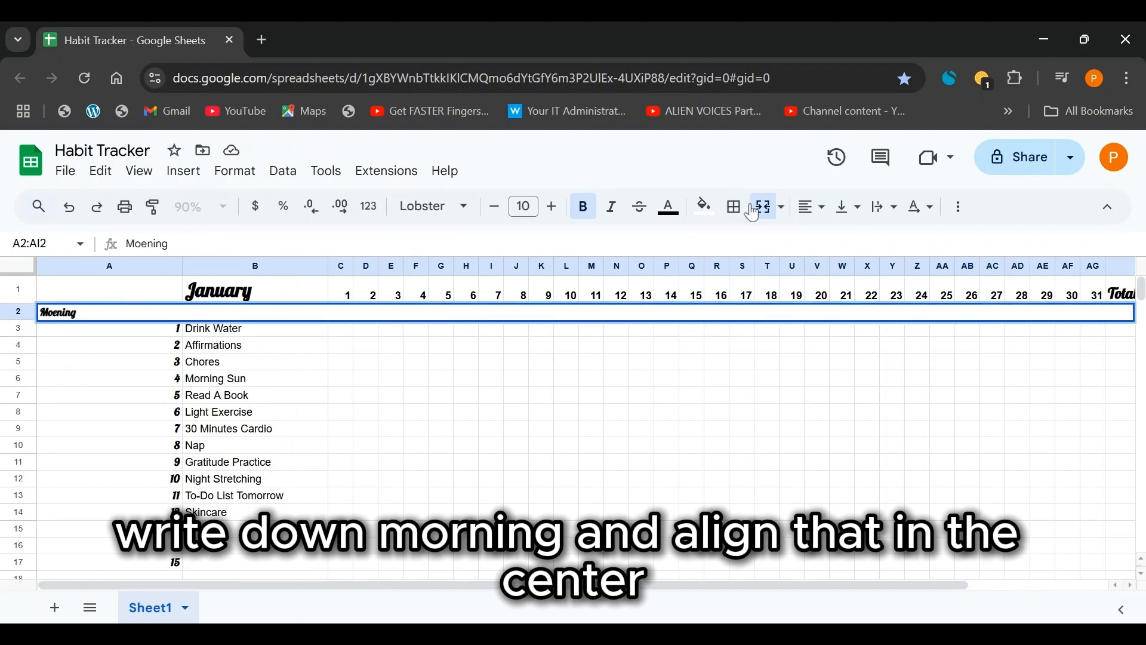
{"action": "left_click", "coordinate": [813, 207]}
{"action": "left_click", "coordinate": [837, 244]}
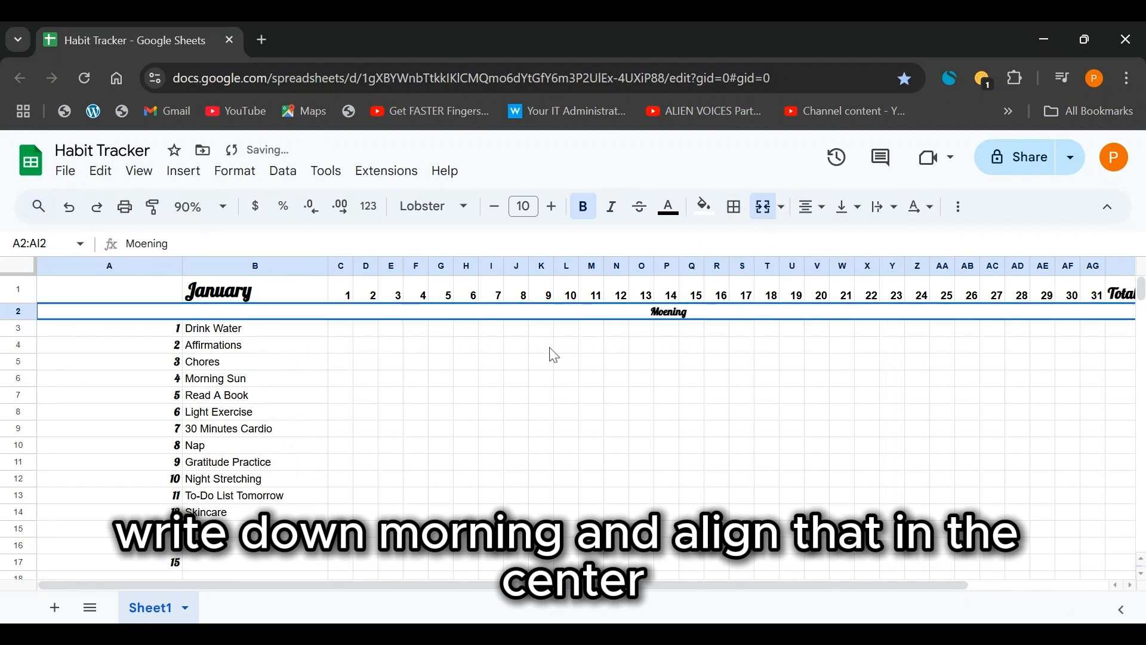
{"action": "double_click", "coordinate": [672, 319]}
{"action": "key", "text": "BackSpace"}
{"action": "type", "text": "R"}
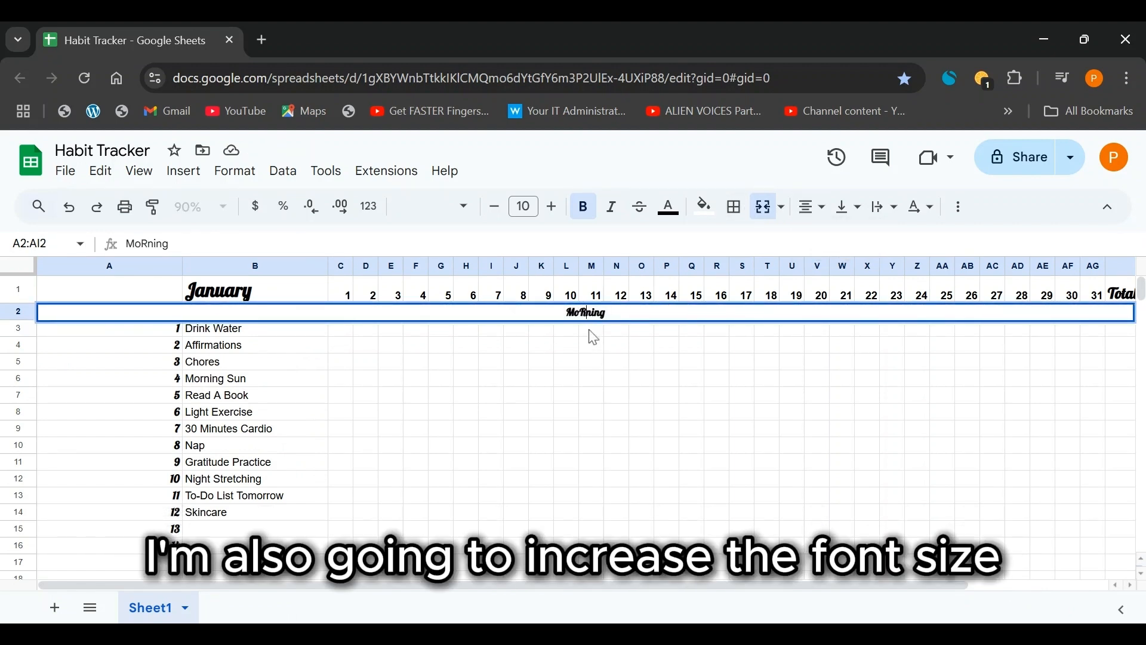
{"action": "key", "text": "BackSpace"}
{"action": "type", "text": "r"}
{"action": "left_click", "coordinate": [812, 206]}
{"action": "left_click", "coordinate": [839, 245]}
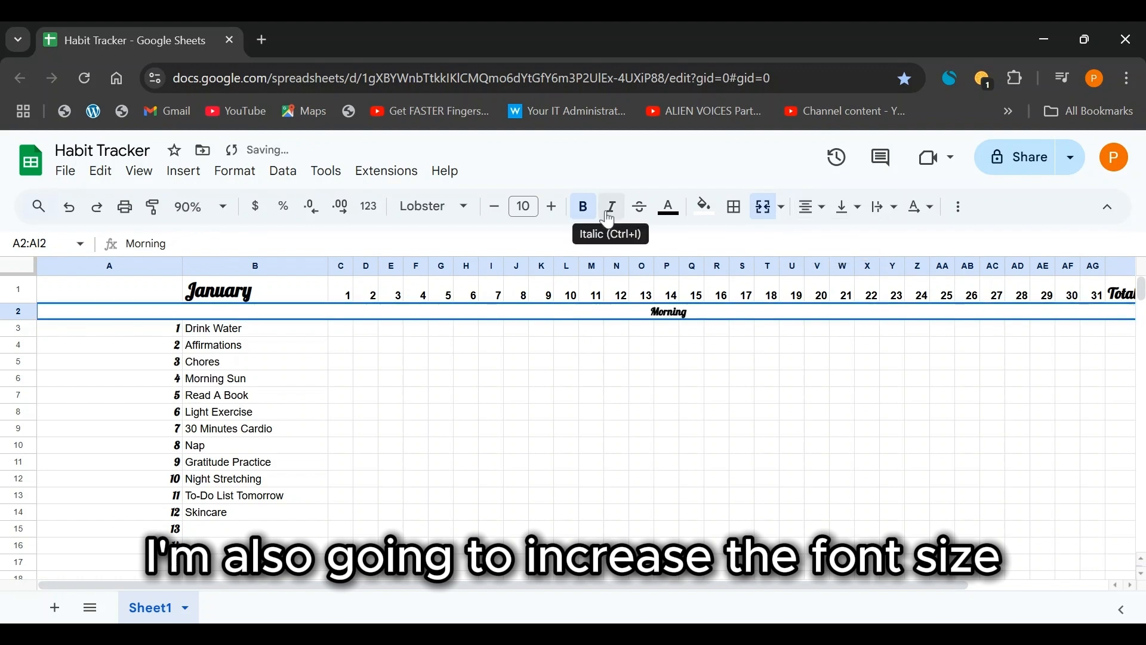
Step: Set the Morning heading's font size to 18
{"action": "left_click", "coordinate": [550, 209]}
{"action": "left_click", "coordinate": [551, 209]}
{"action": "left_click", "coordinate": [550, 209]}
{"action": "left_click", "coordinate": [550, 209]}
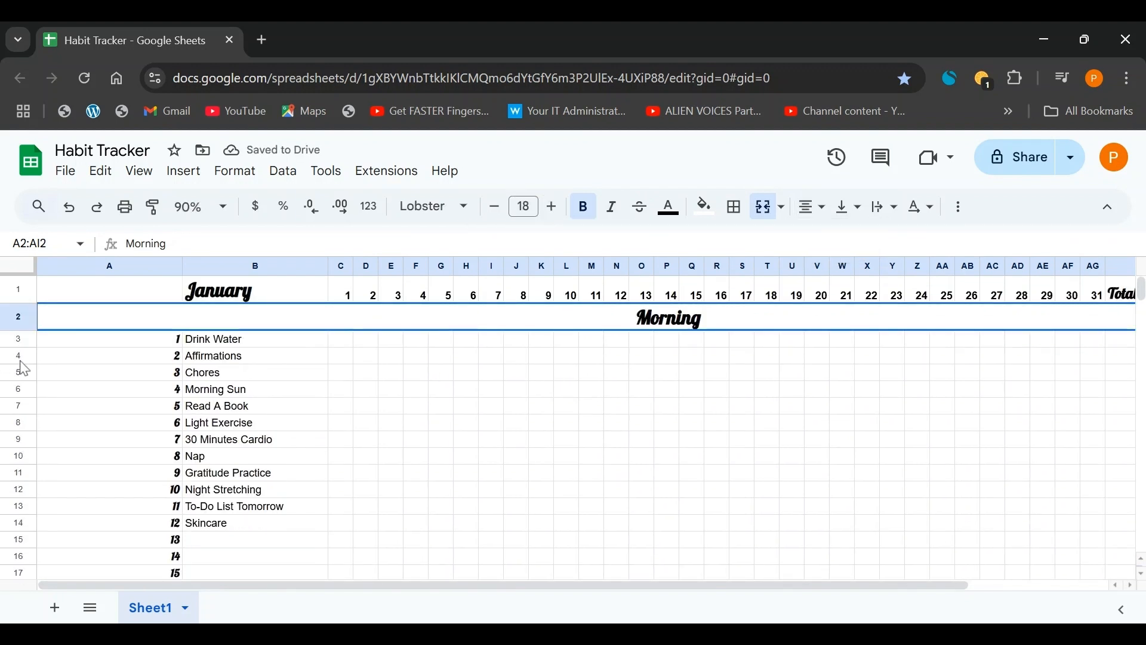
Step: Insert a merged row below the Read A Book row and enter the centred category heading "Noon"
{"action": "left_click", "coordinate": [15, 406]}
{"action": "right_click", "coordinate": [15, 406]}
{"action": "left_click", "coordinate": [119, 378]}
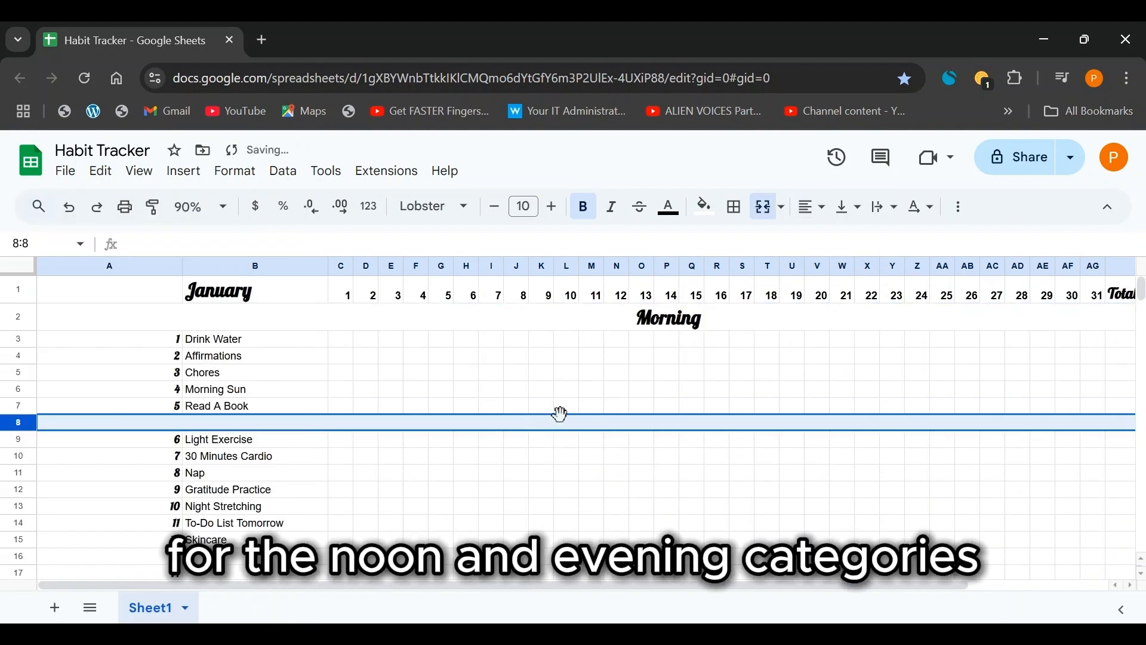
{"action": "type", "text": "Noon"}
{"action": "left_click", "coordinate": [812, 206]}
{"action": "left_click", "coordinate": [838, 240]}
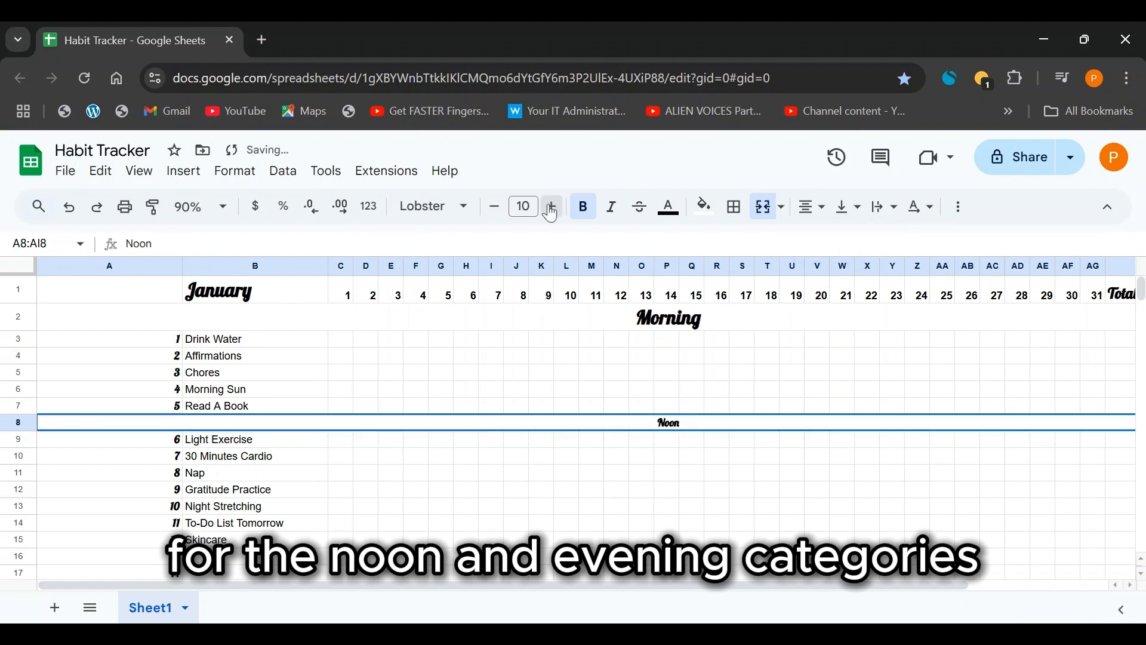
Step: Increase the font size of the Noon heading
{"action": "left_click", "coordinate": [551, 208]}
{"action": "left_click", "coordinate": [552, 208]}
{"action": "left_click", "coordinate": [552, 209]}
Step: Insert a merged row below the Nap row and enter the centred category heading "Evening"
{"action": "scroll", "coordinate": [515, 345], "scroll_direction": "down", "scroll_amount": 3}
{"action": "left_click", "coordinate": [17, 406]}
{"action": "right_click", "coordinate": [16, 406]}
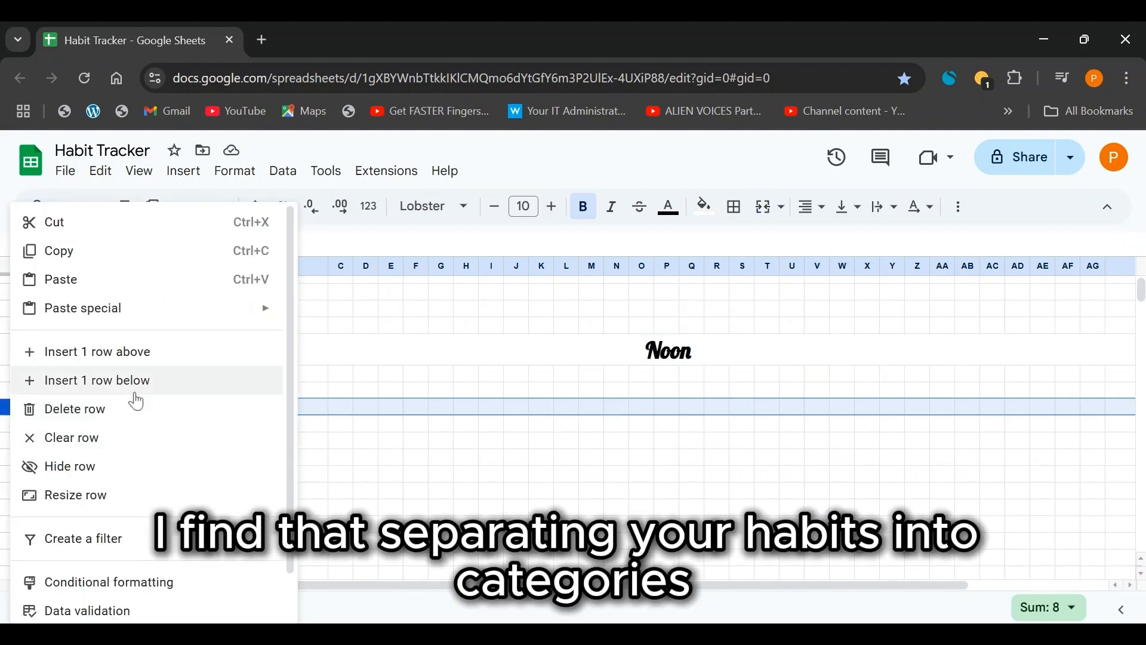
{"action": "left_click", "coordinate": [129, 380]}
{"action": "left_click", "coordinate": [765, 206]}
{"action": "type", "text": "Evening"}
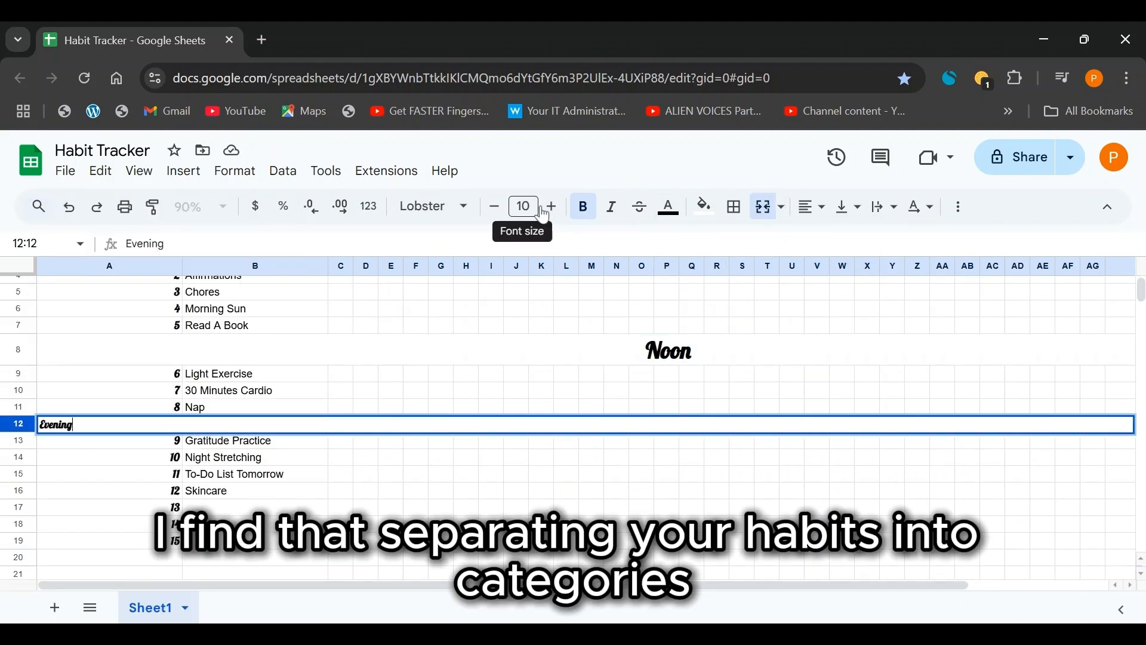
{"action": "left_click", "coordinate": [813, 207]}
{"action": "left_click", "coordinate": [838, 240]}
Step: Set the Evening heading's font size to 22 to match the Noon heading
{"action": "left_click", "coordinate": [552, 210]}
{"action": "left_click", "coordinate": [669, 353]}
{"action": "left_click", "coordinate": [668, 429]}
{"action": "left_click", "coordinate": [551, 210]}
{"action": "scroll", "coordinate": [670, 365], "scroll_direction": "up", "scroll_amount": 2}
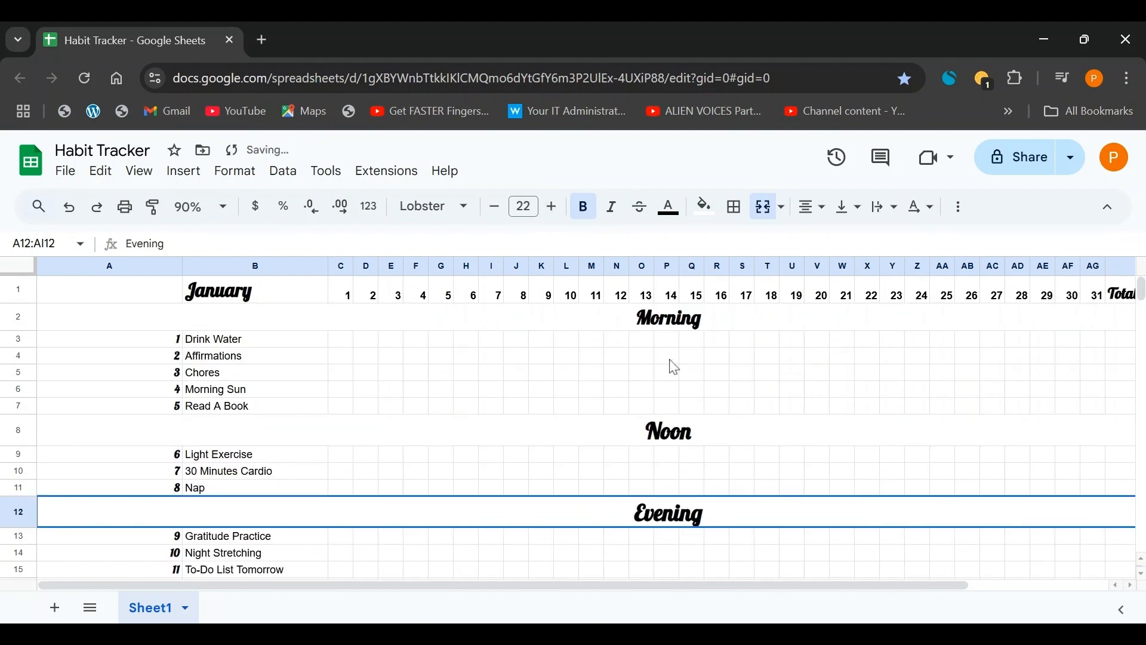
Step: Increase the Morning heading's font size to 20
{"action": "left_click", "coordinate": [669, 318]}
{"action": "left_click", "coordinate": [550, 212]}
{"action": "left_click", "coordinate": [551, 215]}
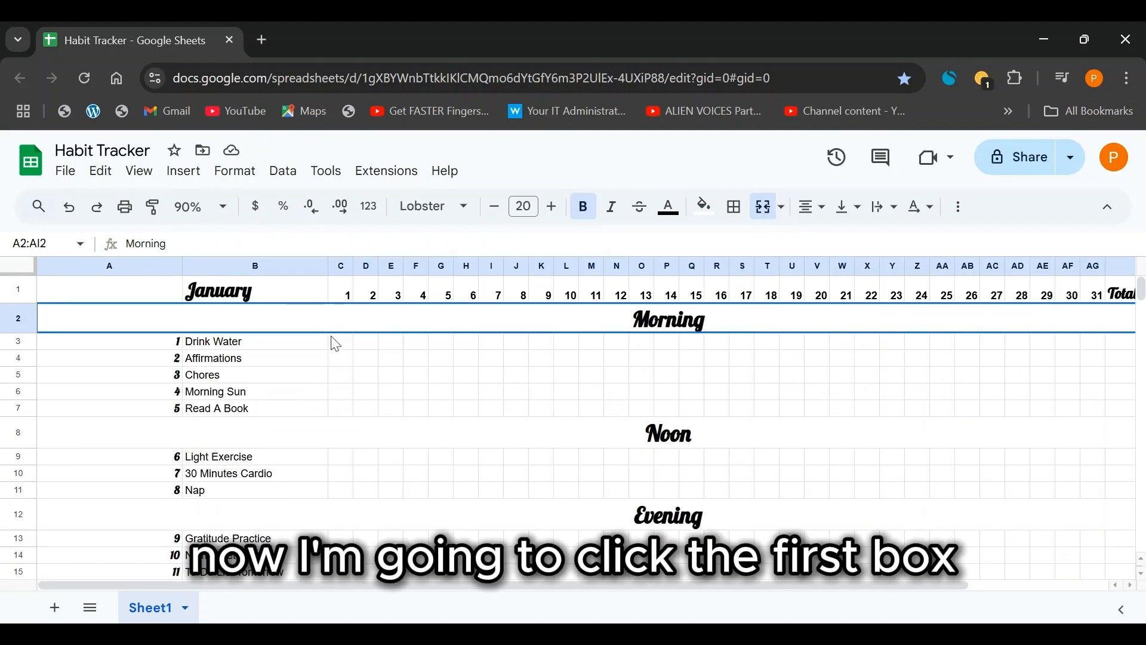
Step: Insert checkboxes for all 31 days of the Morning habits, in cells C3 to AG7
{"action": "left_click", "coordinate": [338, 350]}
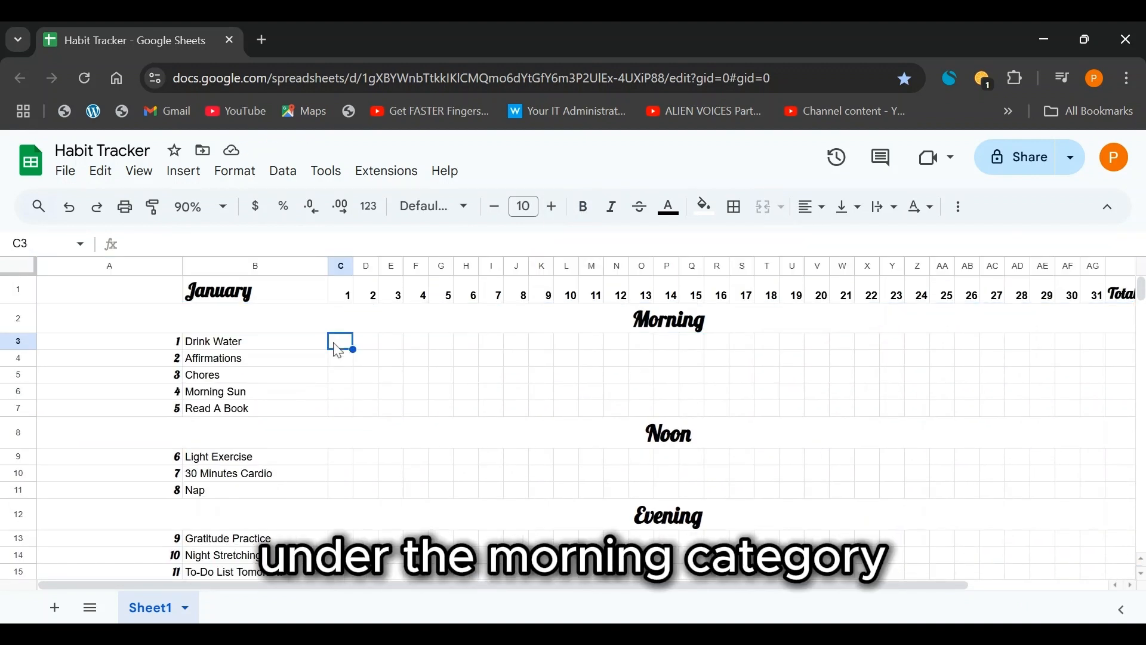
{"action": "left_click_drag", "start_coordinate": [341, 341], "coordinate": [1103, 414]}
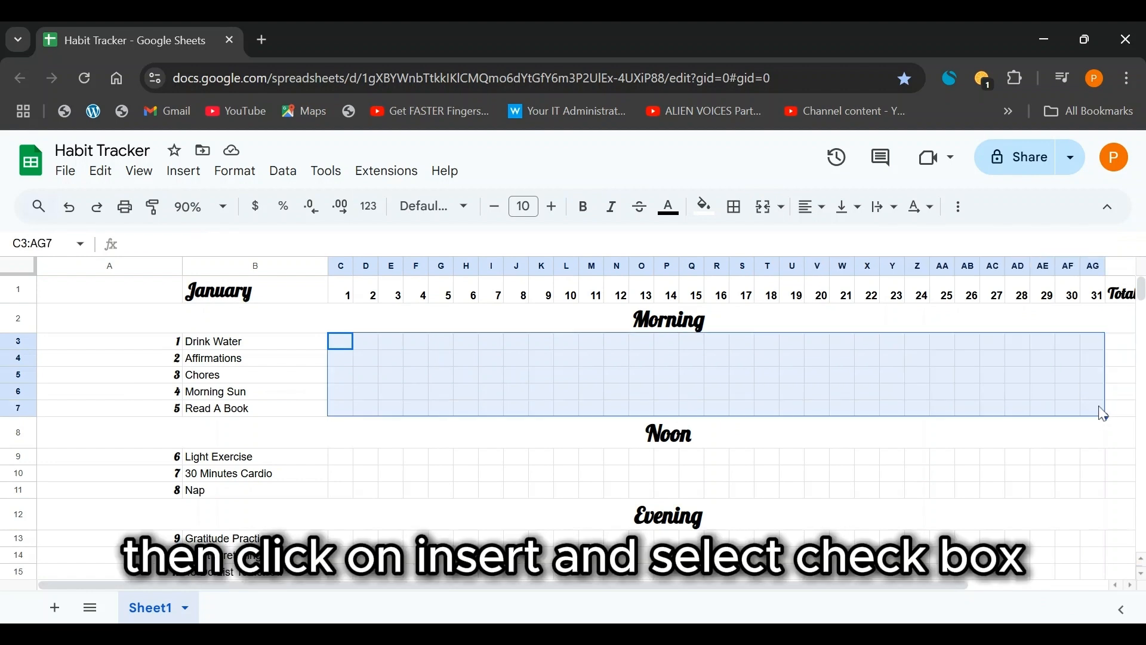
{"action": "left_click", "coordinate": [182, 172]}
{"action": "left_click", "coordinate": [250, 500]}
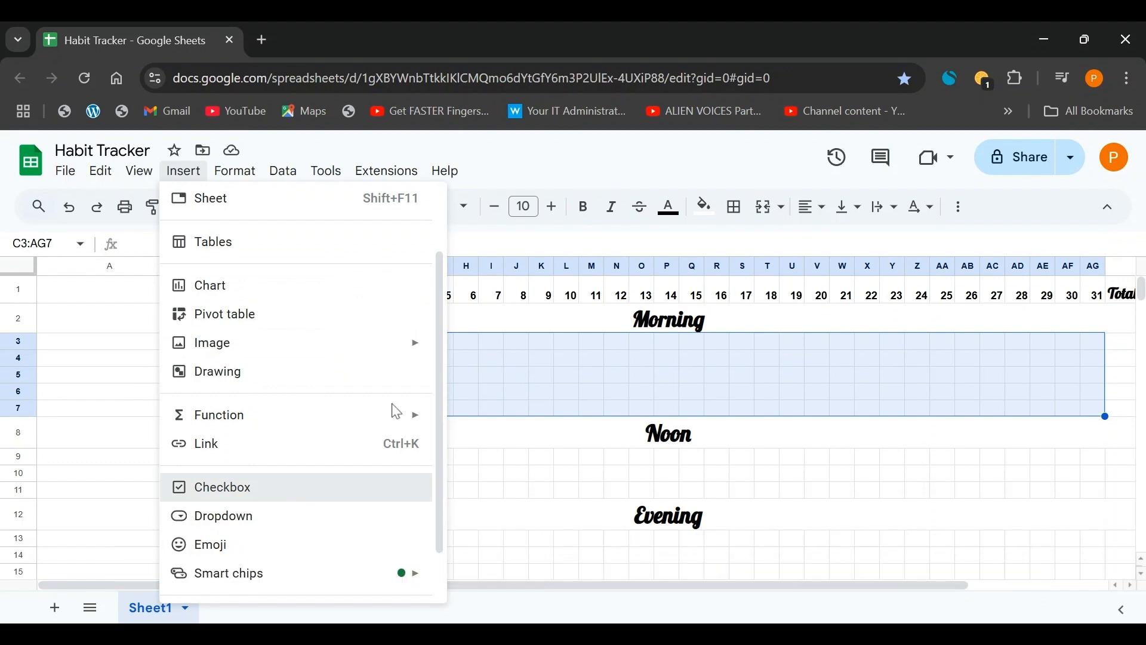
Step: Insert checkboxes for all 31 days of the Noon habits, in cells C9 to AG11
{"action": "scroll", "coordinate": [388, 390], "scroll_direction": "down", "scroll_amount": 2}
{"action": "left_click", "coordinate": [184, 171]}
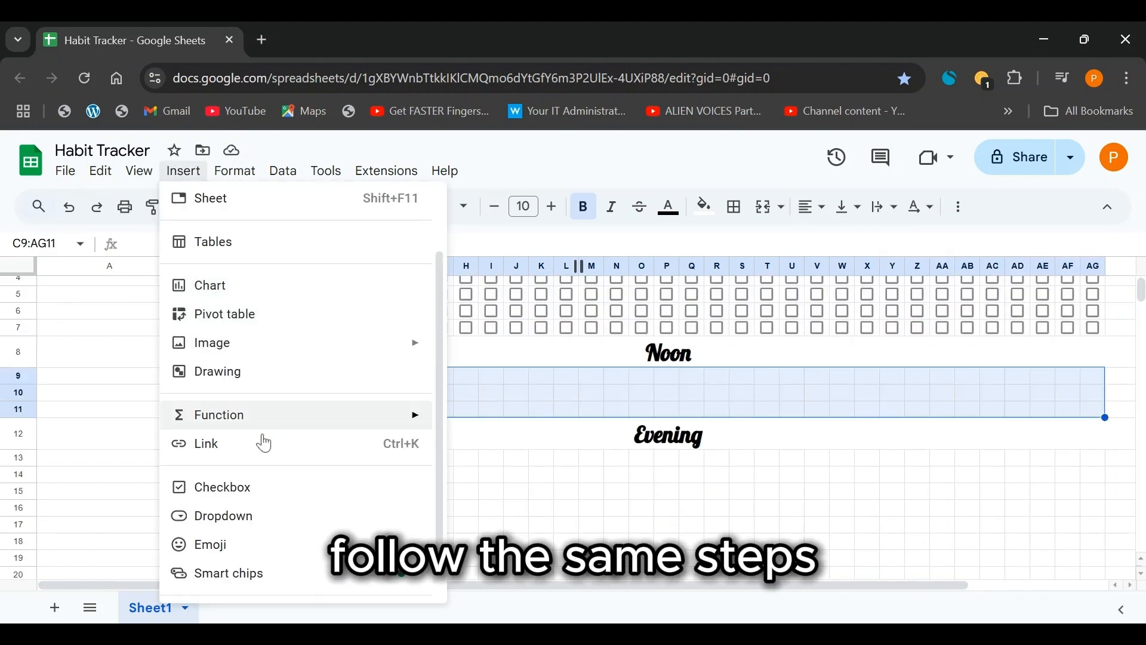
{"action": "left_click", "coordinate": [222, 482]}
Step: Insert checkboxes for all 31 days of the Evening habits, in cells C13 to AG19
{"action": "scroll", "coordinate": [366, 418], "scroll_direction": "down", "scroll_amount": 2}
{"action": "left_click_drag", "start_coordinate": [340, 377], "coordinate": [1100, 477]}
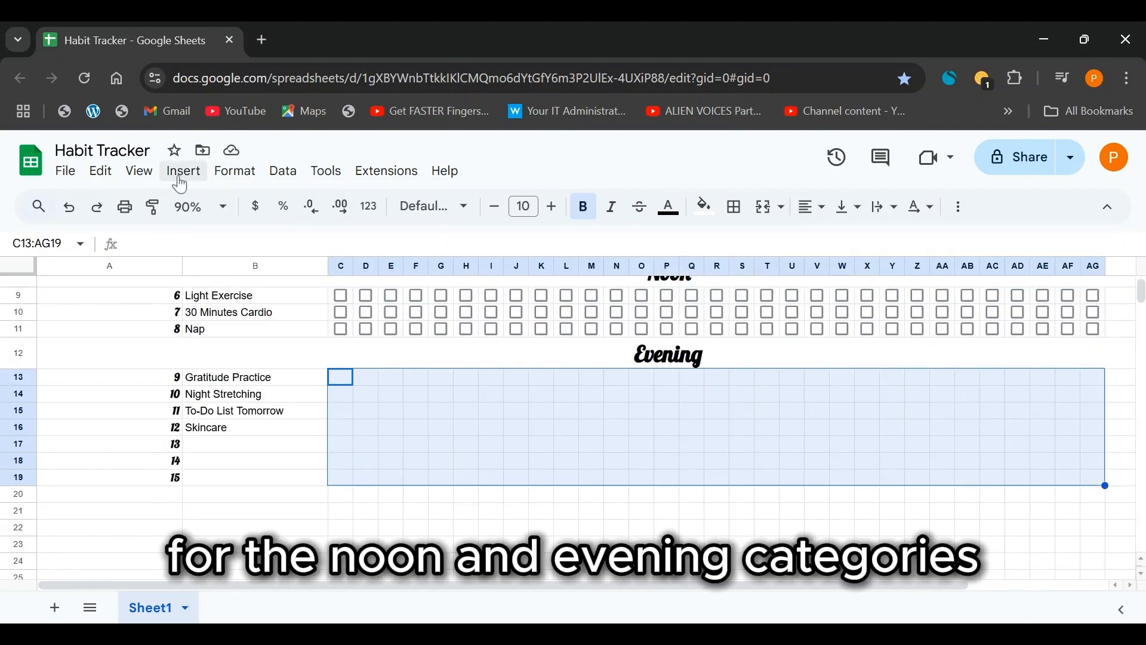
{"action": "left_click", "coordinate": [183, 171]}
{"action": "left_click", "coordinate": [223, 482]}
Step: Test the Drink Water checkboxes for days 2 and 3 by ticking and clearing them
{"action": "scroll", "coordinate": [235, 352], "scroll_direction": "up", "scroll_amount": 3}
{"action": "scroll", "coordinate": [235, 352], "scroll_direction": "right", "scroll_amount": 2}
{"action": "left_click", "coordinate": [224, 342]}
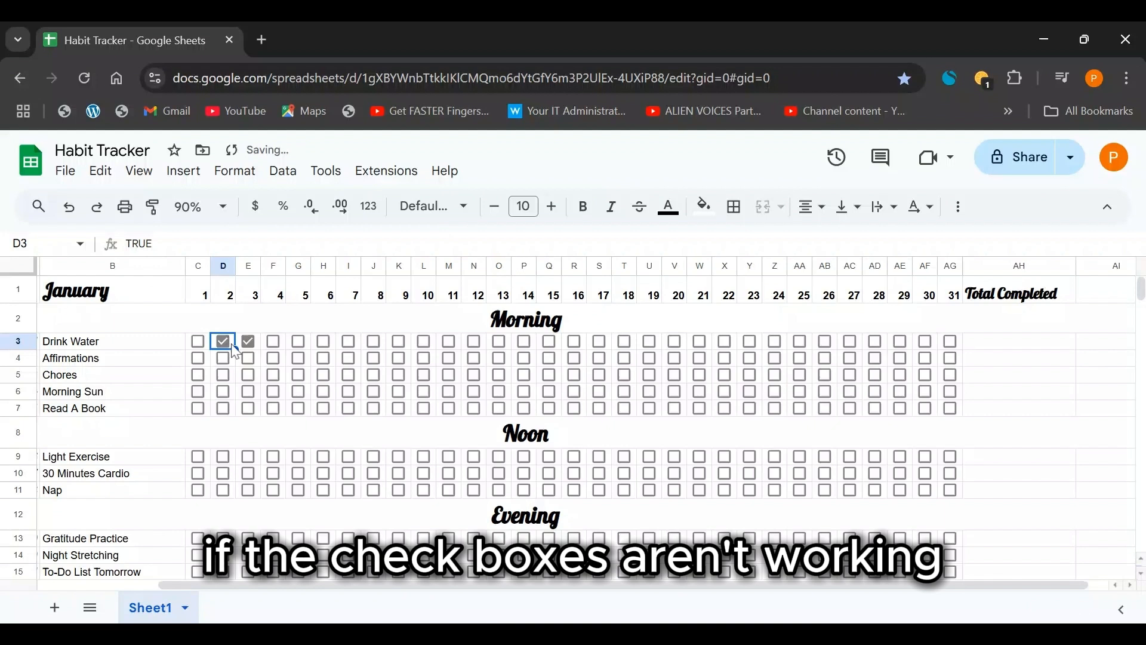
{"action": "left_click", "coordinate": [230, 344]}
{"action": "left_click", "coordinate": [247, 342]}
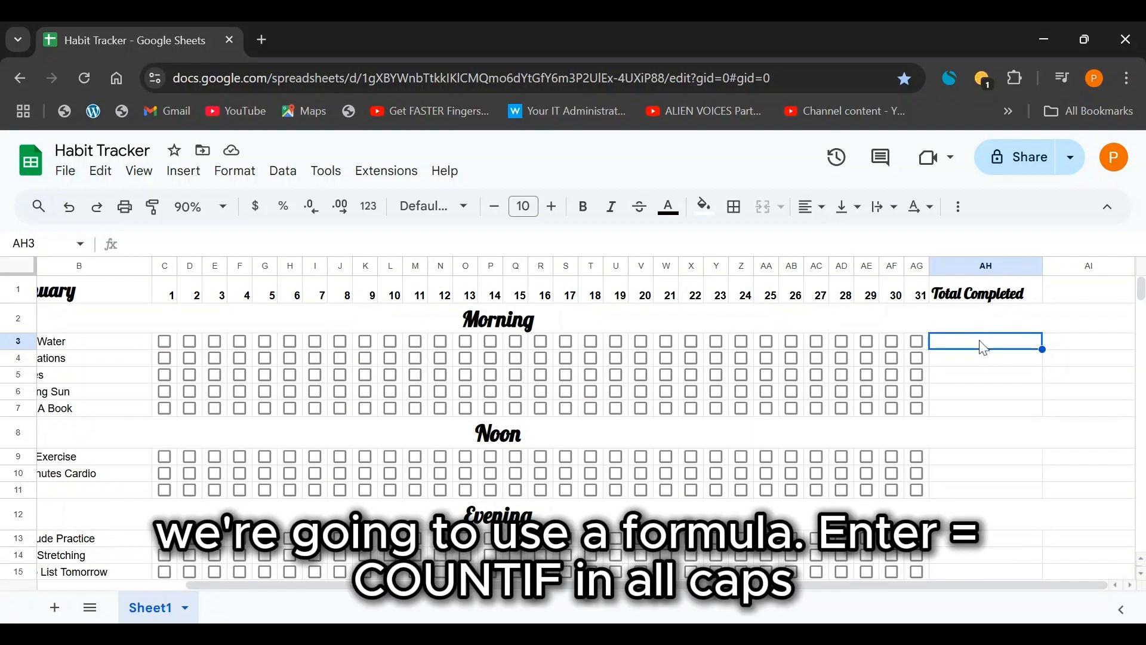
Step: Enter the formula =COUNTIF(C3:AG3, true) in the Total Completed cell of the Drink Water row
{"action": "type", "text": "="}
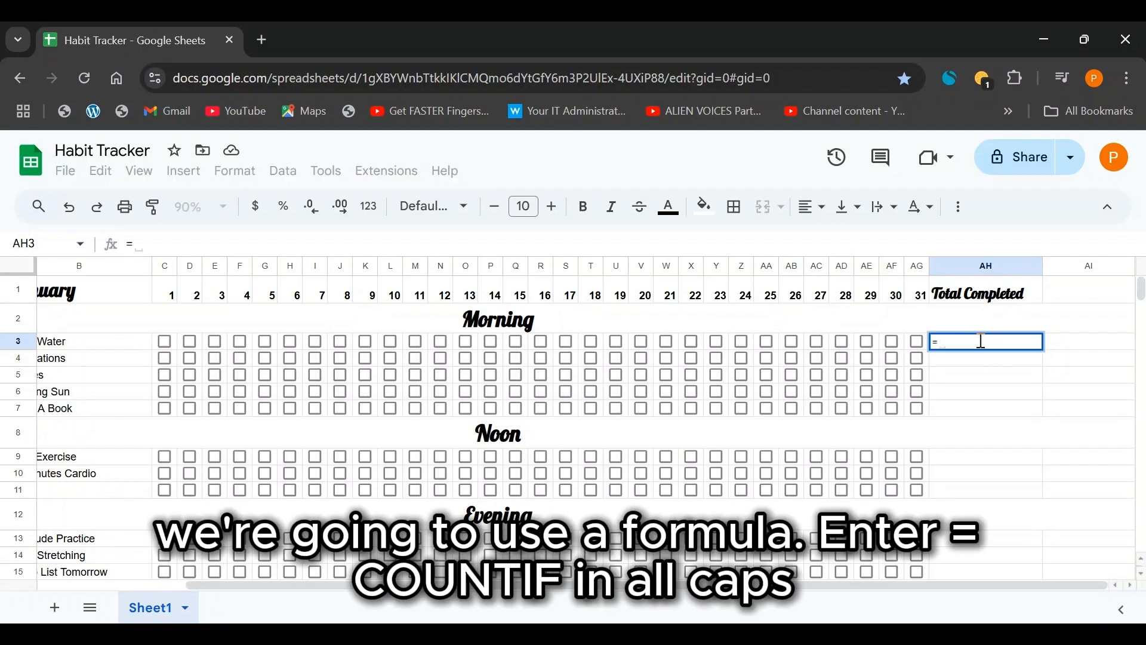
{"action": "type", "text": "COU"}
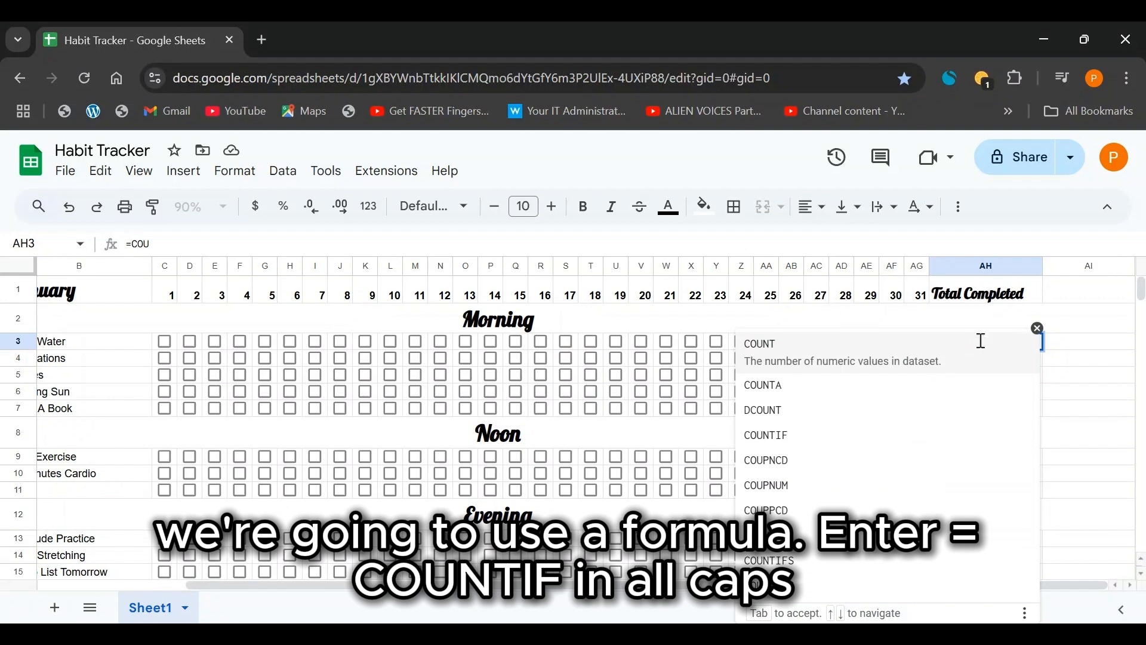
{"action": "type", "text": "NTIF"}
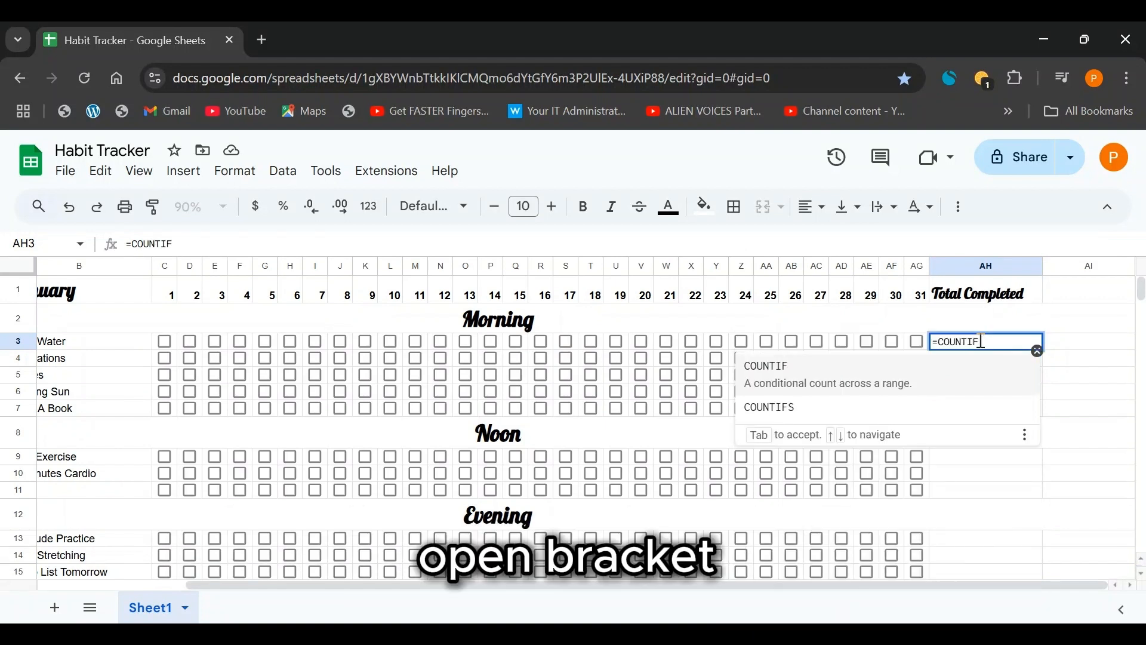
{"action": "type", "text": "("}
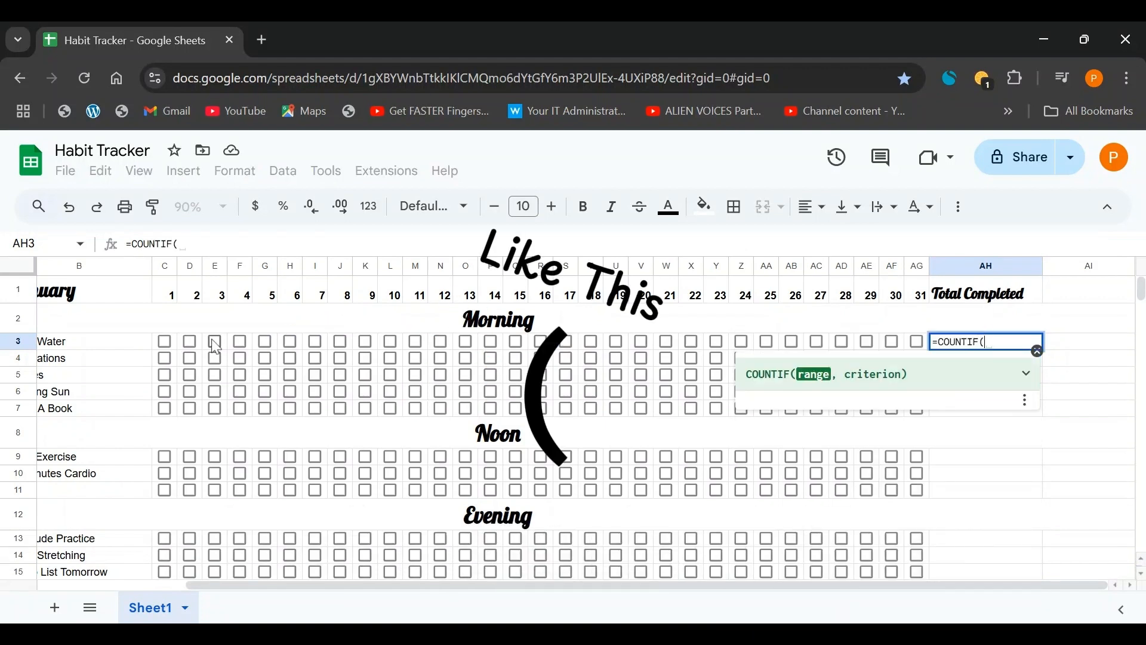
{"action": "left_click_drag", "start_coordinate": [162, 339], "coordinate": [922, 363]}
{"action": "type", "text": ","}
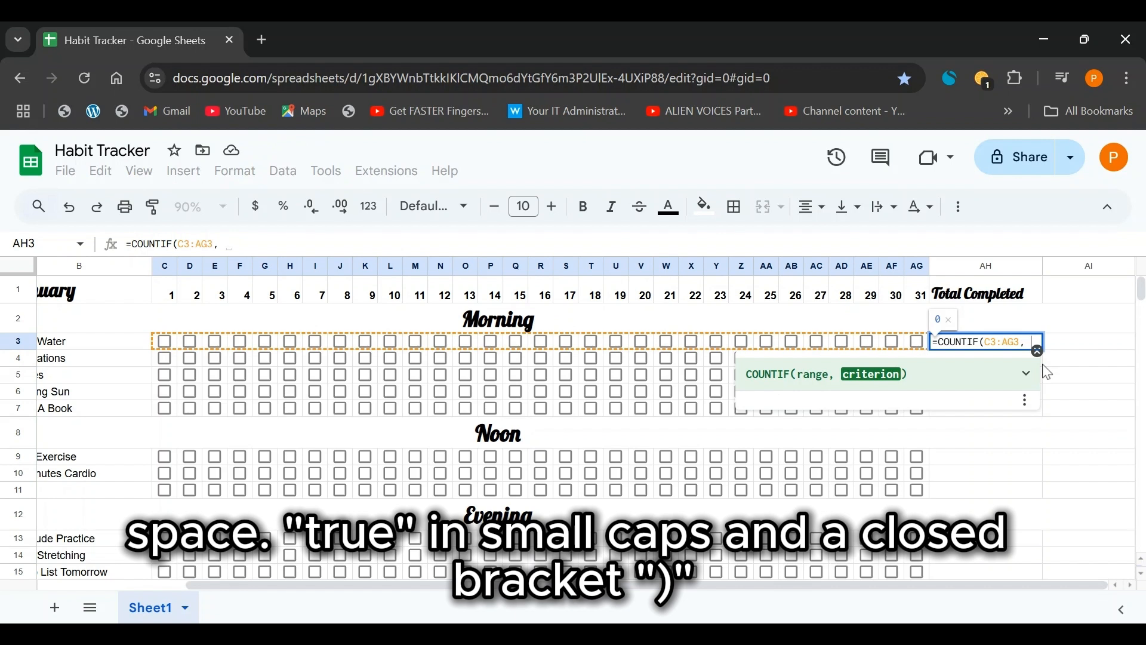
{"action": "type", "text": " true"}
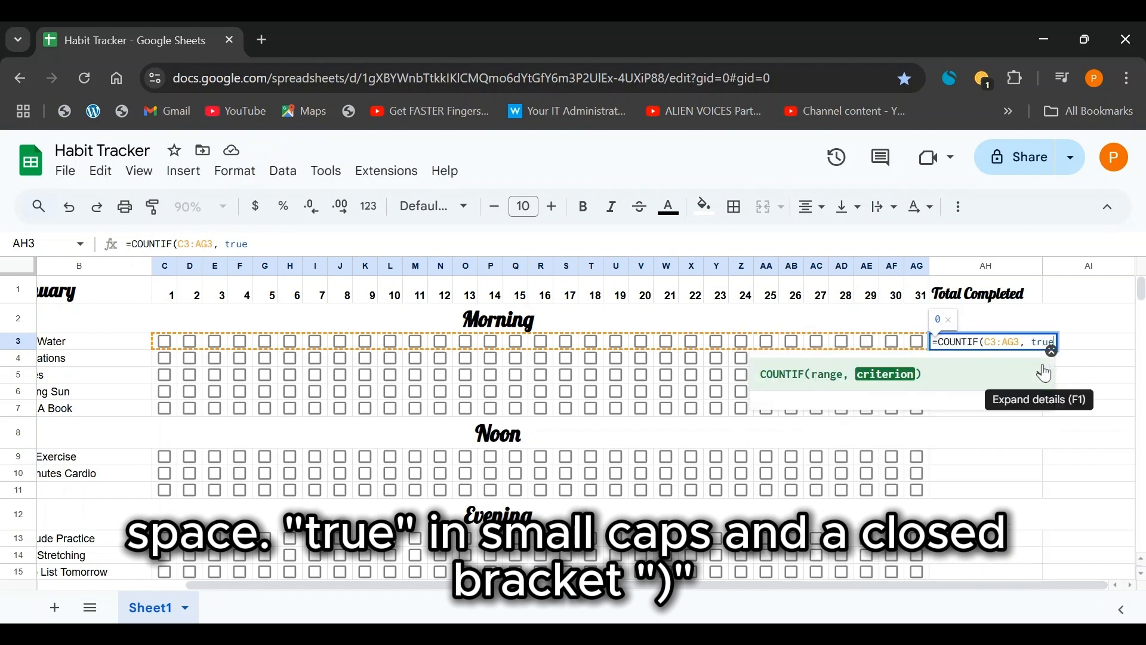
{"action": "type", "text": ")"}
{"action": "key", "text": "Return"}
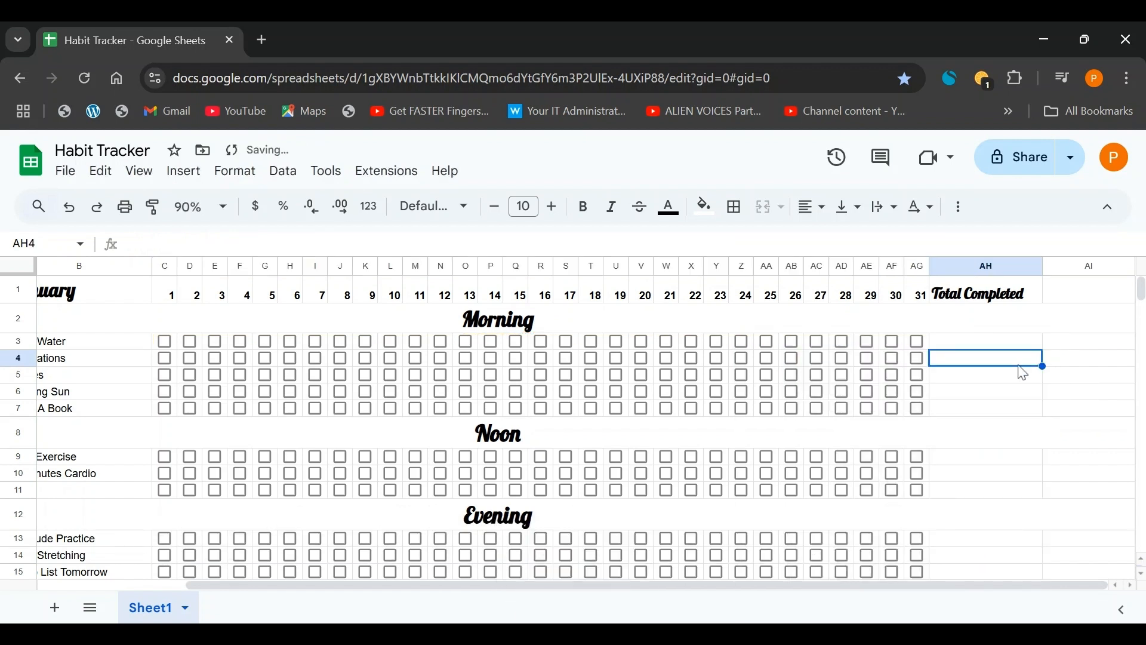
Step: Test the Drink Water total by ticking and clearing the checkboxes for days 28 to 31
{"action": "left_click", "coordinate": [917, 342]}
{"action": "left_click", "coordinate": [875, 343]}
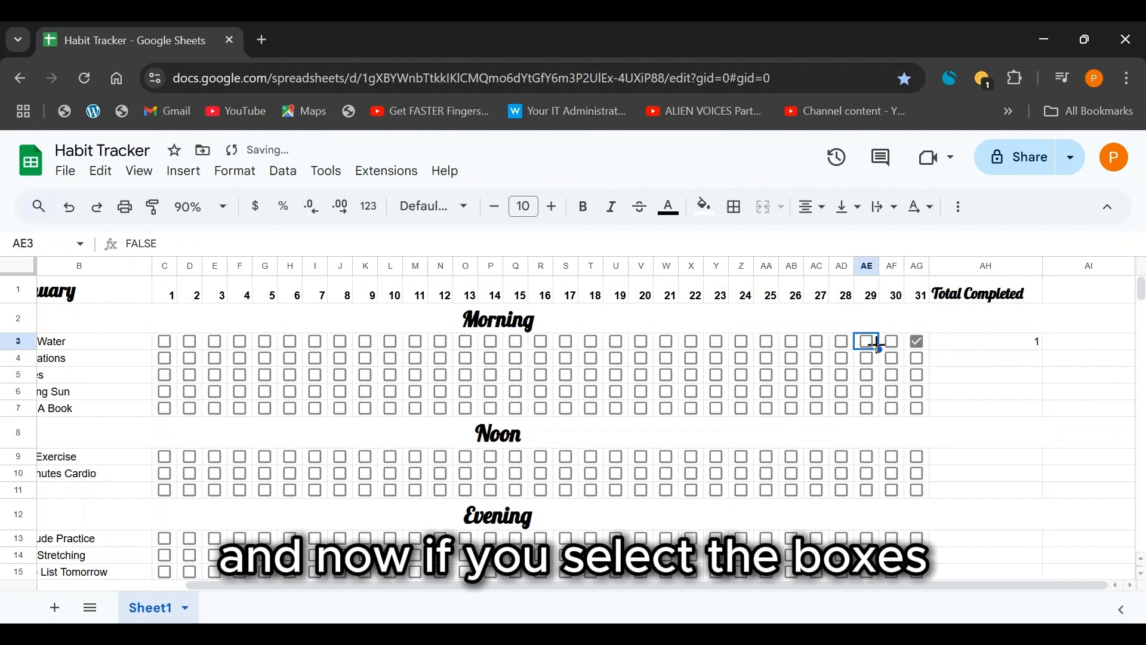
{"action": "left_click", "coordinate": [893, 343]}
{"action": "left_click", "coordinate": [868, 344]}
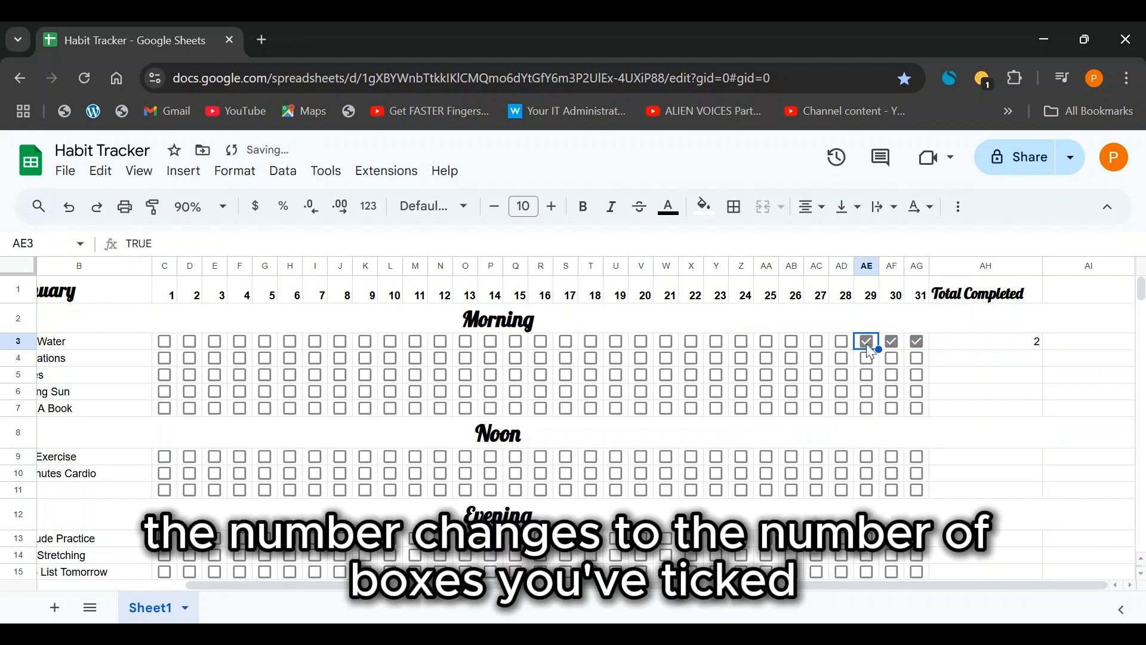
{"action": "left_click", "coordinate": [841, 341]}
{"action": "left_click", "coordinate": [867, 342]}
{"action": "left_click", "coordinate": [892, 343]}
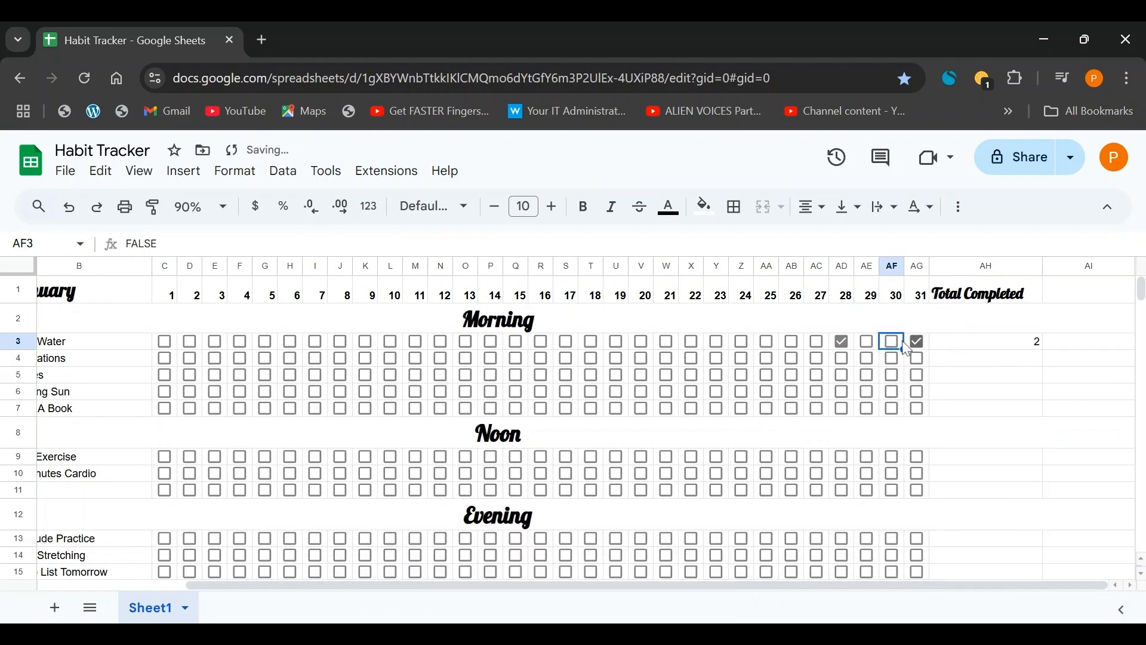
{"action": "left_click", "coordinate": [917, 343]}
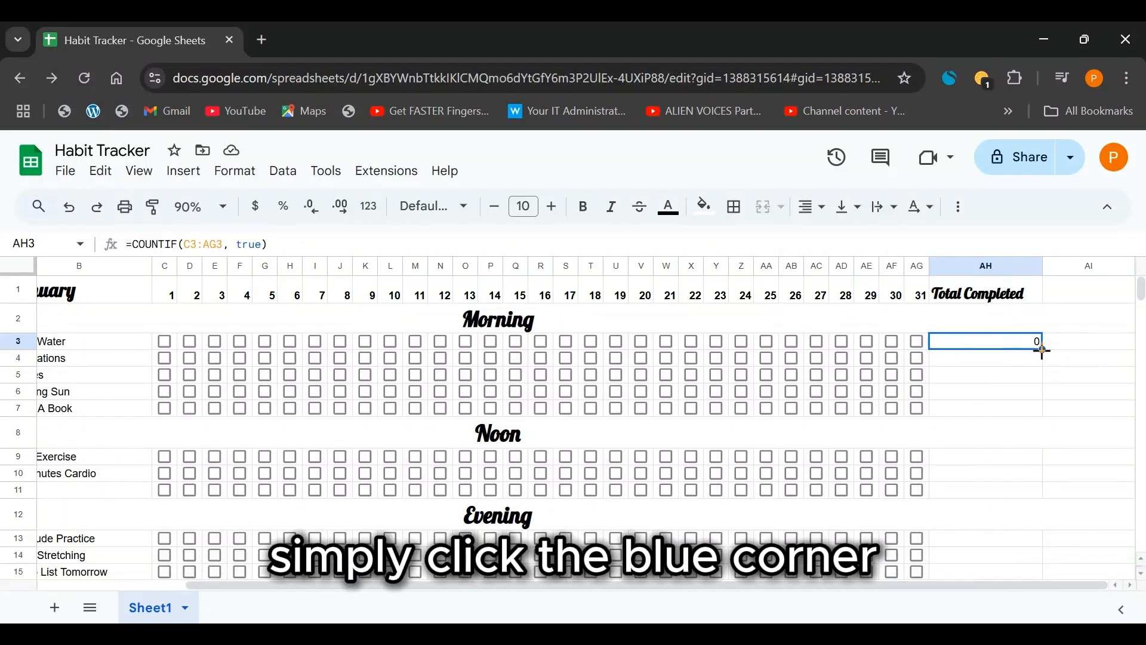
Step: Fill the Total Completed formula down to AH19 and clear it from the category rows 8 and 12
{"action": "left_click_drag", "start_coordinate": [1044, 355], "coordinate": [1038, 512]}
{"action": "scroll", "coordinate": [1029, 499], "scroll_direction": "up", "scroll_amount": 3}
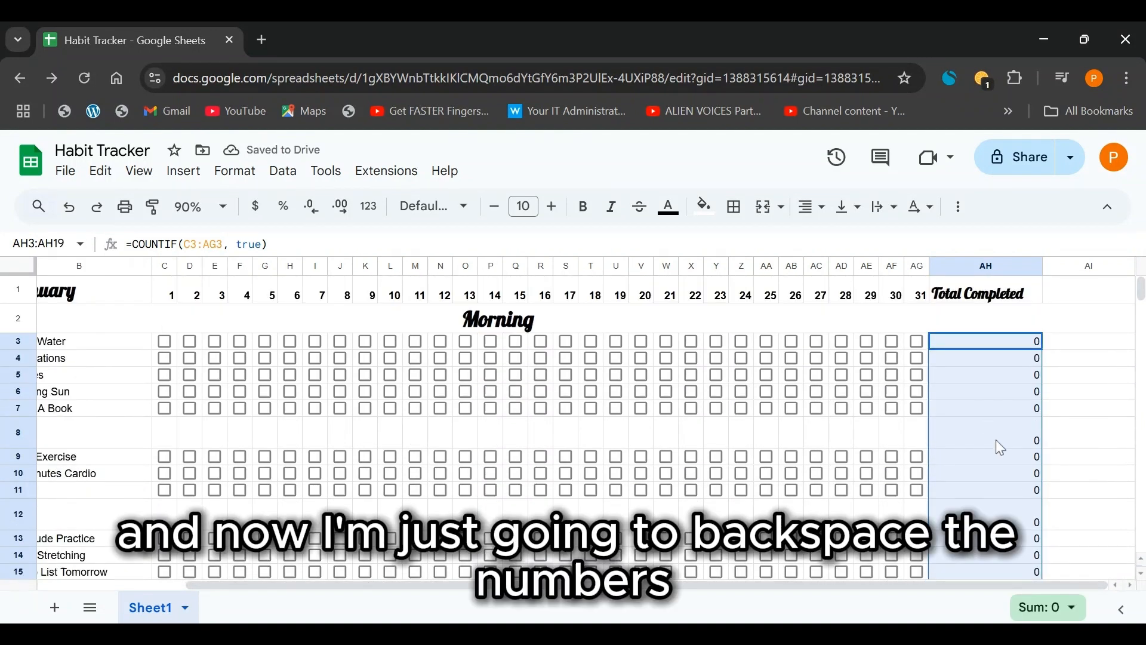
{"action": "left_click", "coordinate": [993, 440]}
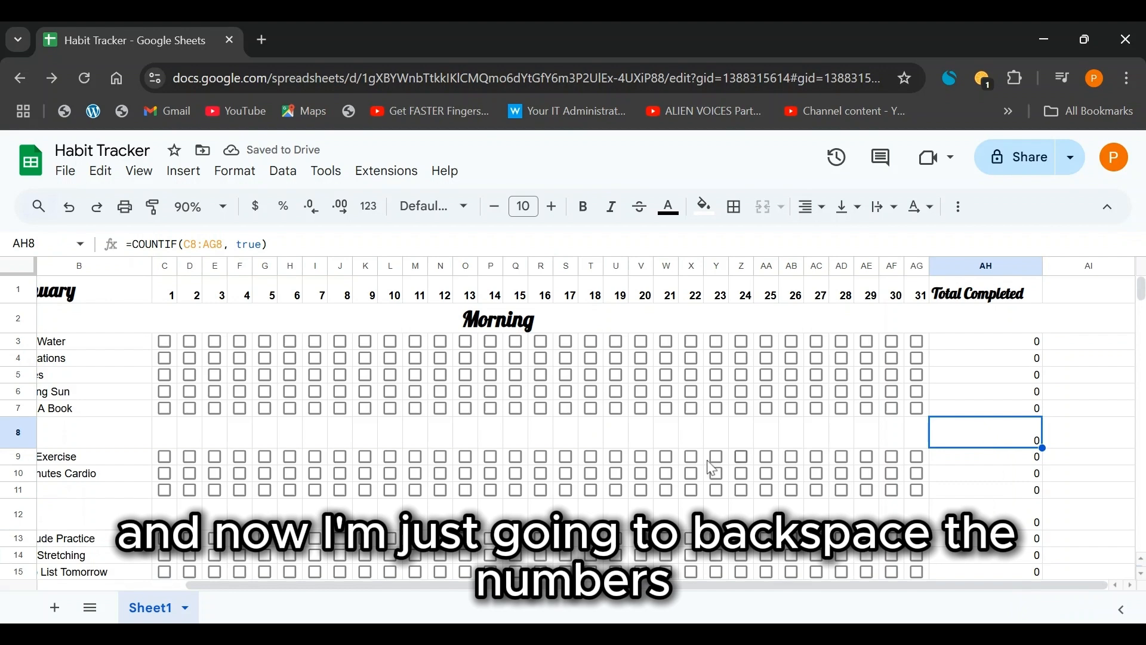
{"action": "key", "text": "BackSpace"}
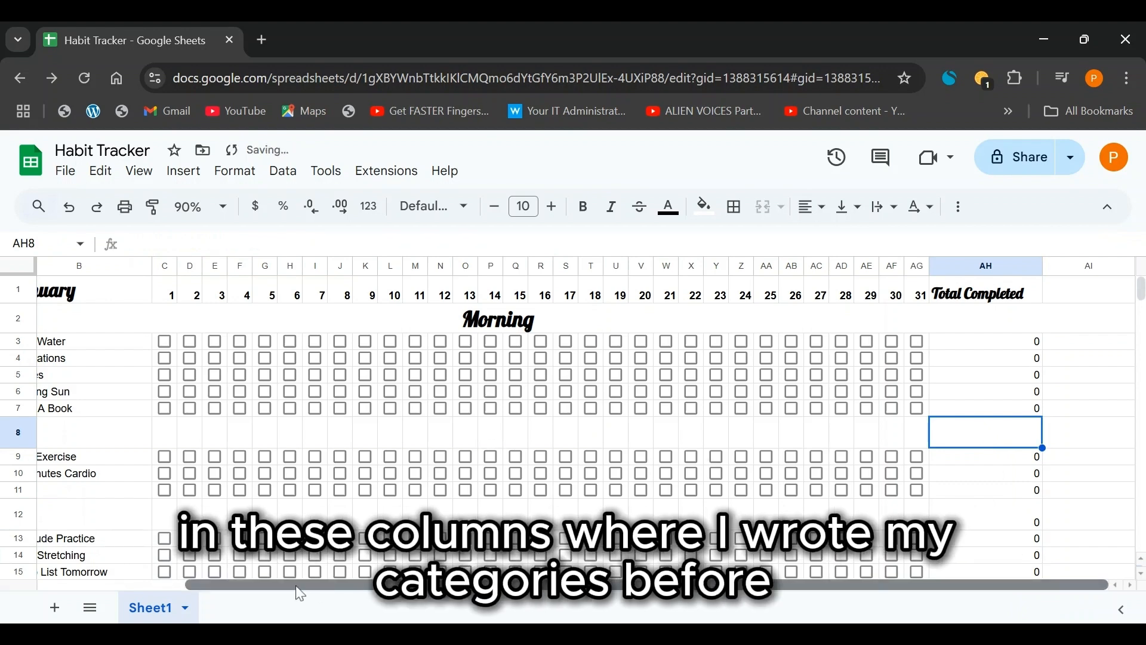
{"action": "left_click_drag", "start_coordinate": [294, 586], "coordinate": [245, 575]}
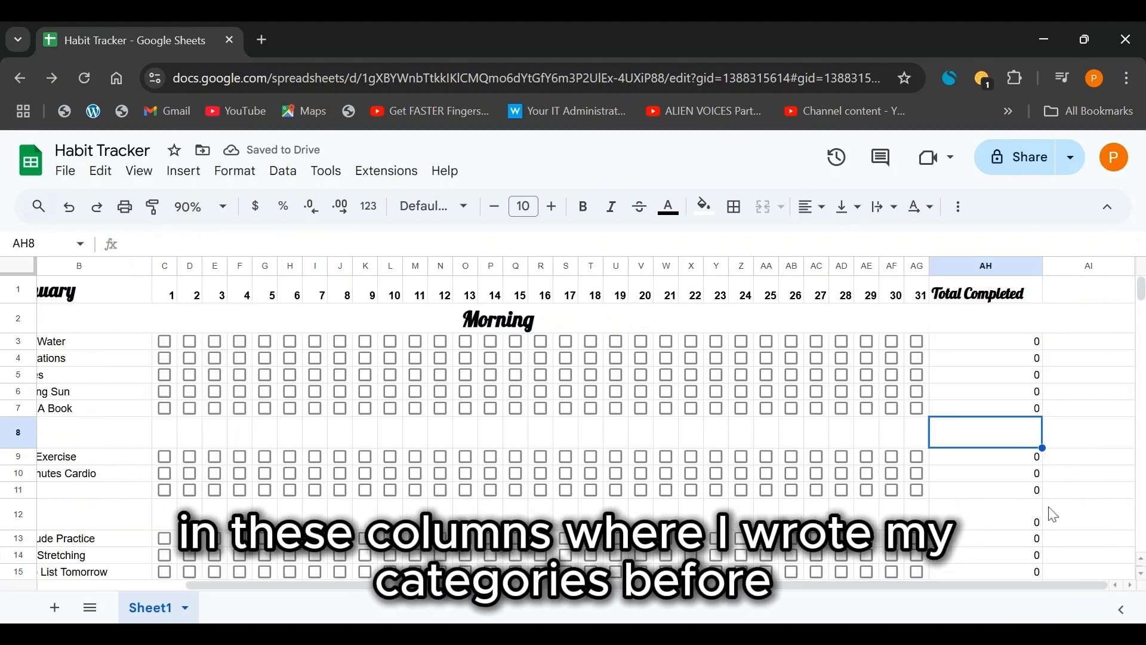
{"action": "left_click", "coordinate": [1021, 519]}
{"action": "key", "text": "BackSpace"}
Step: Test the copied formula by ticking day checkboxes in the 30 Minutes Cardio and Nap rows
{"action": "scroll", "coordinate": [424, 445], "scroll_direction": "down", "scroll_amount": 2}
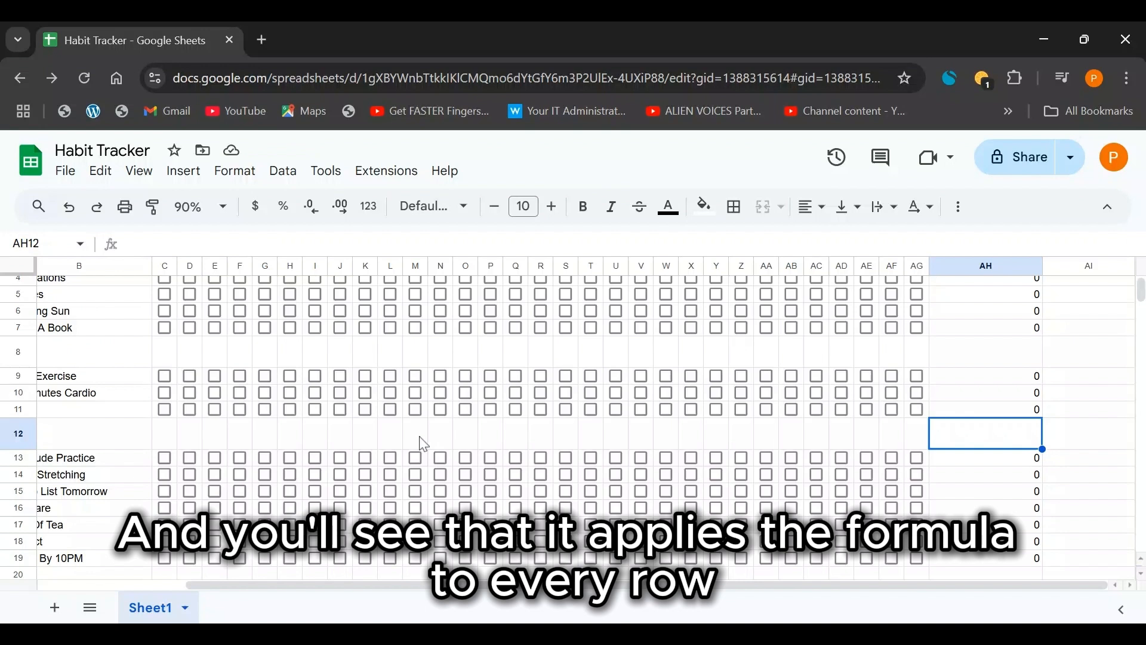
{"action": "left_click", "coordinate": [315, 392]}
{"action": "left_click", "coordinate": [391, 392]}
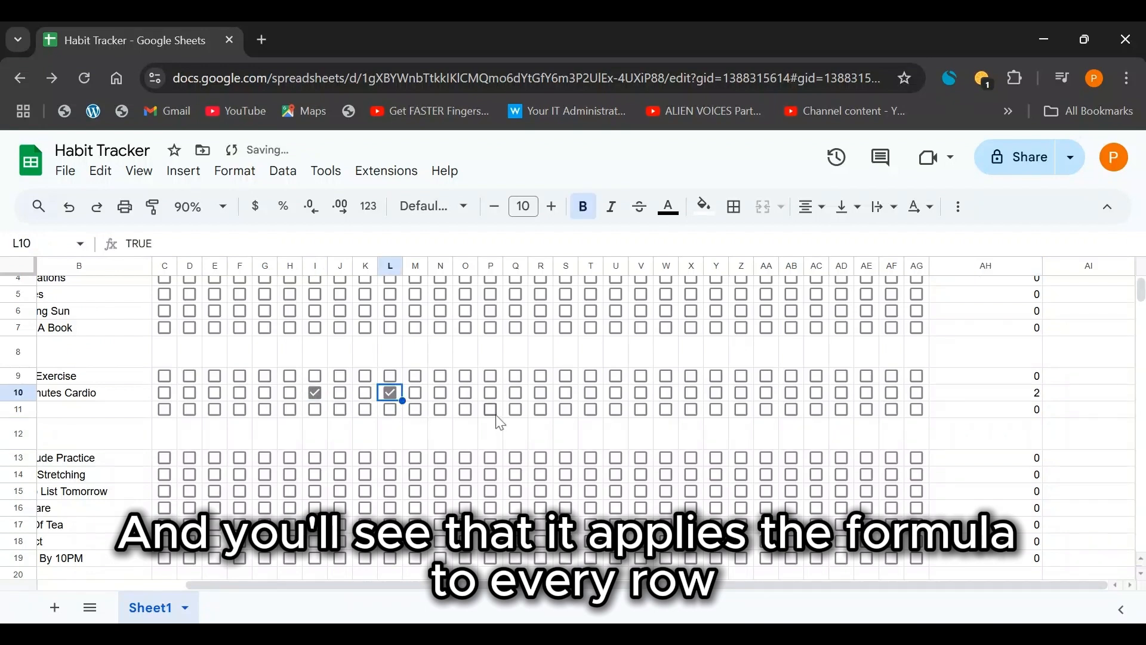
{"action": "left_click", "coordinate": [491, 409]}
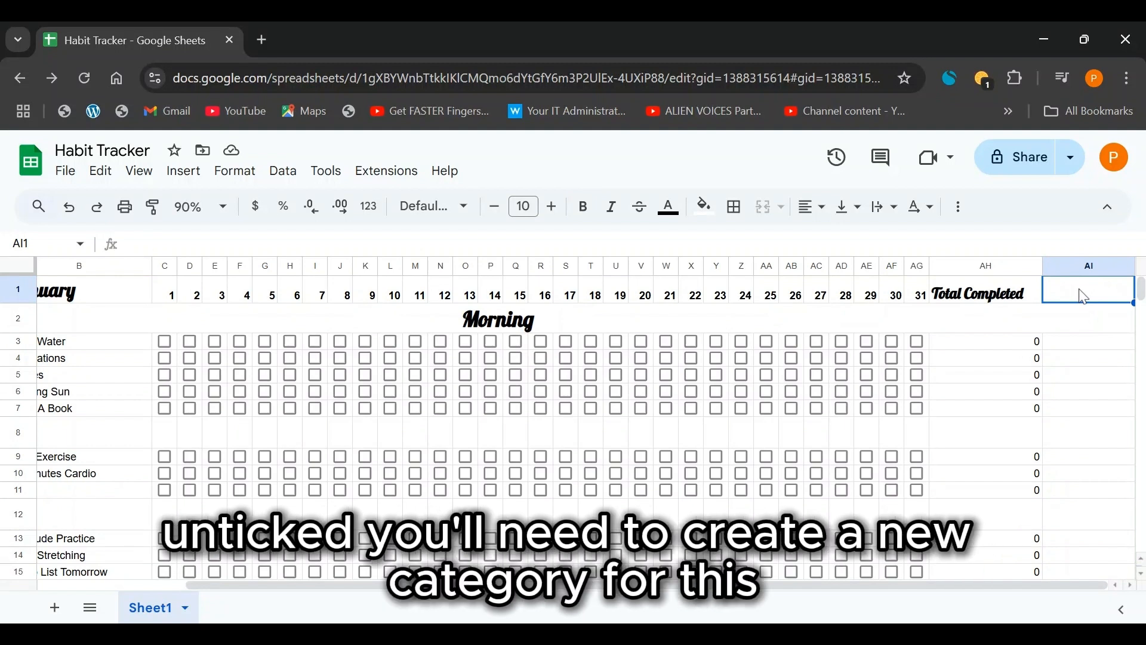
Step: Enter the column heading "Undone" in cell AI1, beside Total Completed
{"action": "type", "text": "U"}
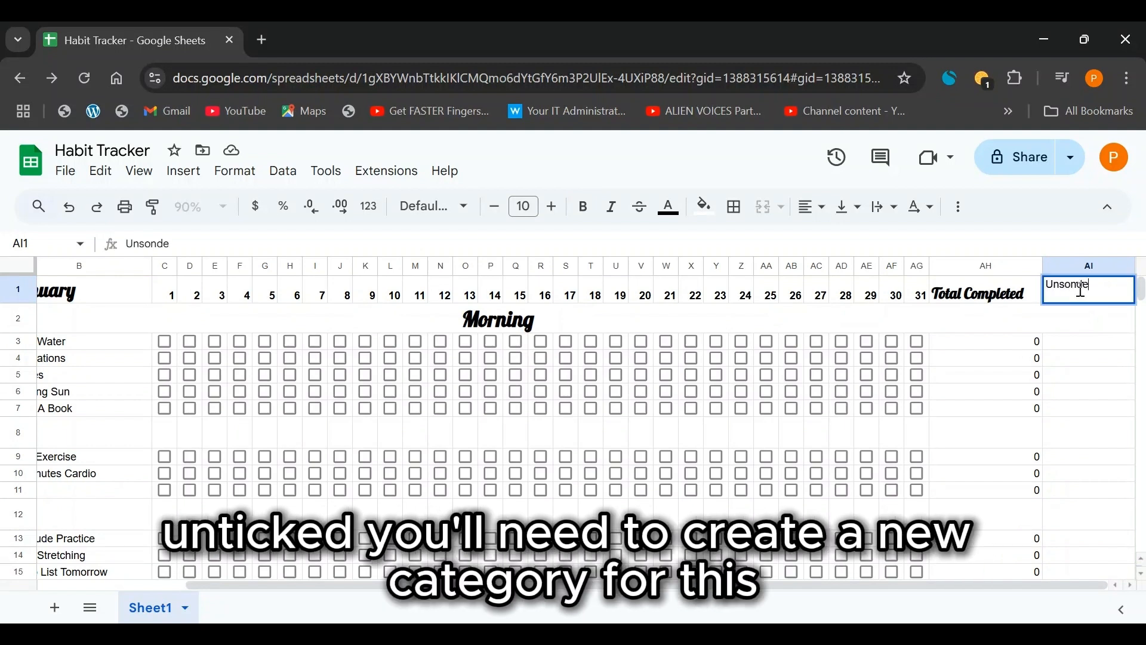
{"action": "type", "text": "nsonde"}
{"action": "key", "text": "BackSpace"}
{"action": "key", "text": "BackSpace"}
{"action": "key", "text": "BackSpace"}
{"action": "key", "text": "BackSpace"}
{"action": "key", "text": "BackSpace"}
{"action": "type", "text": "Do"}
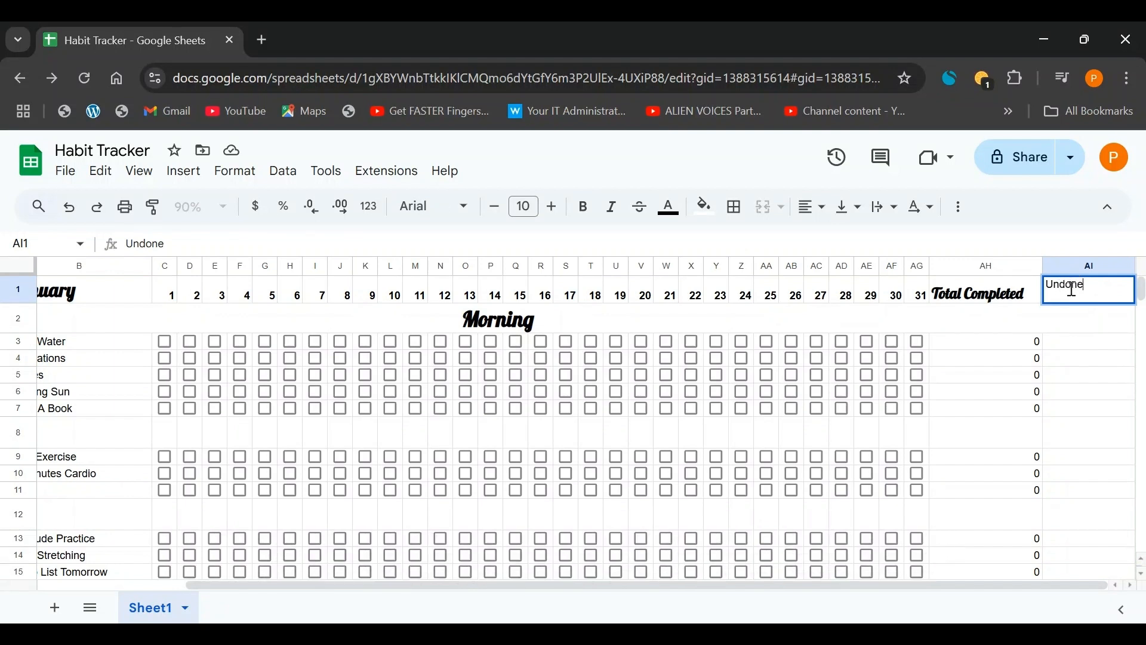
Step: Format the Undone heading as bold Lobster text at size 14
{"action": "double_click", "coordinate": [1088, 284]}
{"action": "left_click", "coordinate": [584, 207]}
{"action": "left_click", "coordinate": [434, 206]}
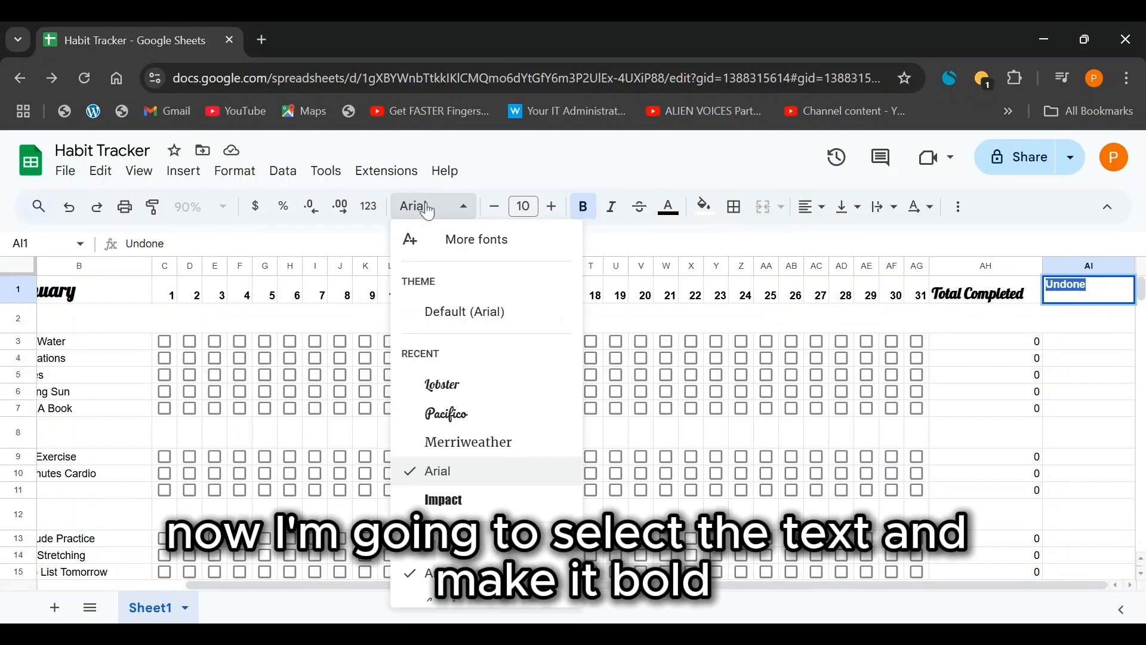
{"action": "left_click", "coordinate": [448, 410]}
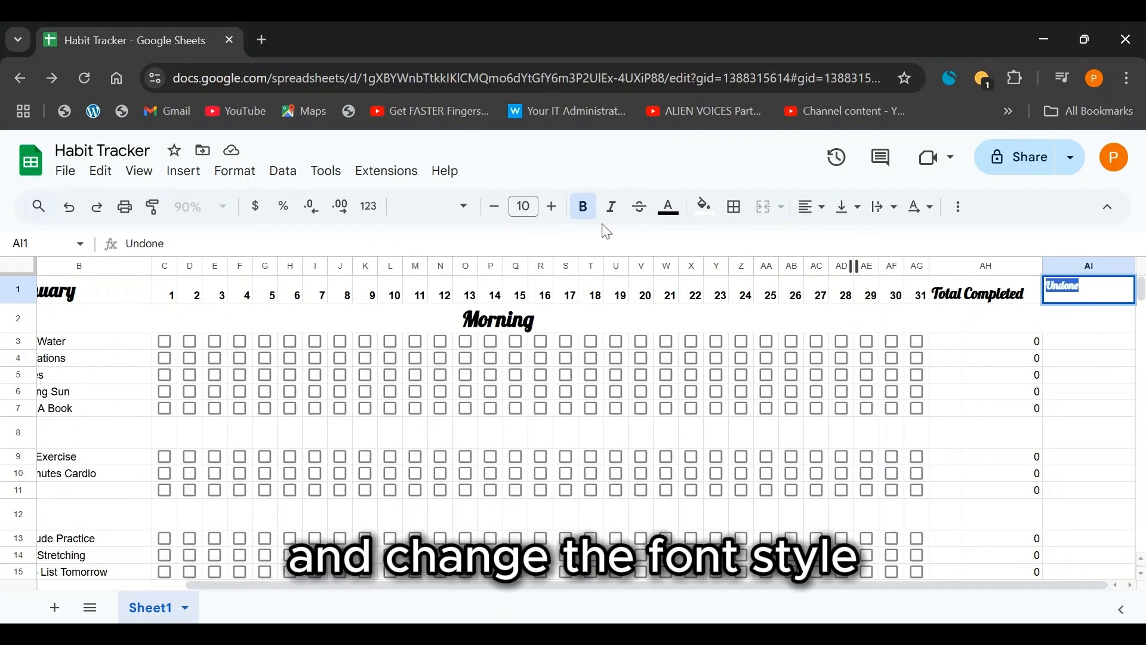
{"action": "left_click", "coordinate": [552, 206]}
{"action": "left_click", "coordinate": [552, 207]}
{"action": "left_click", "coordinate": [553, 207]}
{"action": "left_click", "coordinate": [1078, 291]}
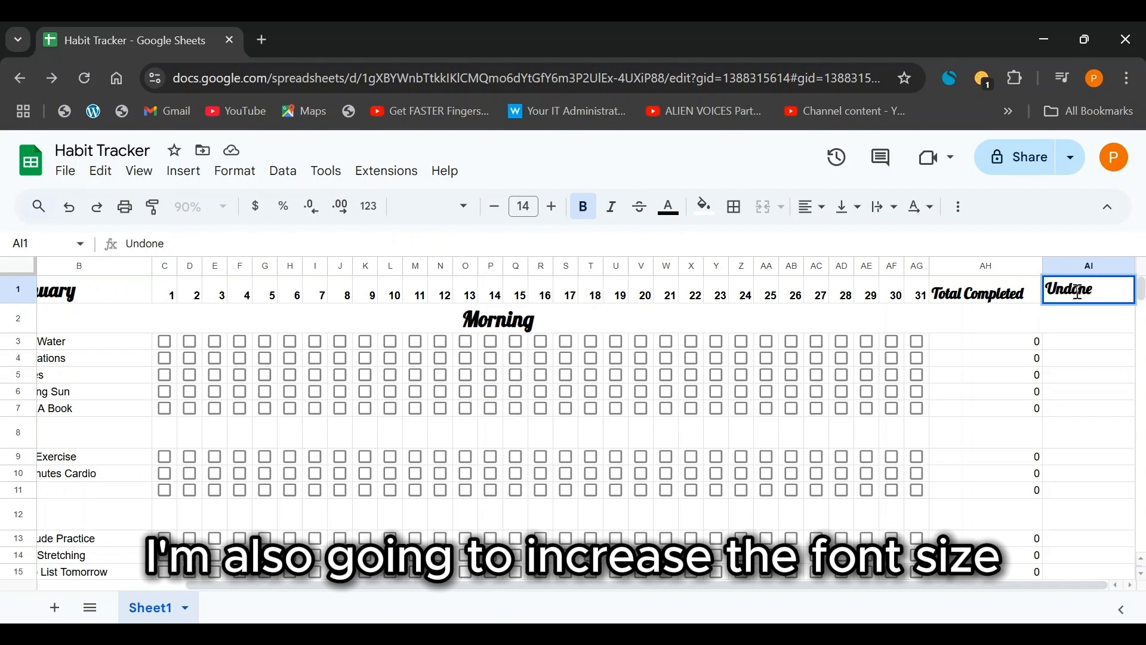
{"action": "key", "text": "Return"}
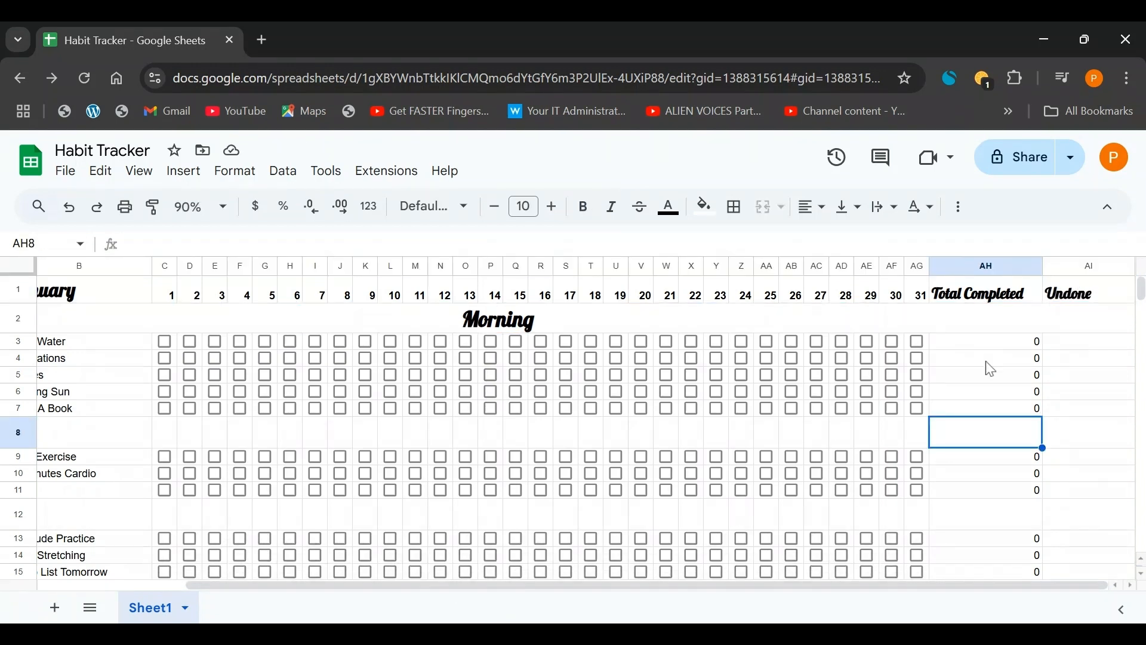
Step: Insert two more columns to the right of the Undone column
{"action": "right_click", "coordinate": [1090, 267]}
{"action": "left_click", "coordinate": [1106, 380]}
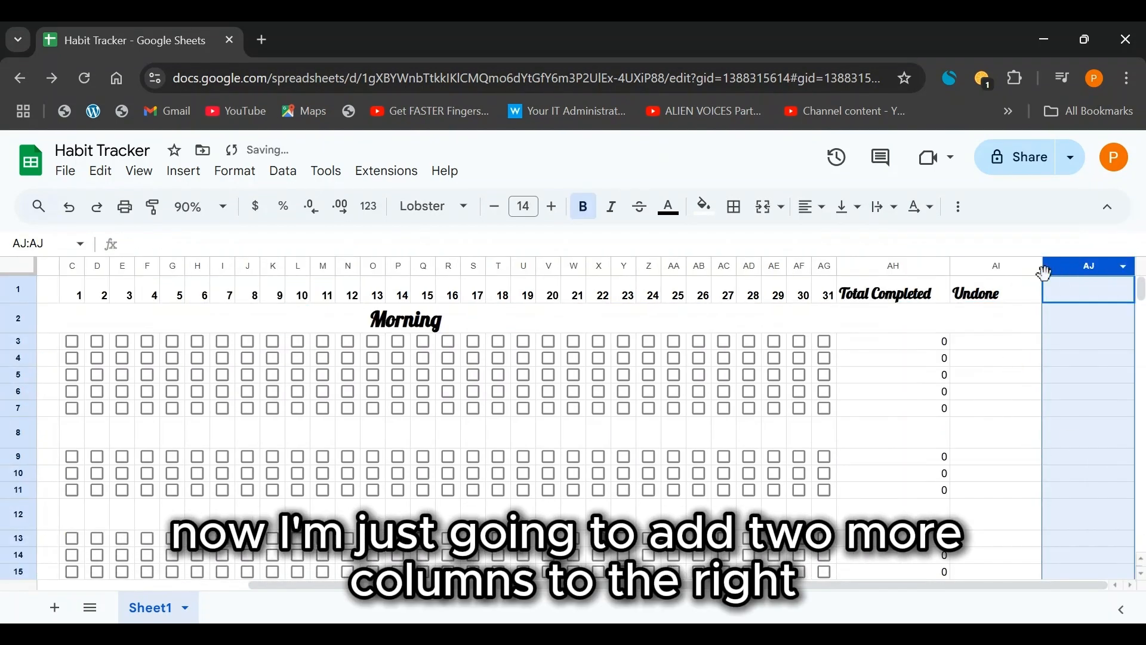
{"action": "right_click", "coordinate": [1046, 266]}
{"action": "left_click", "coordinate": [1109, 359]}
Step: Enter the formula =COUNTIF(C3:AG3, false) in cell AI3 of the Undone column
{"action": "left_click_drag", "start_coordinate": [985, 585], "coordinate": [1052, 585]}
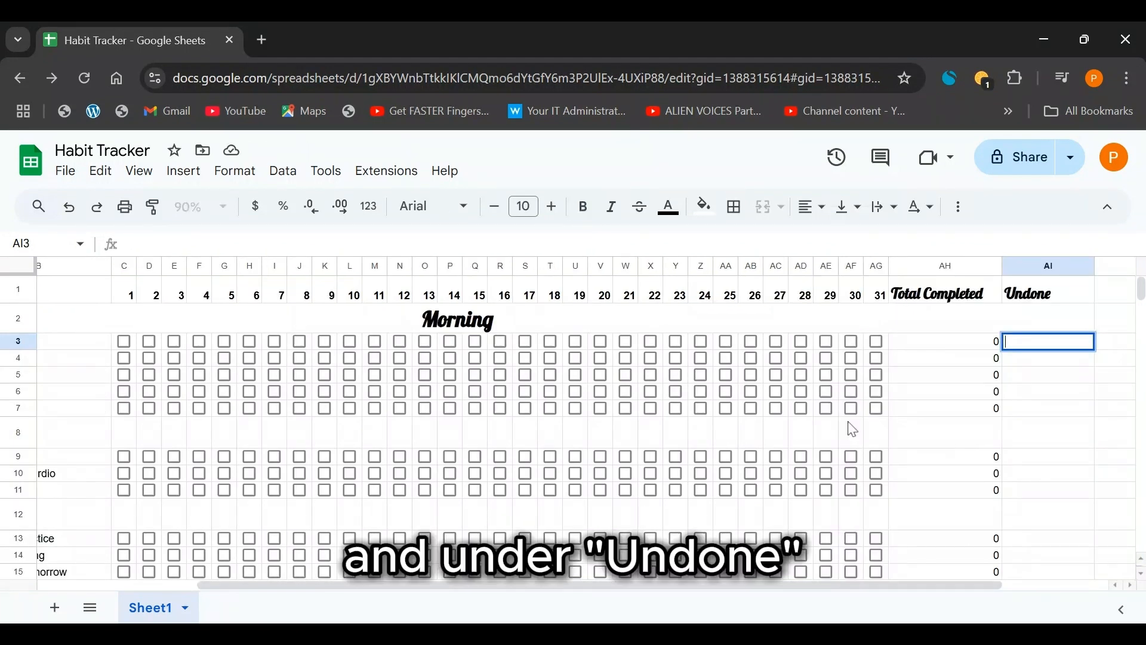
{"action": "type", "text": "=CO"}
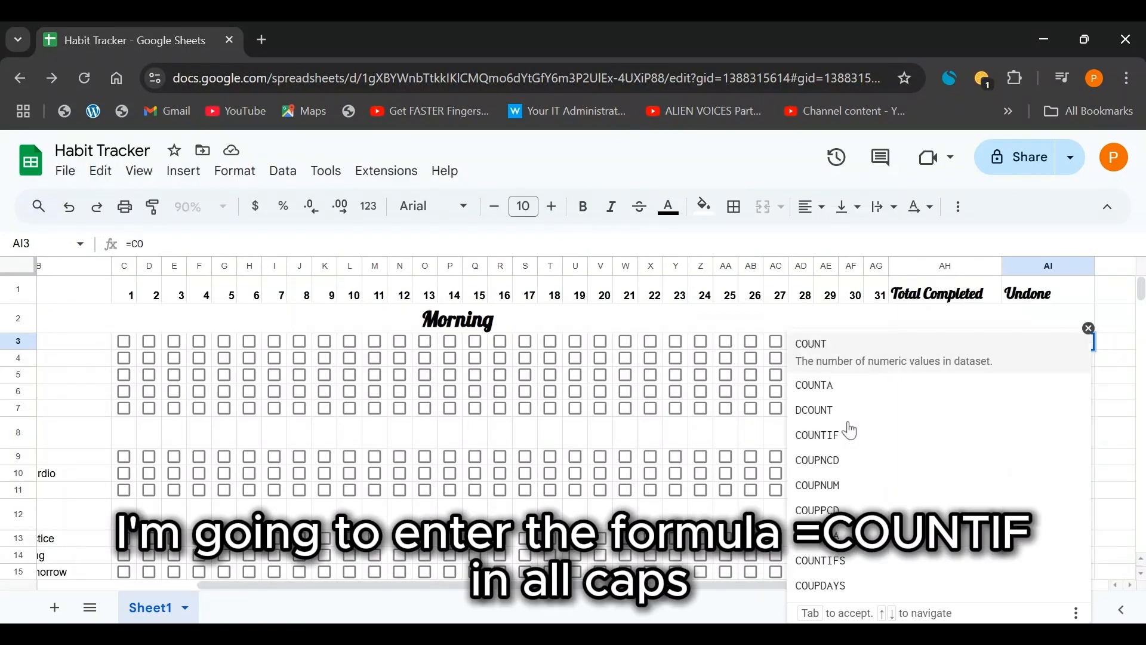
{"action": "type", "text": "UNTI"}
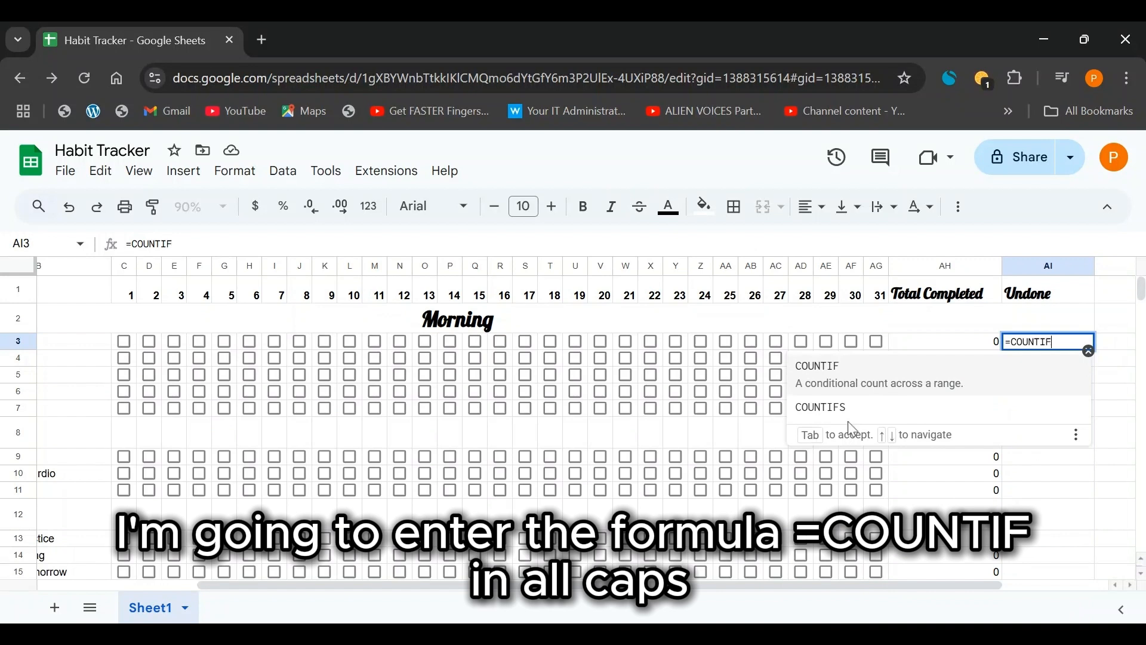
{"action": "type", "text": "F"}
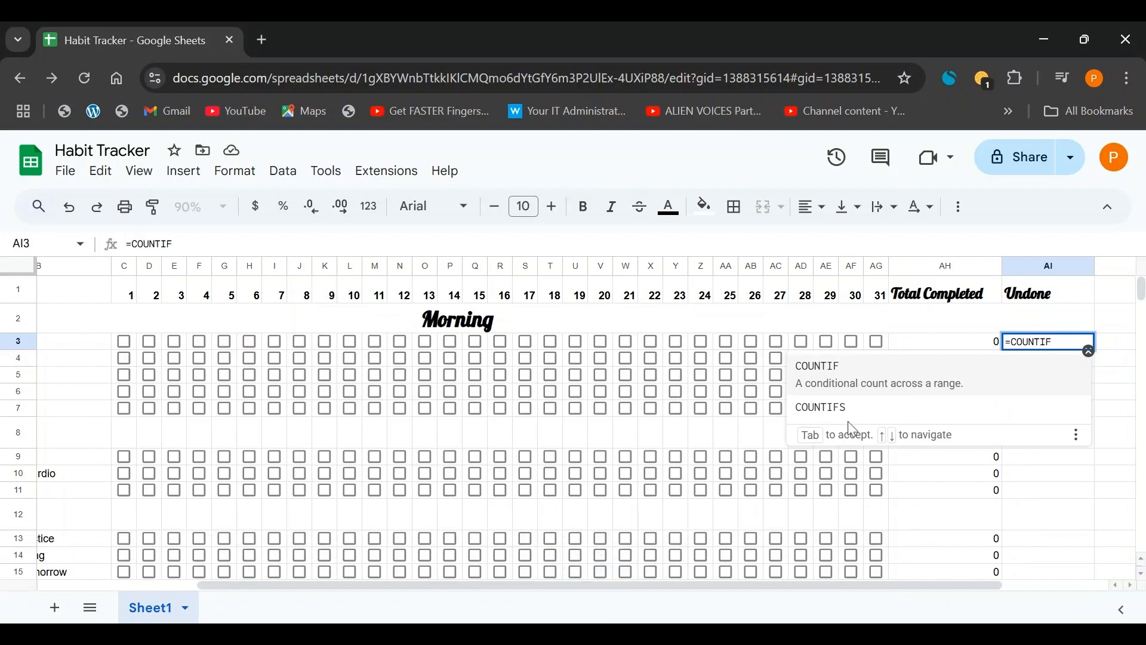
{"action": "type", "text": "("}
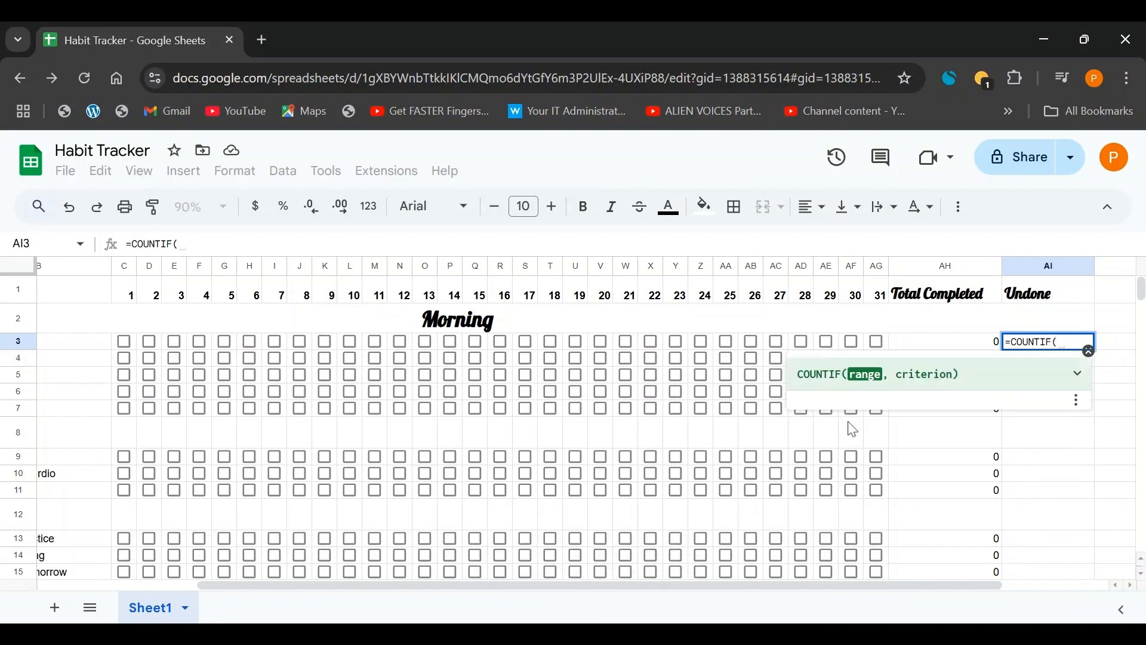
{"action": "left_click", "coordinate": [124, 341]}
{"action": "left_click_drag", "start_coordinate": [136, 344], "coordinate": [876, 342]}
{"action": "type", "text": ", "}
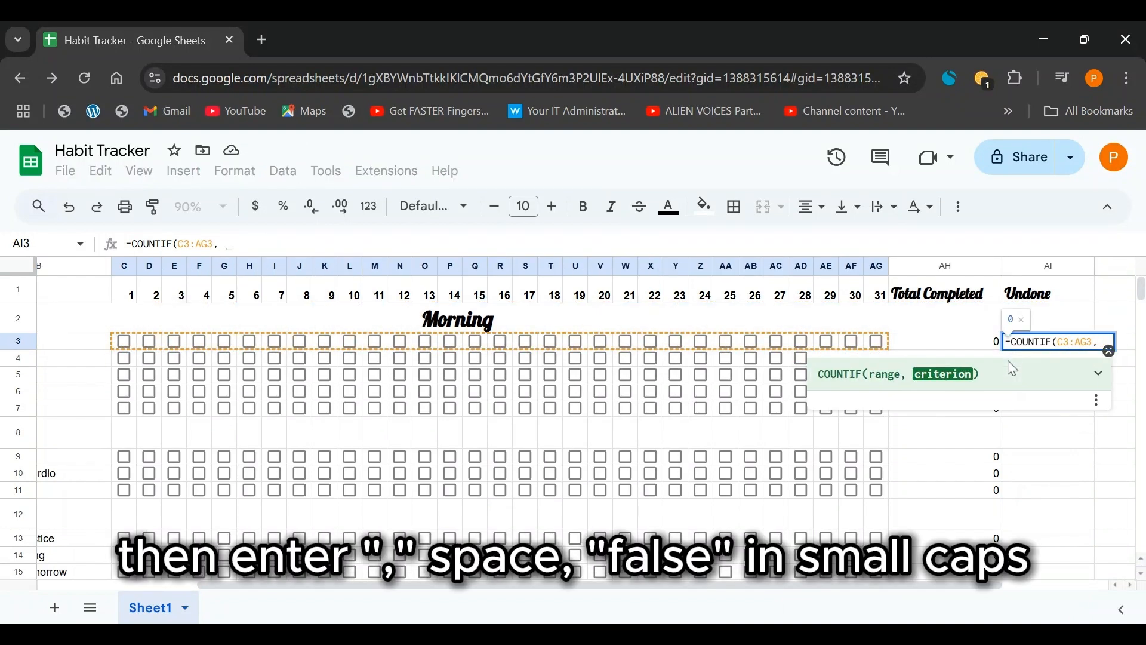
{"action": "type", "text": "false"}
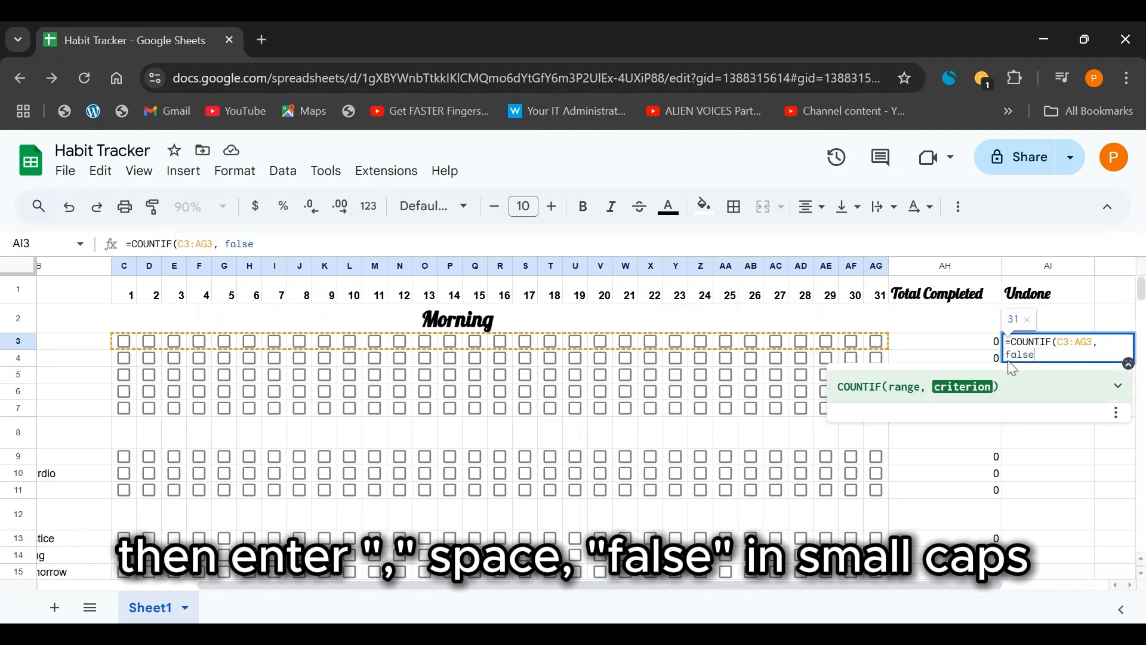
{"action": "type", "text": ")"}
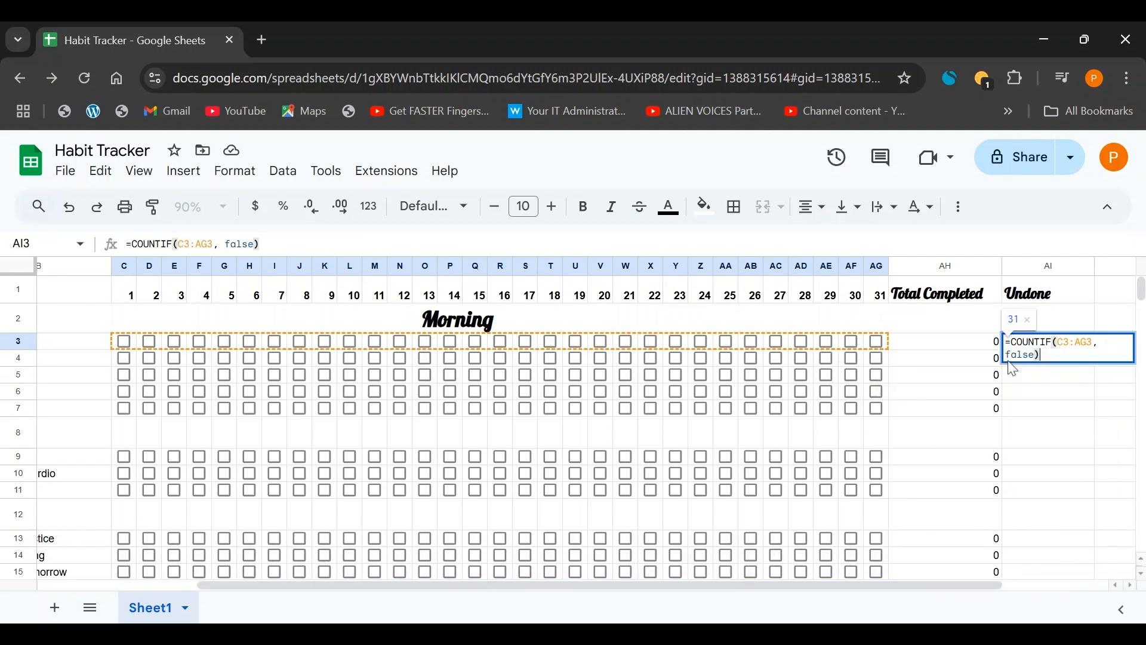
{"action": "key", "text": "Return"}
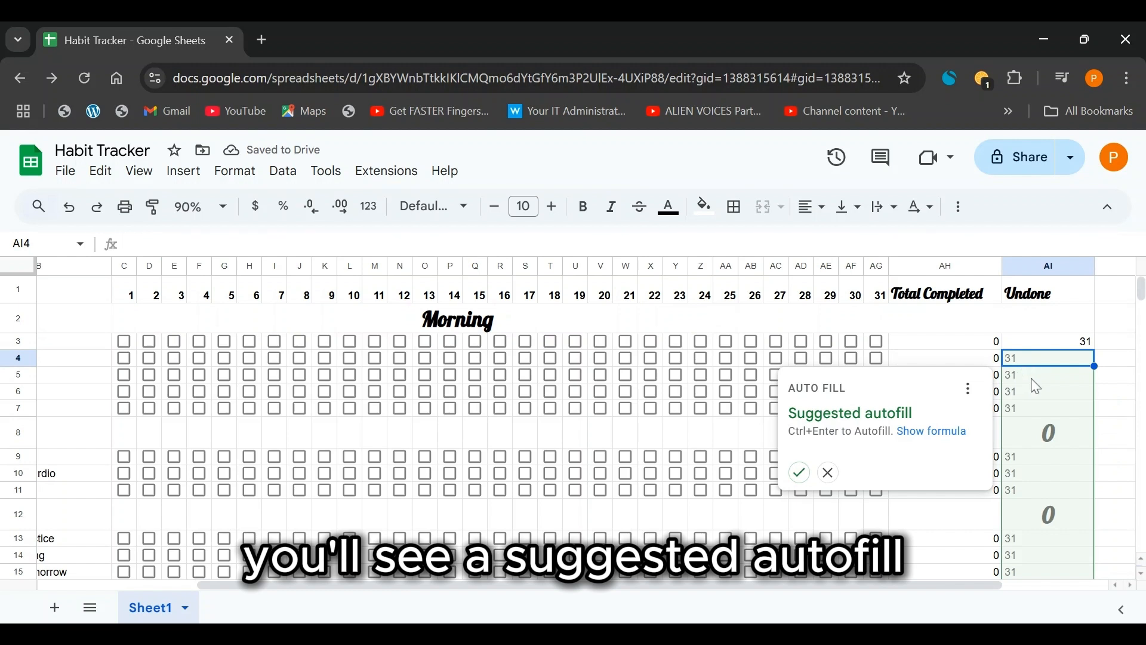
Step: Accept the suggested autofill to copy the COUNTIF formula down the remaining rows of the Undone column
{"action": "left_click", "coordinate": [800, 472]}
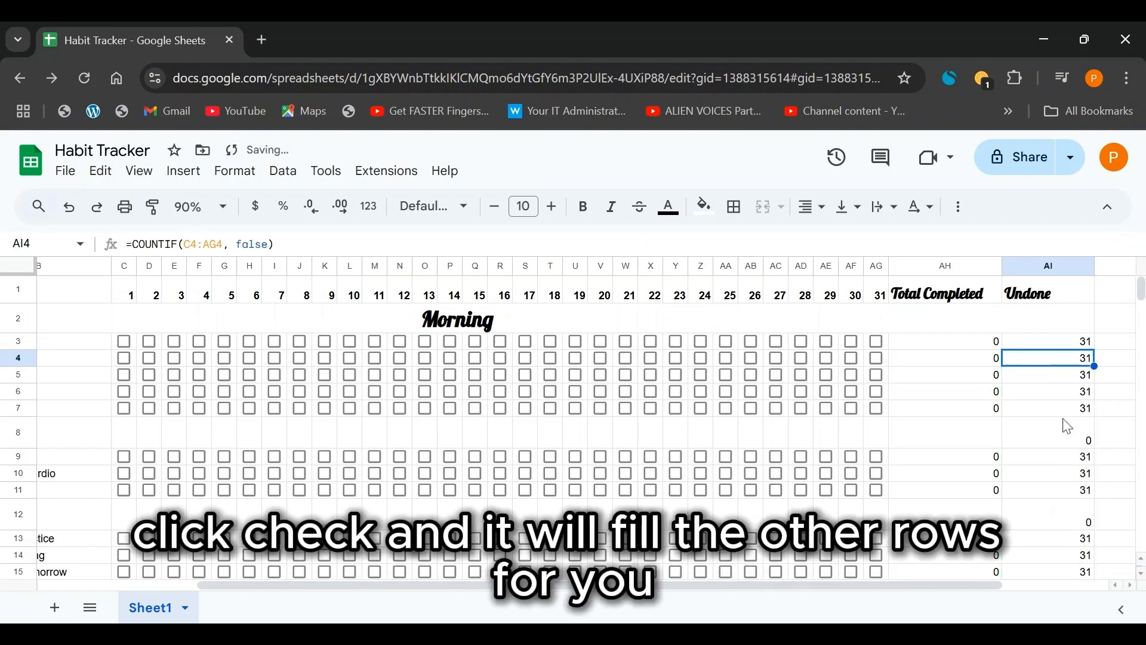
{"action": "scroll", "coordinate": [1057, 427], "scroll_direction": "down", "scroll_amount": 3}
{"action": "scroll", "coordinate": [1056, 428], "scroll_direction": "up", "scroll_amount": 3}
Step: Clear the Undone formulas from AI8 and AI12, the Noon and Evening category rows
{"action": "left_click", "coordinate": [1068, 447]}
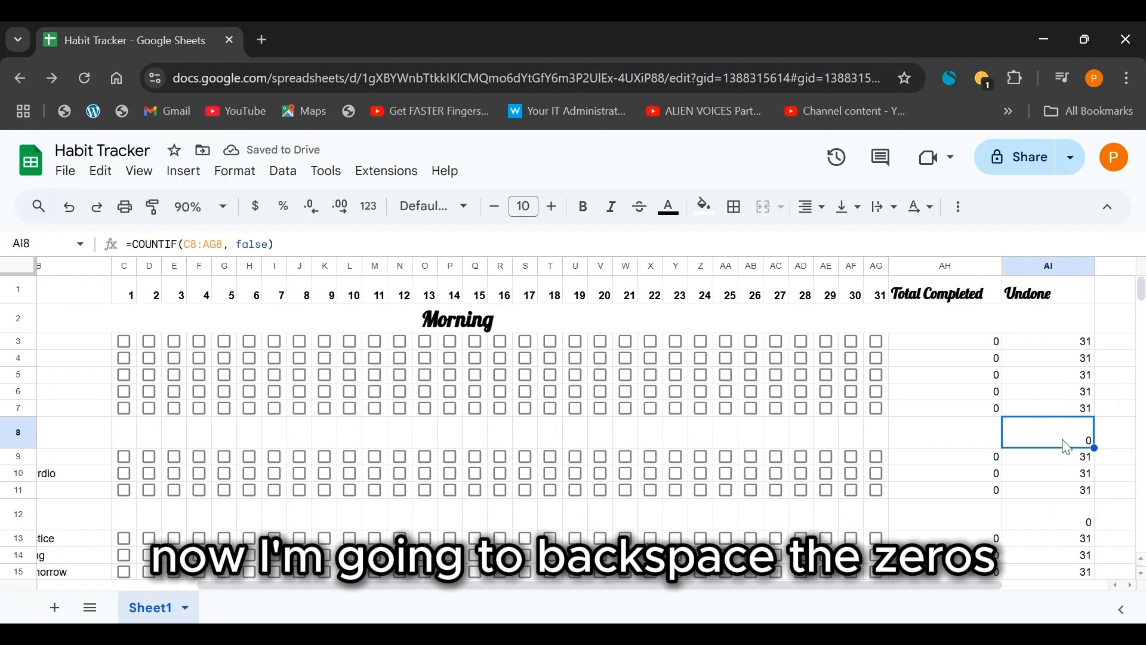
{"action": "key", "text": "BackSpace"}
{"action": "left_click", "coordinate": [1072, 523]}
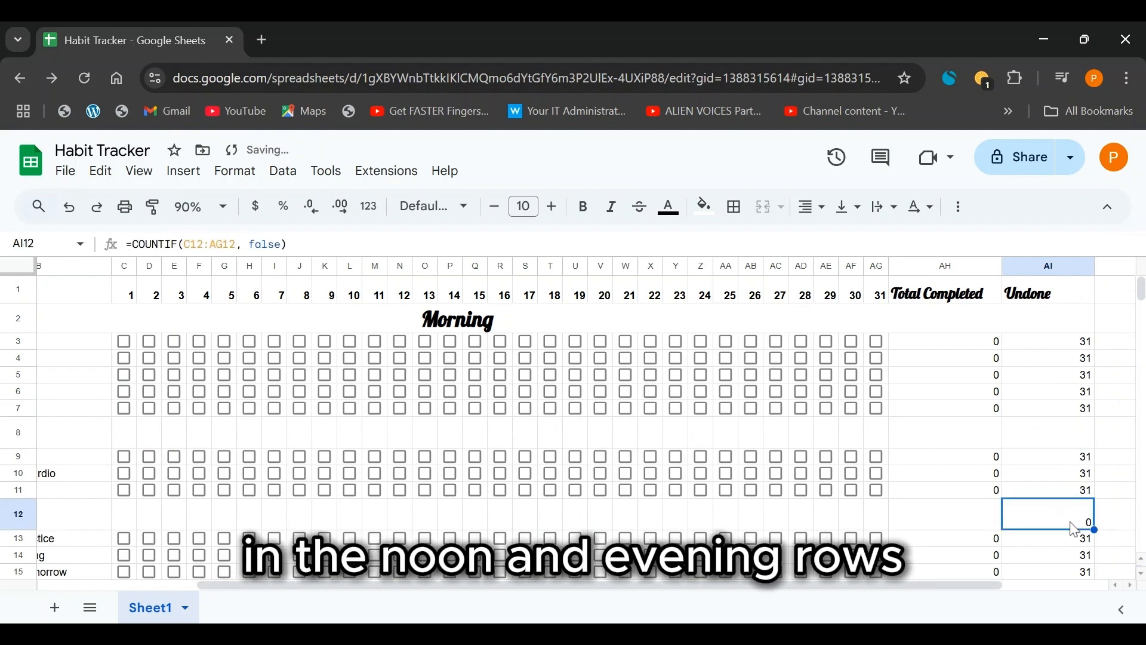
{"action": "key", "text": "BackSpace"}
Step: Right-align the Undone heading in cell AI1
{"action": "scroll", "coordinate": [955, 388], "scroll_direction": "right", "scroll_amount": 3}
{"action": "left_click", "coordinate": [907, 293]}
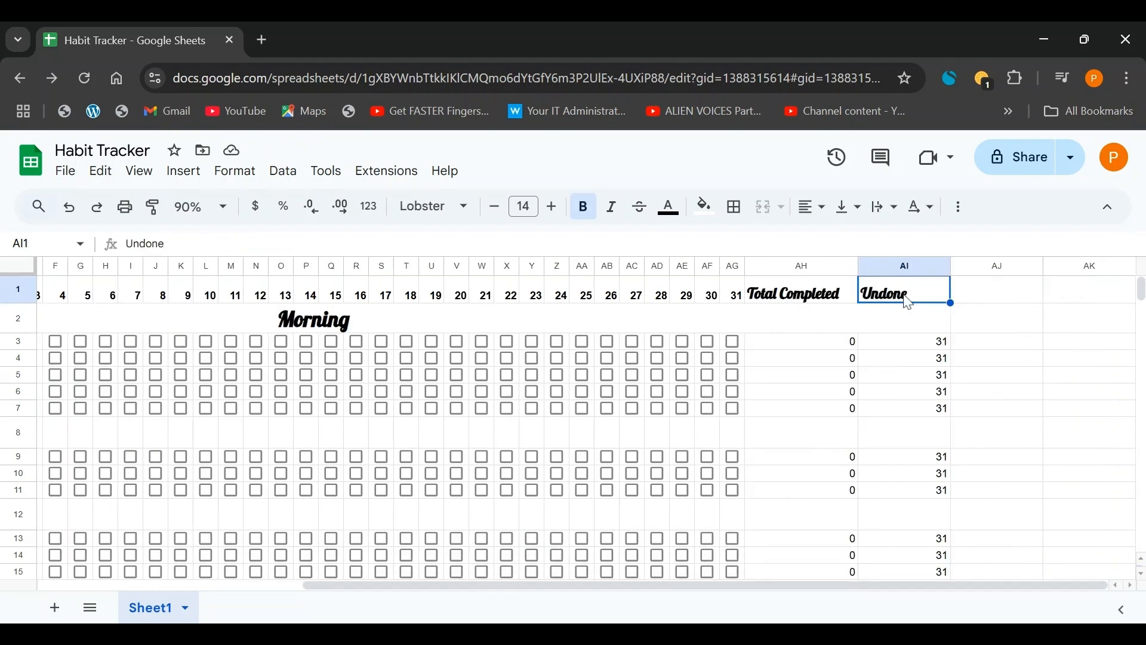
{"action": "left_click", "coordinate": [805, 208]}
{"action": "left_click", "coordinate": [868, 239]}
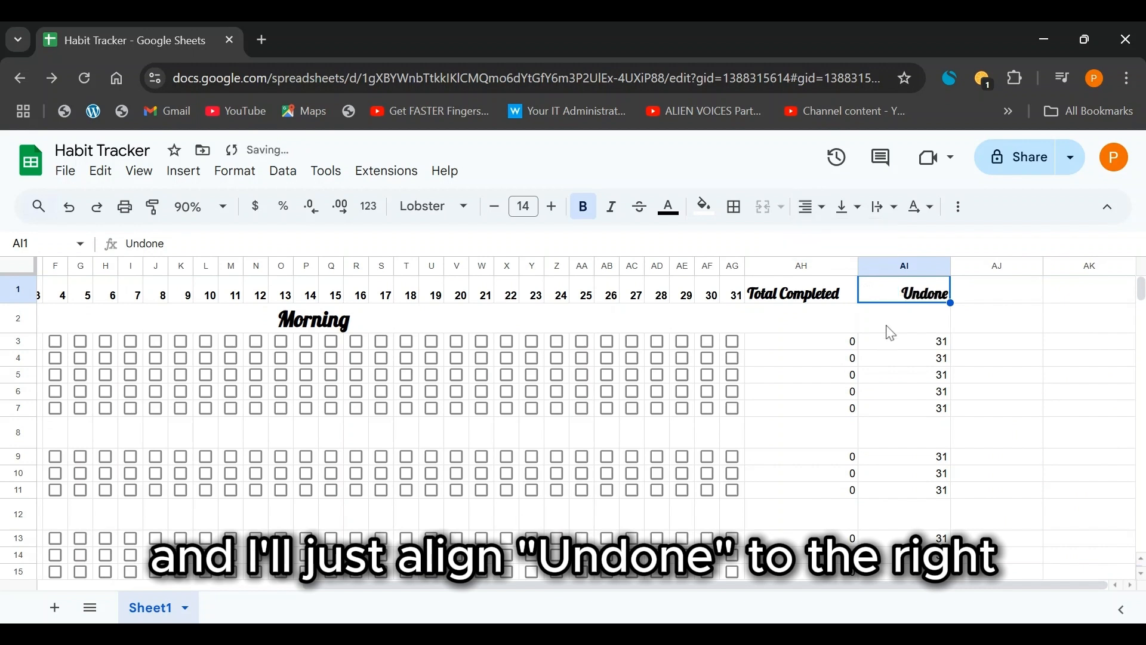
Step: Paste the SPARKLINE bar formula with max 31 and color1 black into AJ3, replacing its "*Right Cell Count*" placeholder with AH3
{"action": "left_click", "coordinate": [892, 318]}
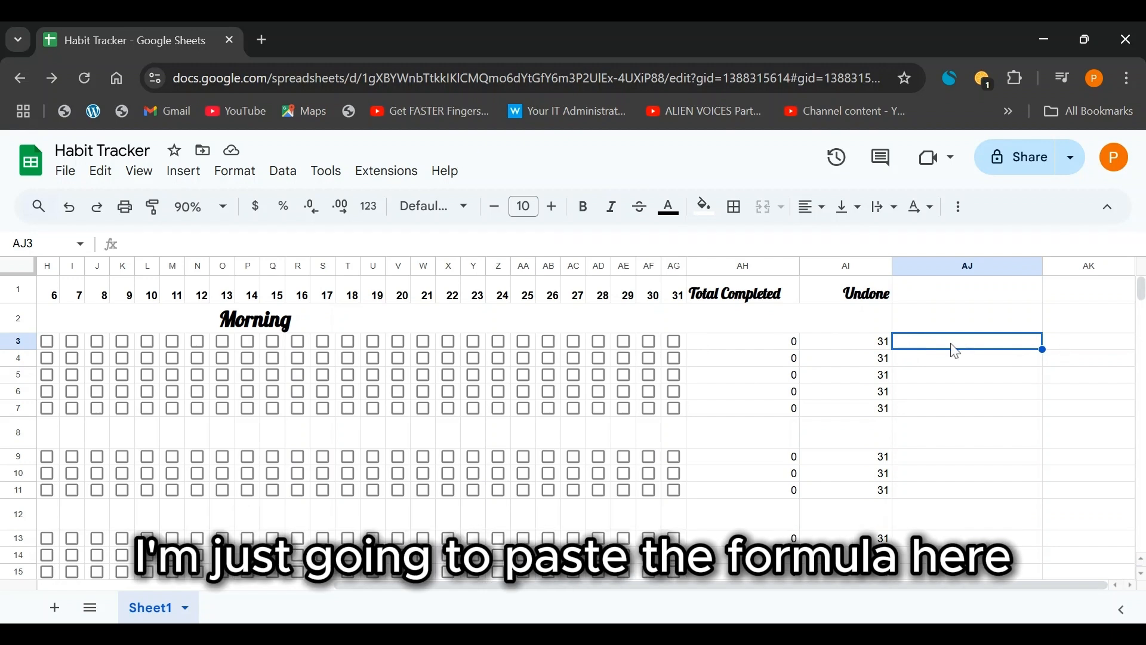
{"action": "type", "text": "=SPARKLINE(*Right Cell Count*,{\"charttype\",\"bar\";\"max\",31;\"color1\",\"black\"})"}
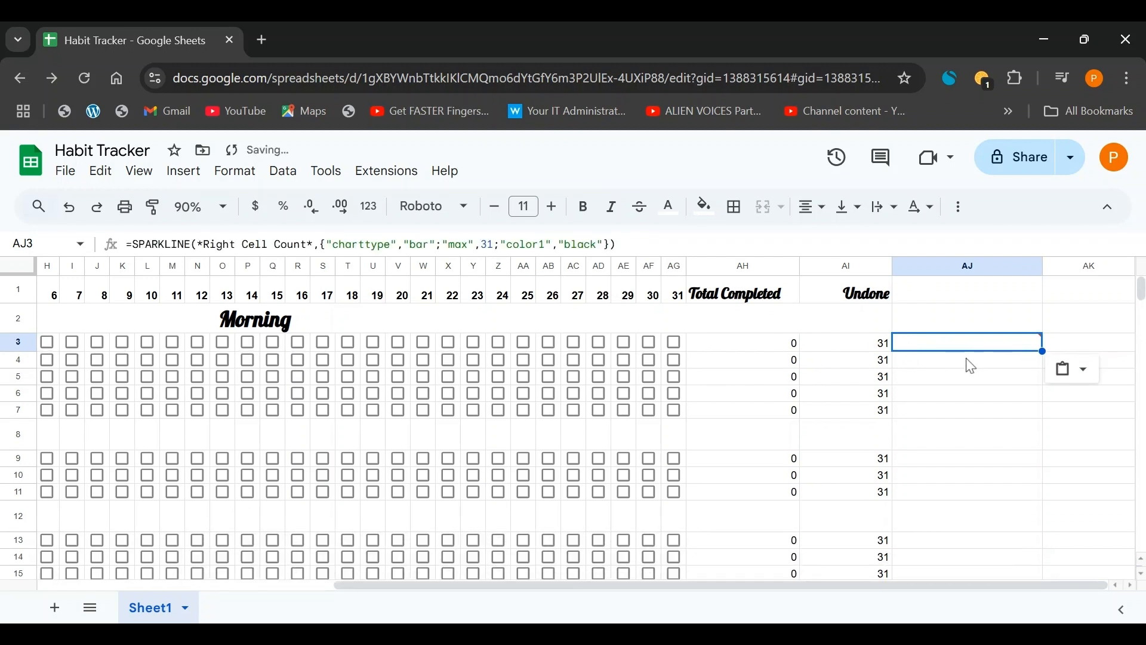
{"action": "double_click", "coordinate": [952, 347]}
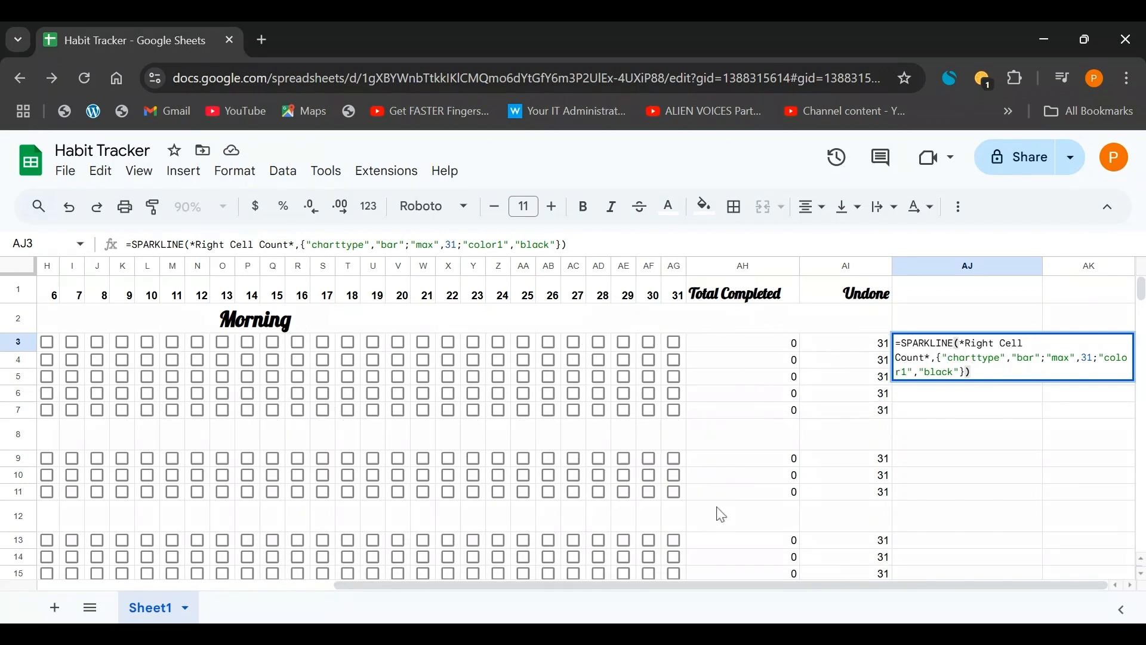
{"action": "key", "text": "BackSpace"}
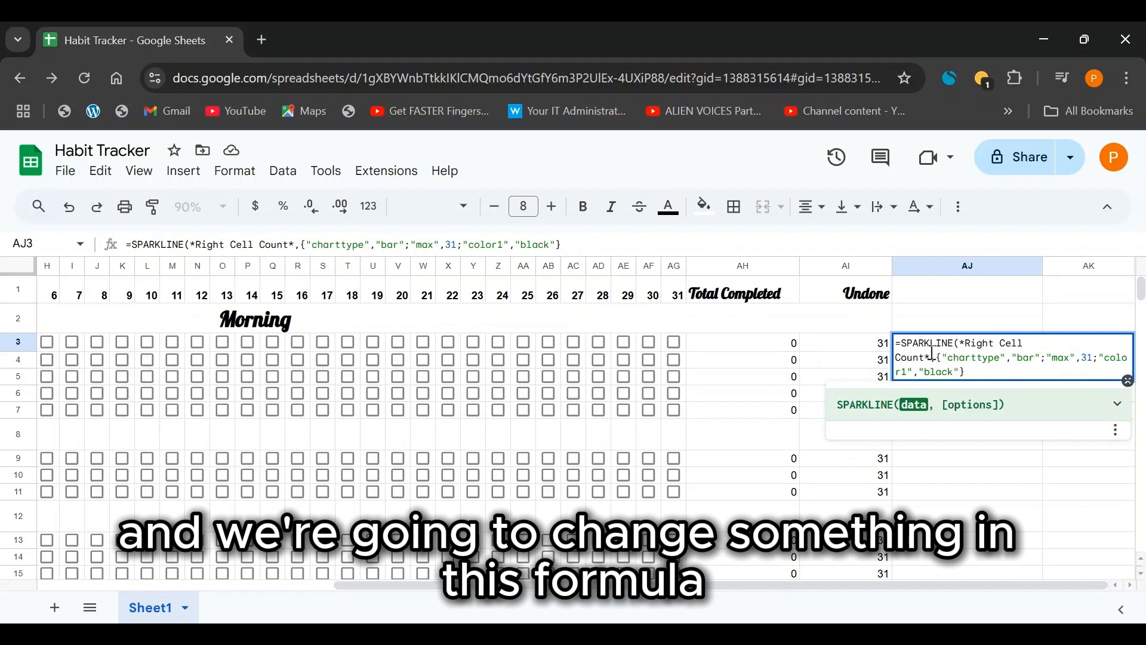
{"action": "left_click_drag", "start_coordinate": [931, 358], "coordinate": [960, 347]}
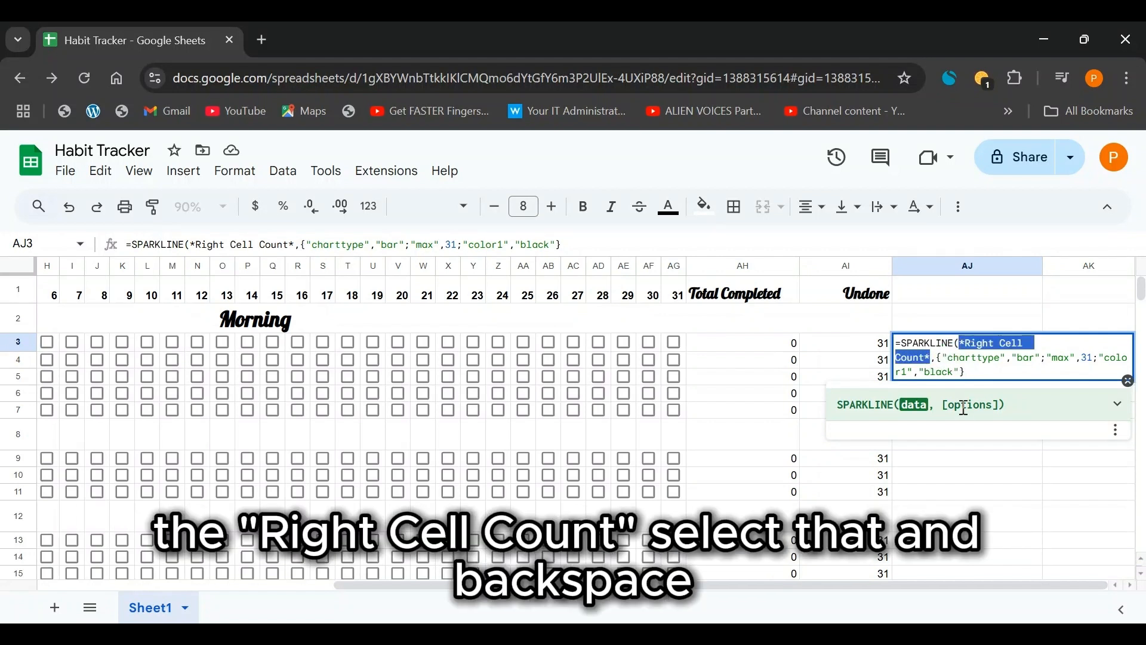
{"action": "key", "text": "BackSpace"}
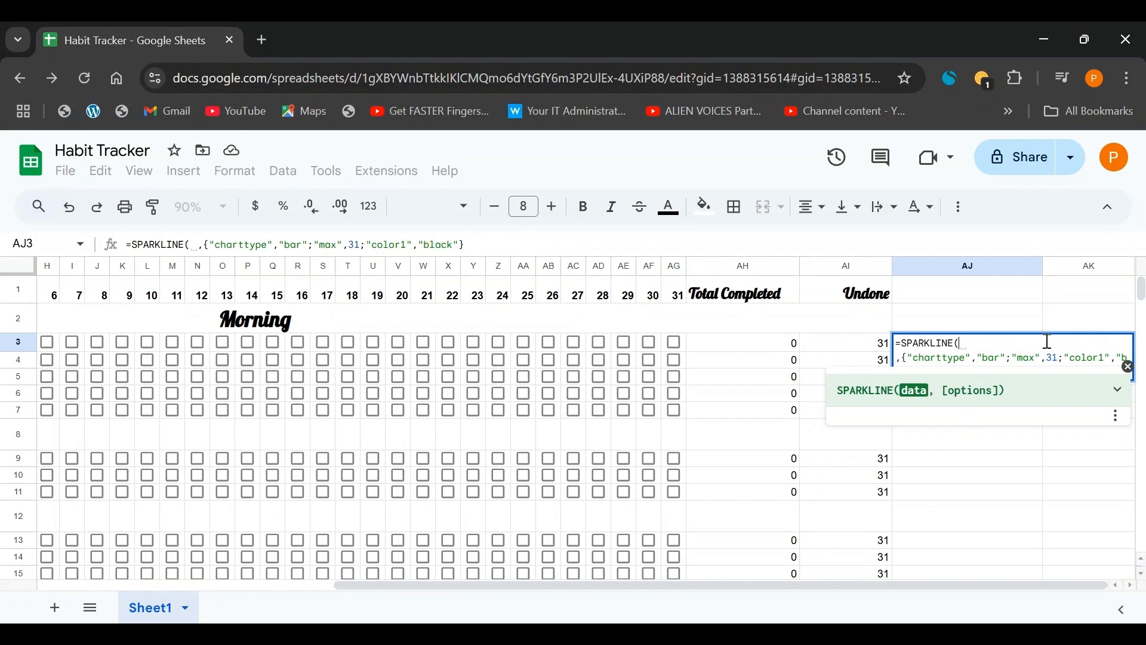
{"action": "left_click", "coordinate": [752, 351]}
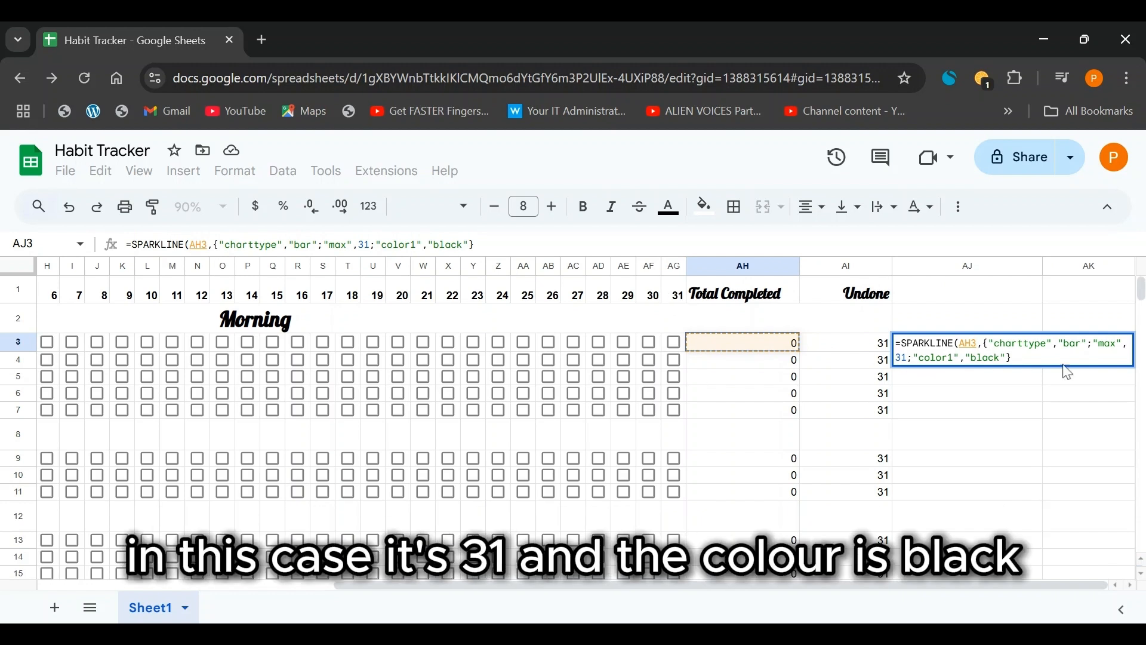
{"action": "left_click", "coordinate": [1040, 360]}
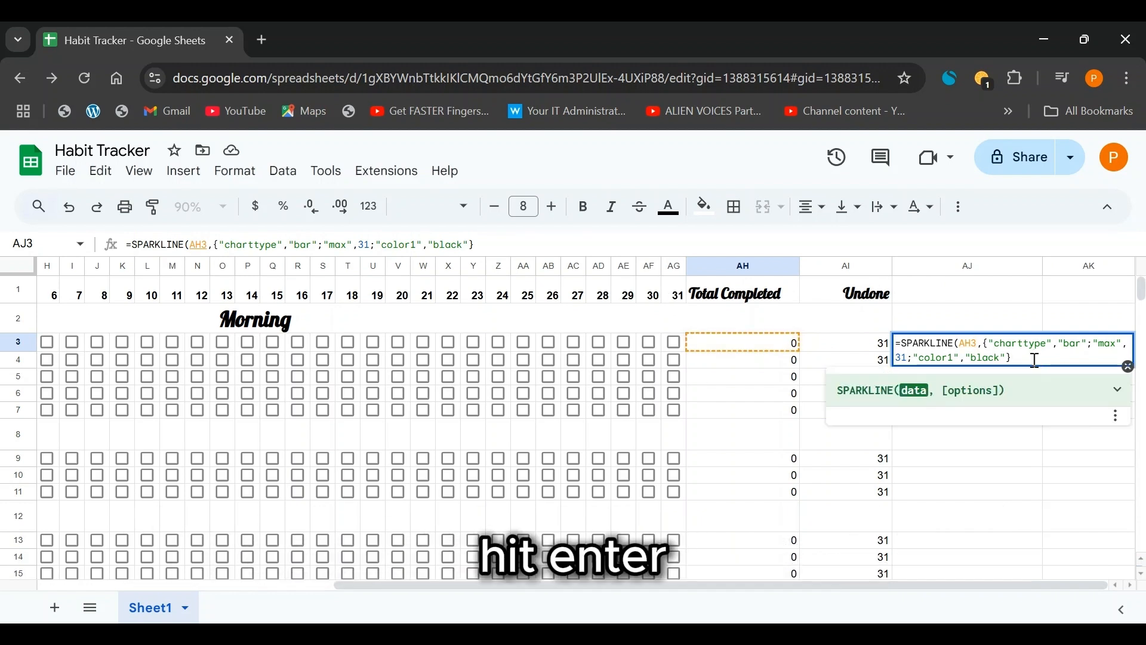
{"action": "key", "text": "Return"}
Step: Test the progress bar by ticking days 28 to 31 in the Drink Water row and unticking them again
{"action": "left_click", "coordinate": [599, 342]}
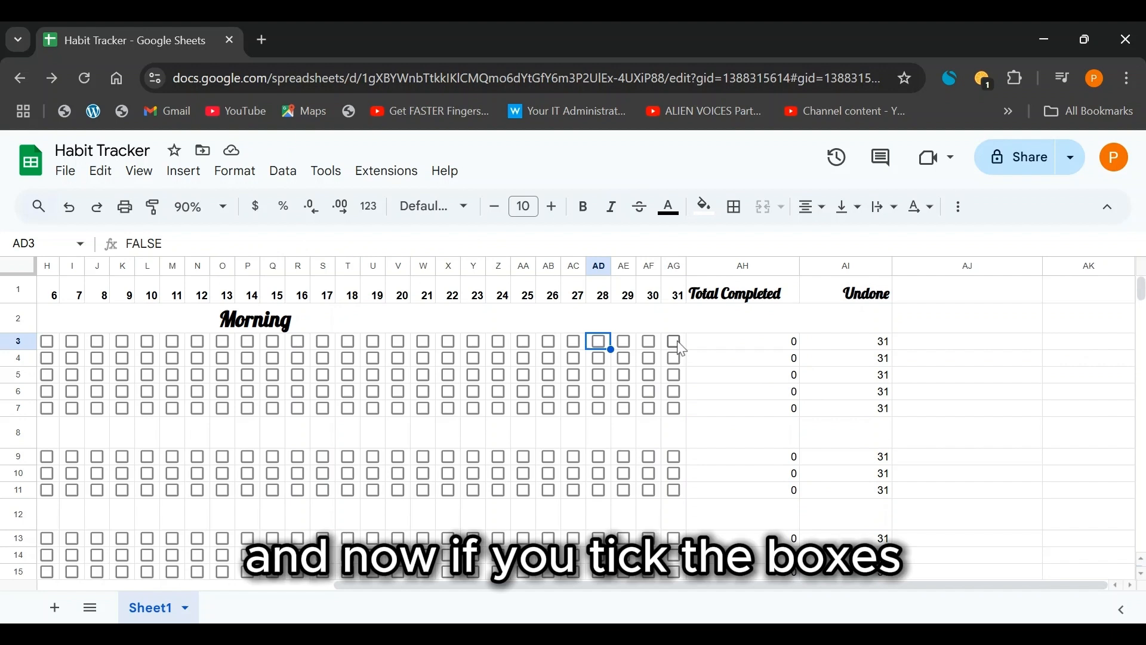
{"action": "left_click", "coordinate": [675, 342]}
{"action": "left_click", "coordinate": [650, 342]}
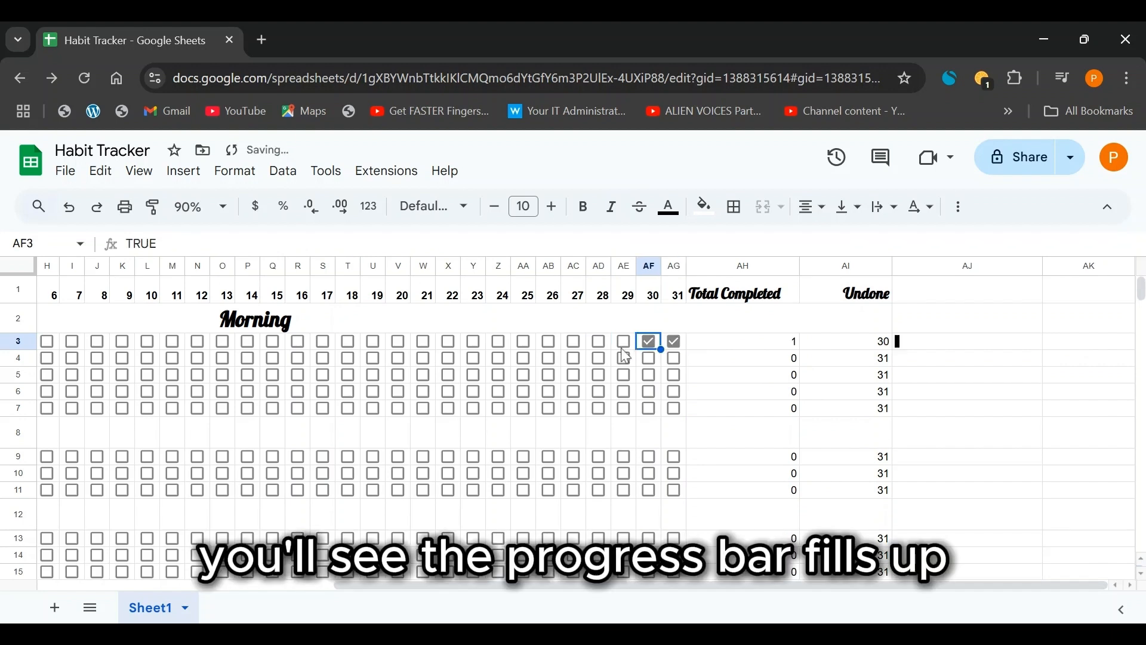
{"action": "left_click", "coordinate": [624, 342]}
{"action": "left_click", "coordinate": [599, 342]}
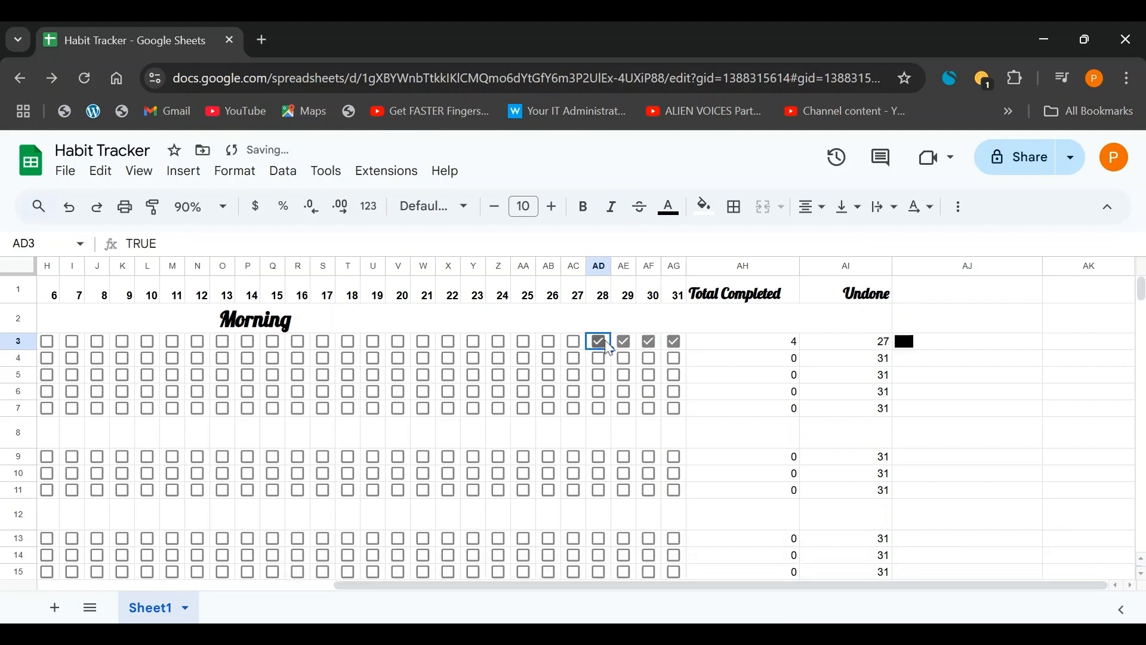
{"action": "left_click", "coordinate": [601, 342]}
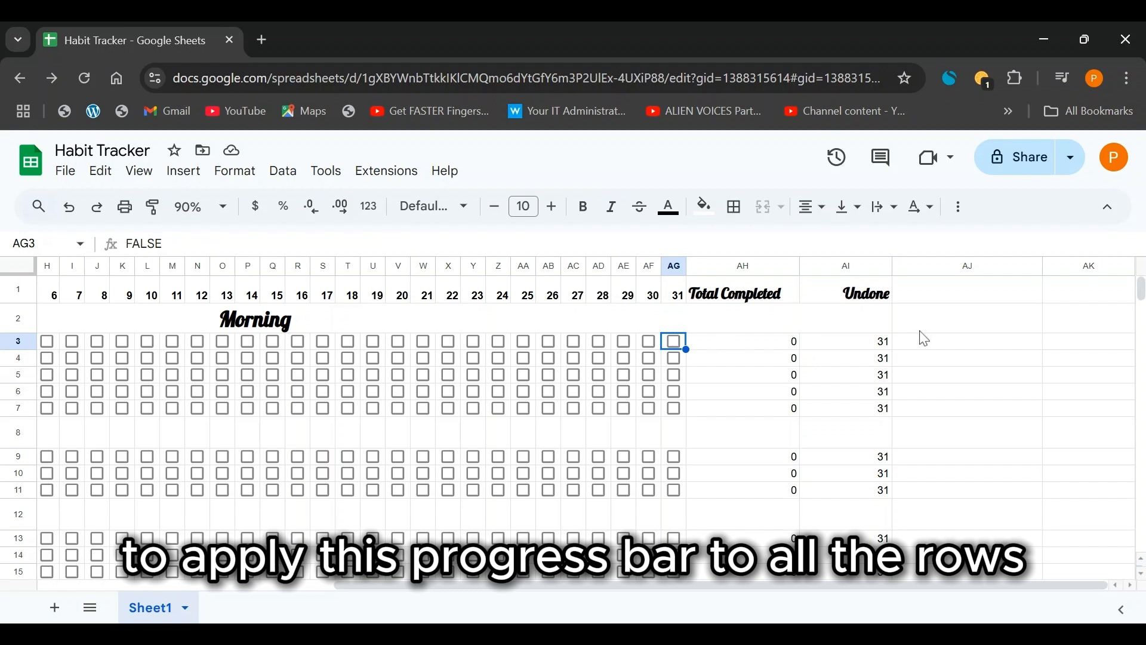
Step: Copy the AJ3 progress bar formula down to AJ19 and clear it from the category rows in AJ12 and AJ8
{"action": "left_click", "coordinate": [948, 345]}
{"action": "left_click_drag", "start_coordinate": [1043, 350], "coordinate": [1036, 510]}
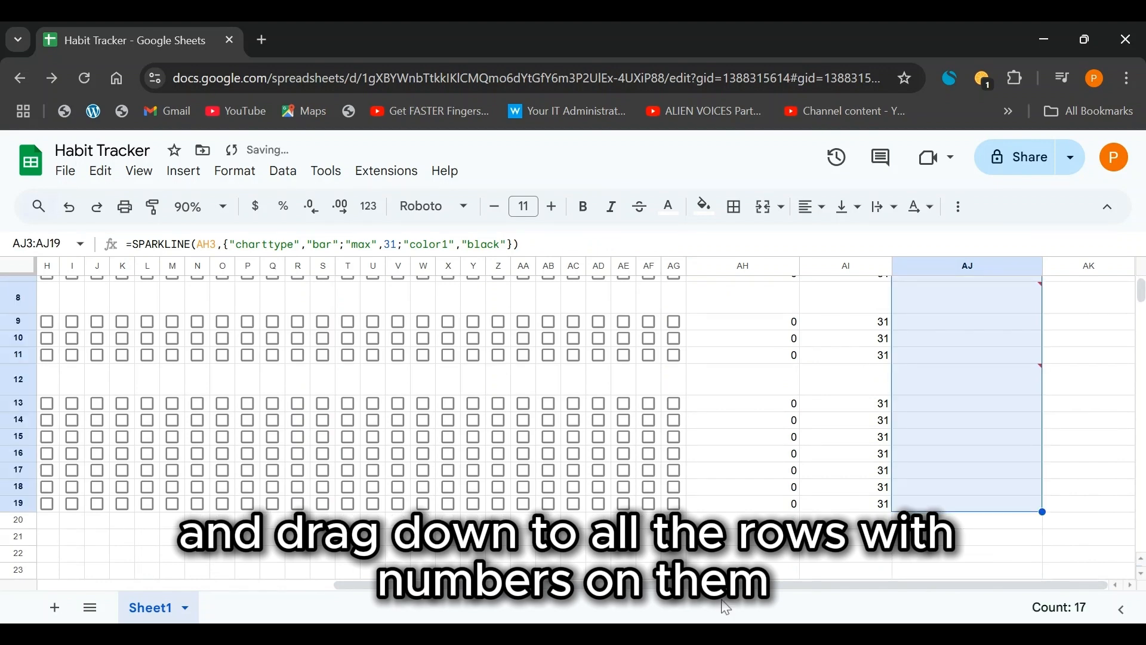
{"action": "left_click", "coordinate": [942, 388]}
{"action": "double_click", "coordinate": [942, 388]}
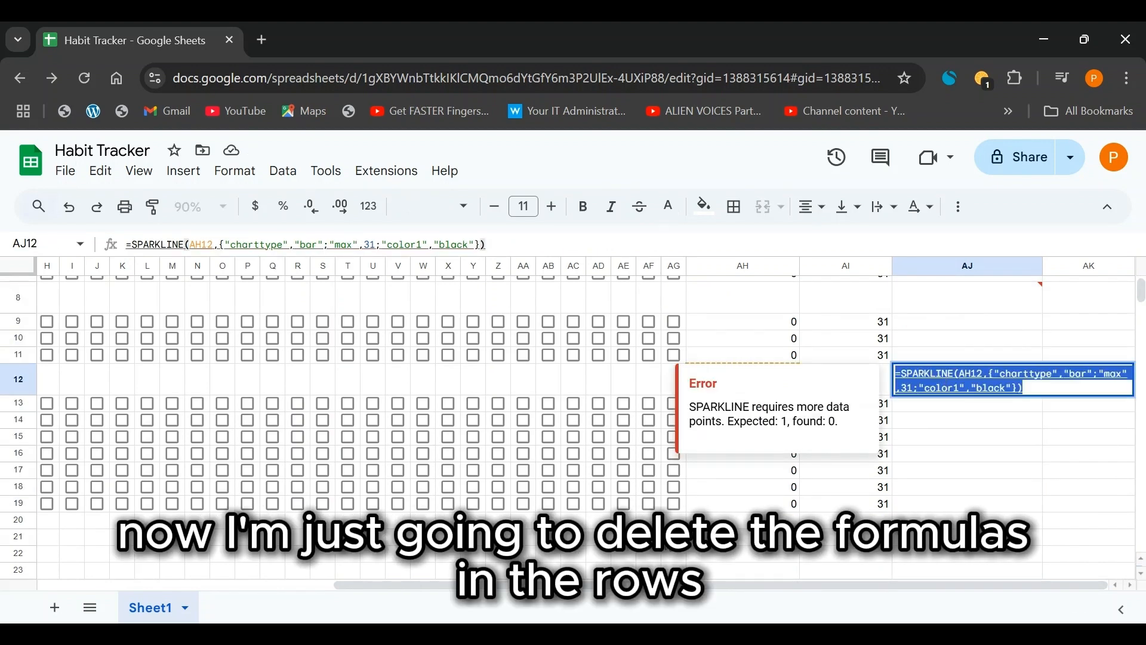
{"action": "key", "text": "ctrl+a"}
{"action": "key", "text": "BackSpace"}
{"action": "scroll", "coordinate": [955, 478], "scroll_direction": "up", "scroll_amount": 3}
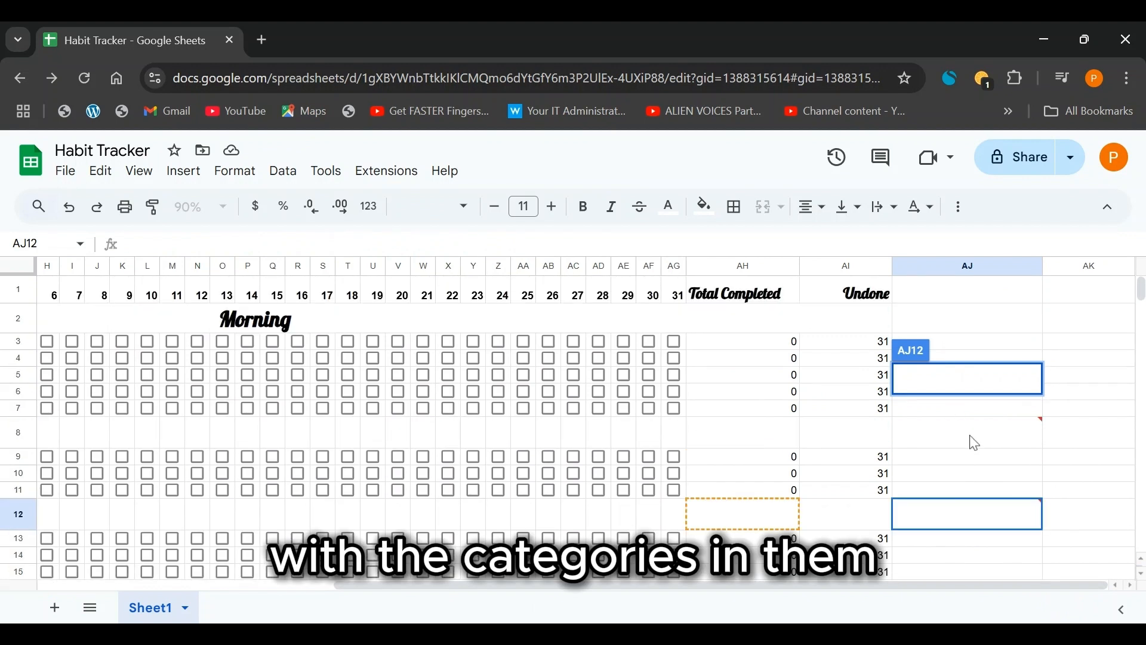
{"action": "double_click", "coordinate": [970, 435]}
{"action": "key", "text": "Escape"}
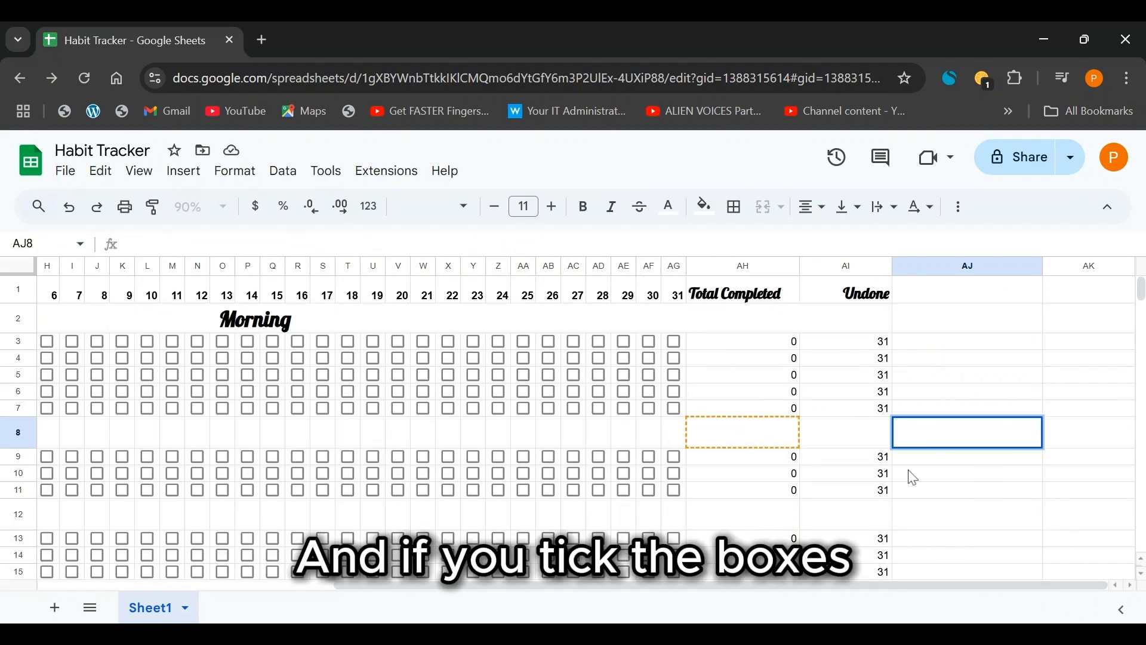
Step: Test the copied progress bars by ticking day checkboxes in the three Noon habit rows and unticking them again
{"action": "left_click", "coordinate": [600, 457]}
{"action": "left_click", "coordinate": [599, 473]}
{"action": "left_click", "coordinate": [599, 490]}
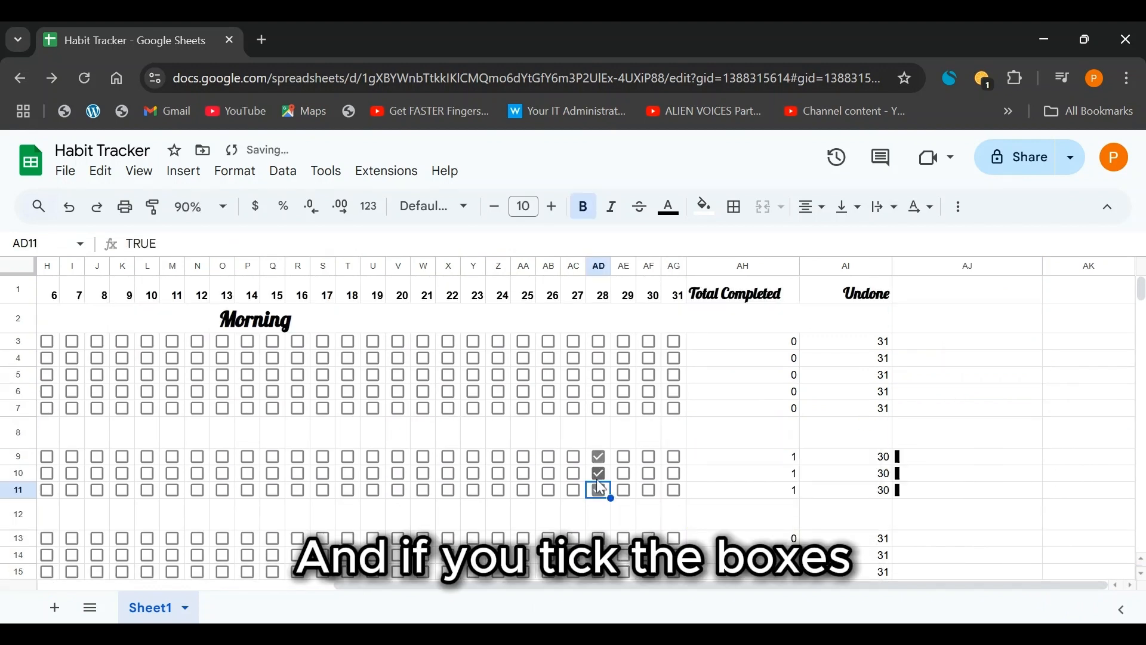
{"action": "left_click", "coordinate": [600, 474]}
{"action": "left_click", "coordinate": [624, 473]}
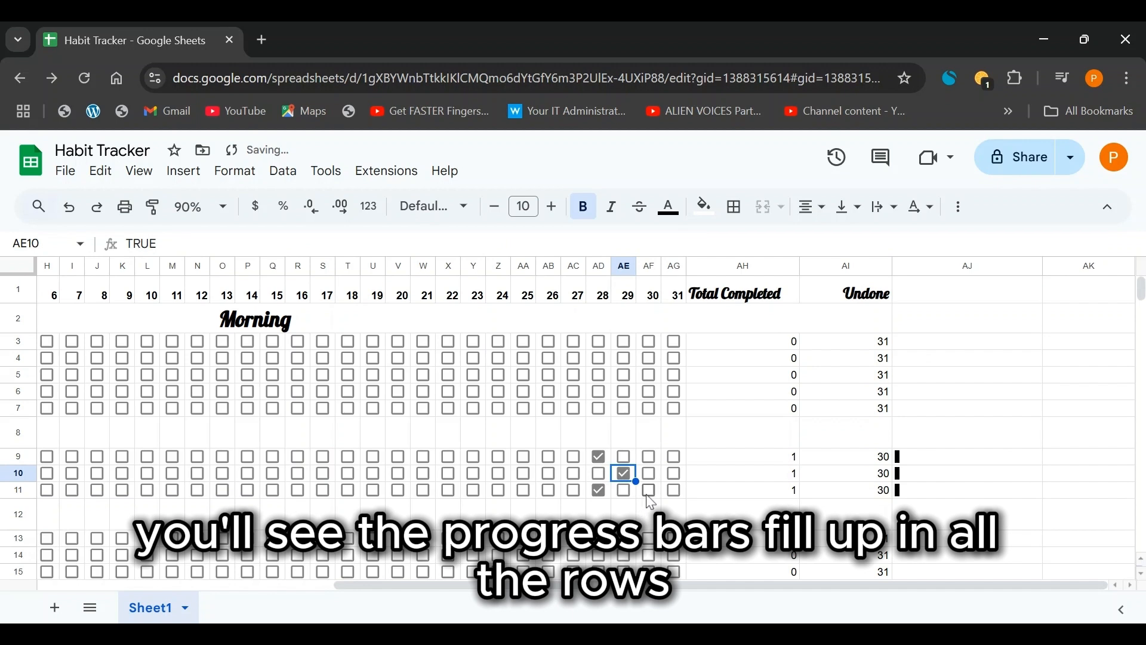
{"action": "left_click", "coordinate": [649, 490]}
{"action": "left_click", "coordinate": [599, 490]}
{"action": "left_click", "coordinate": [624, 473]}
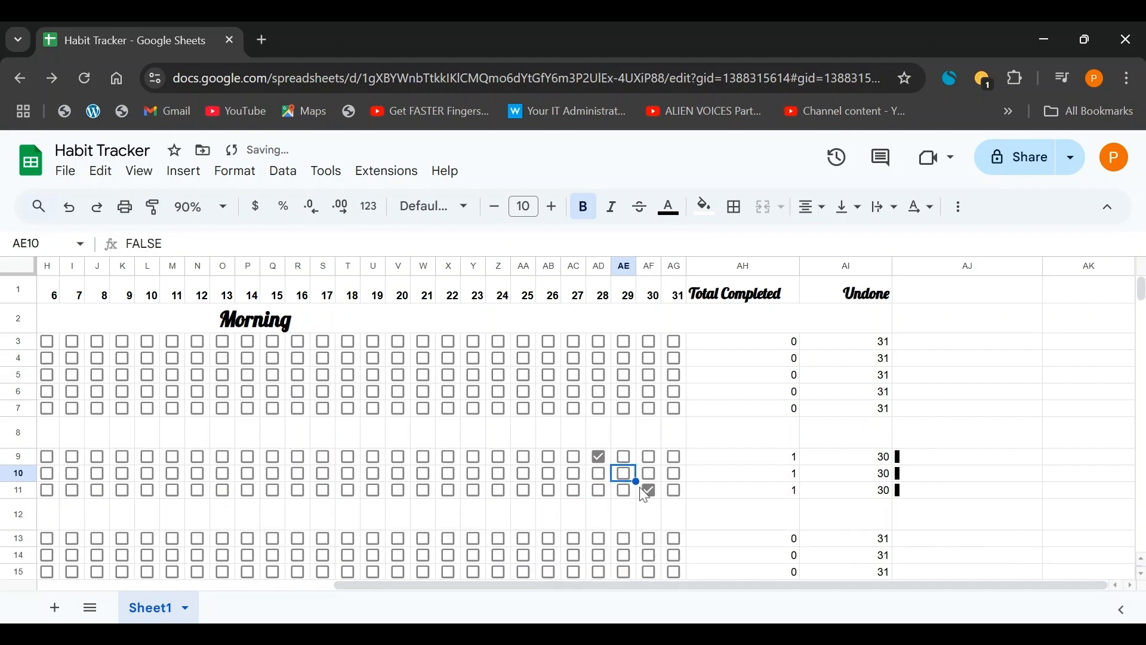
{"action": "left_click", "coordinate": [650, 490]}
{"action": "left_click", "coordinate": [600, 457]}
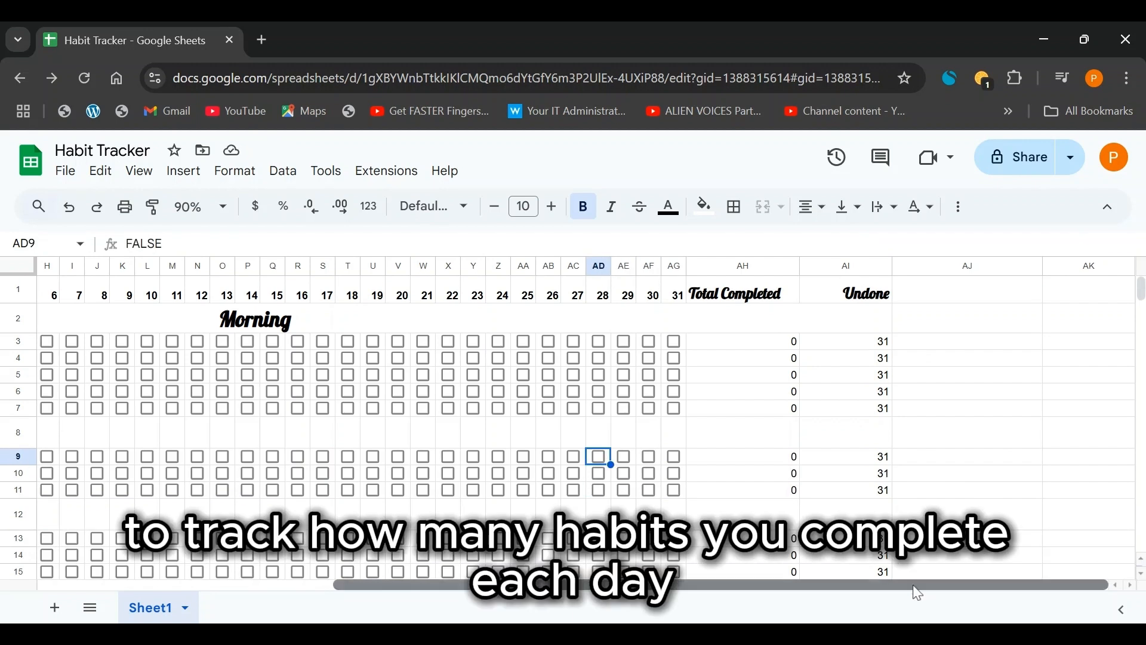
Step: Enter =COUNTIF(C3:C19, true) in C21 below the day 1 checkboxes and copy it across to AG21
{"action": "left_click_drag", "start_coordinate": [919, 595], "coordinate": [225, 597]}
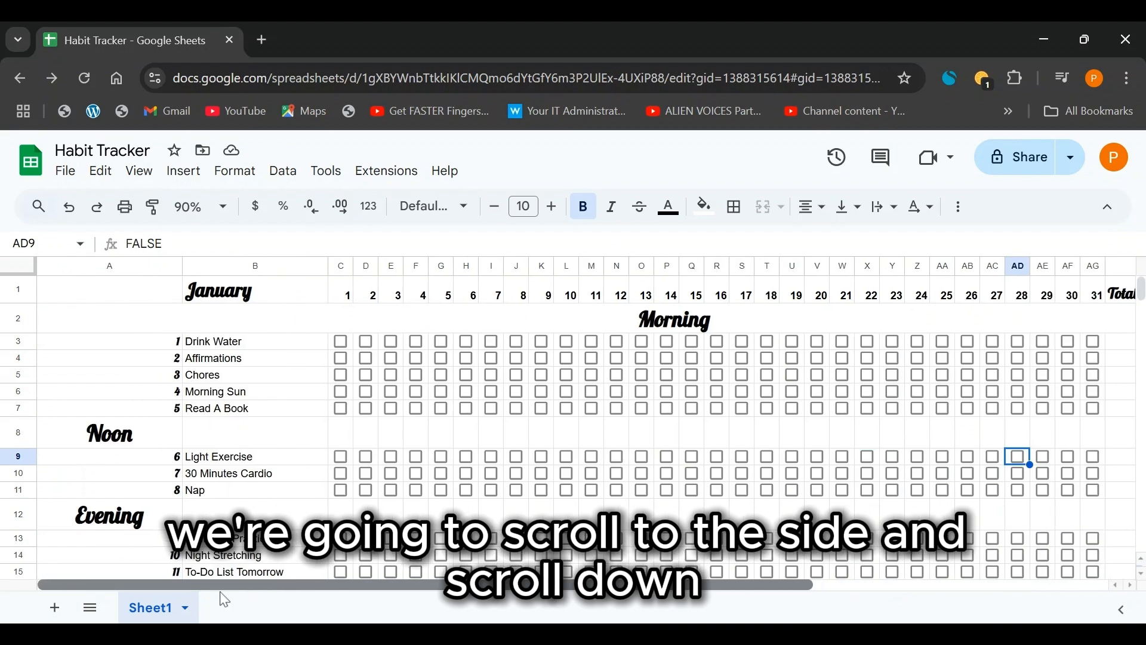
{"action": "scroll", "coordinate": [272, 447], "scroll_direction": "down", "scroll_amount": 5}
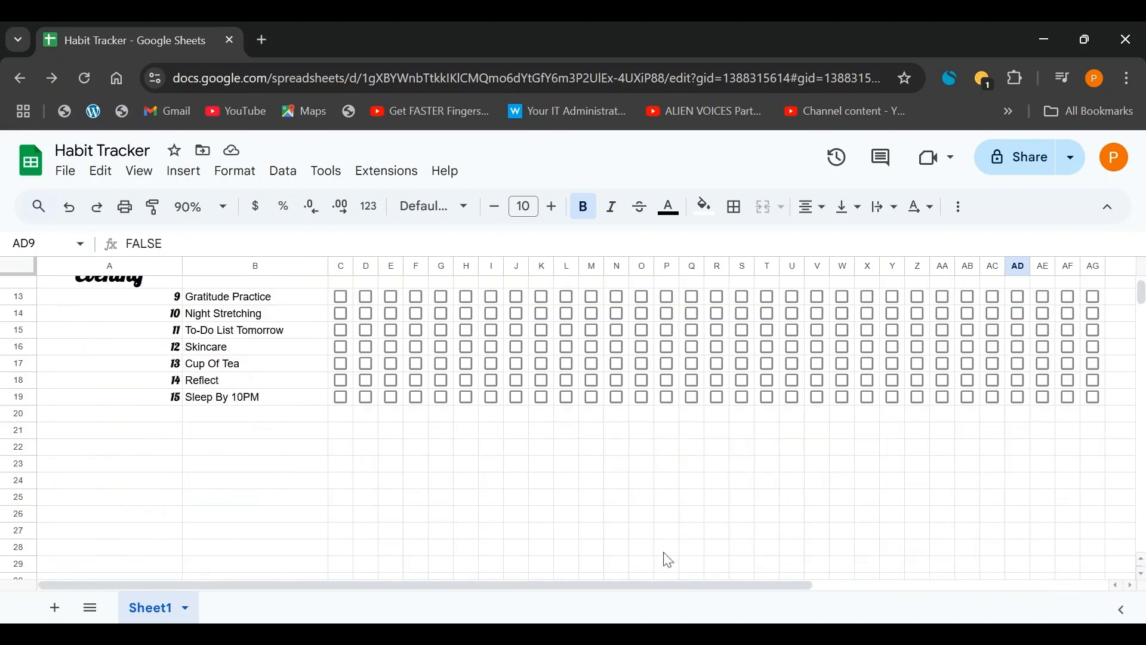
{"action": "scroll", "coordinate": [350, 512], "scroll_direction": "up", "scroll_amount": 2}
{"action": "left_click", "coordinate": [322, 511]}
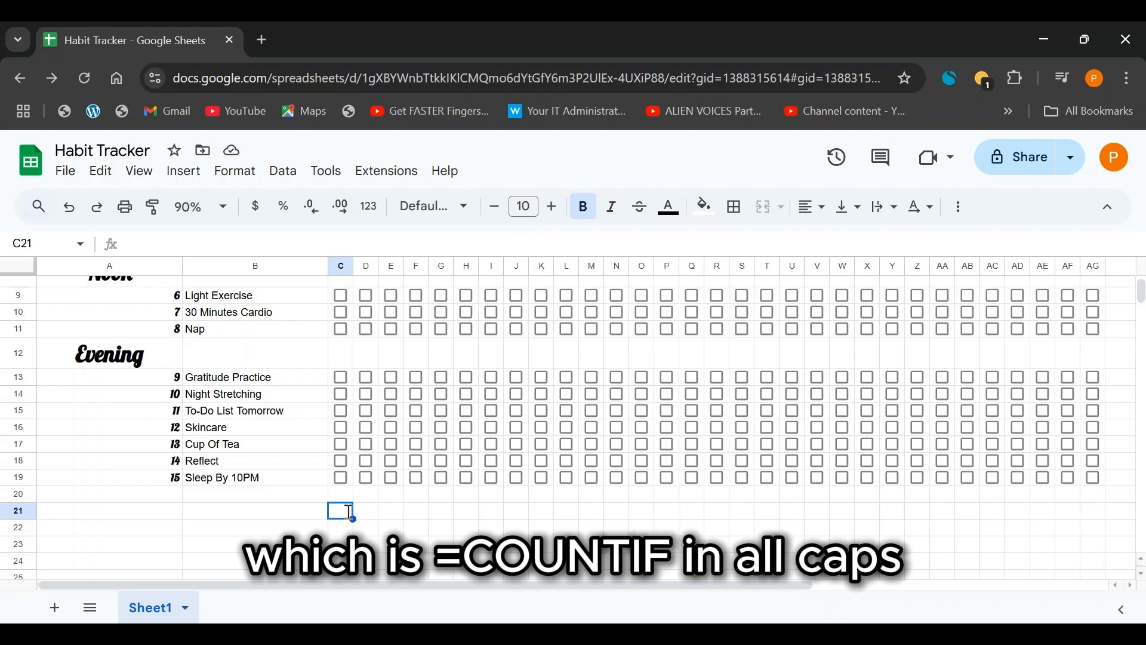
{"action": "type", "text": "=COUN"}
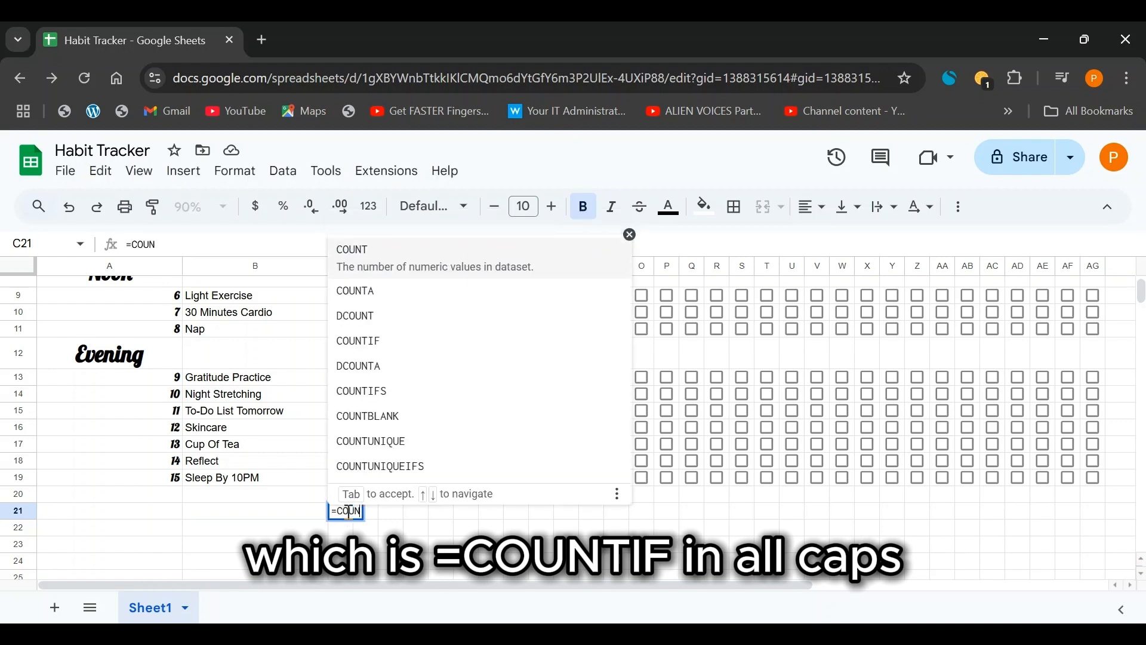
{"action": "type", "text": "TIF"}
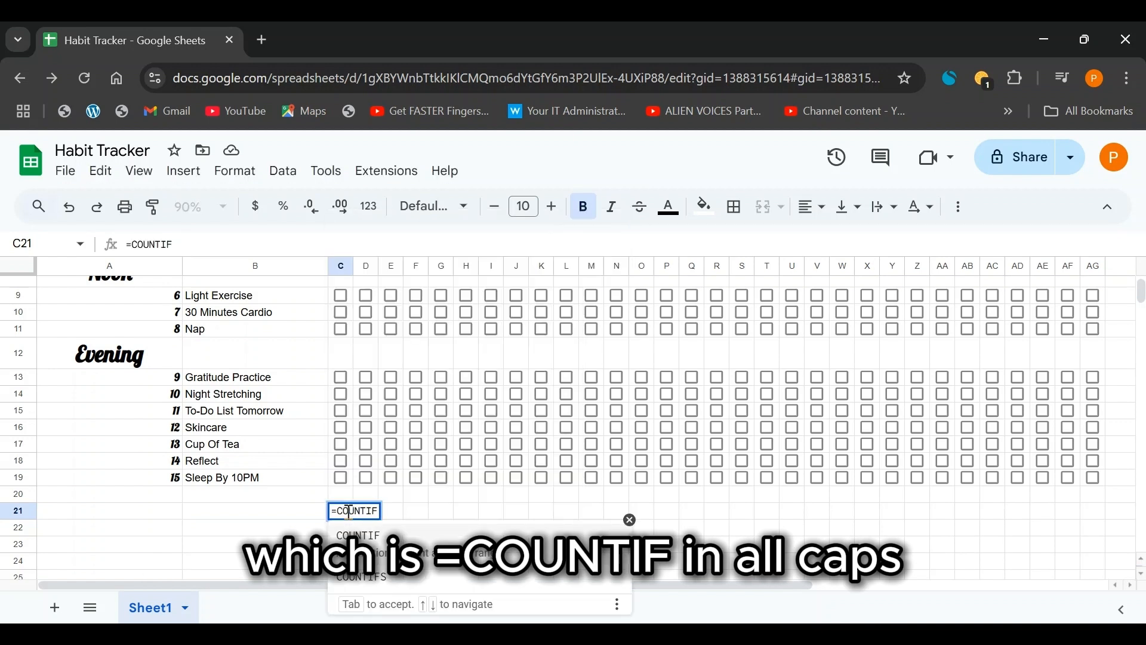
{"action": "type", "text": "("}
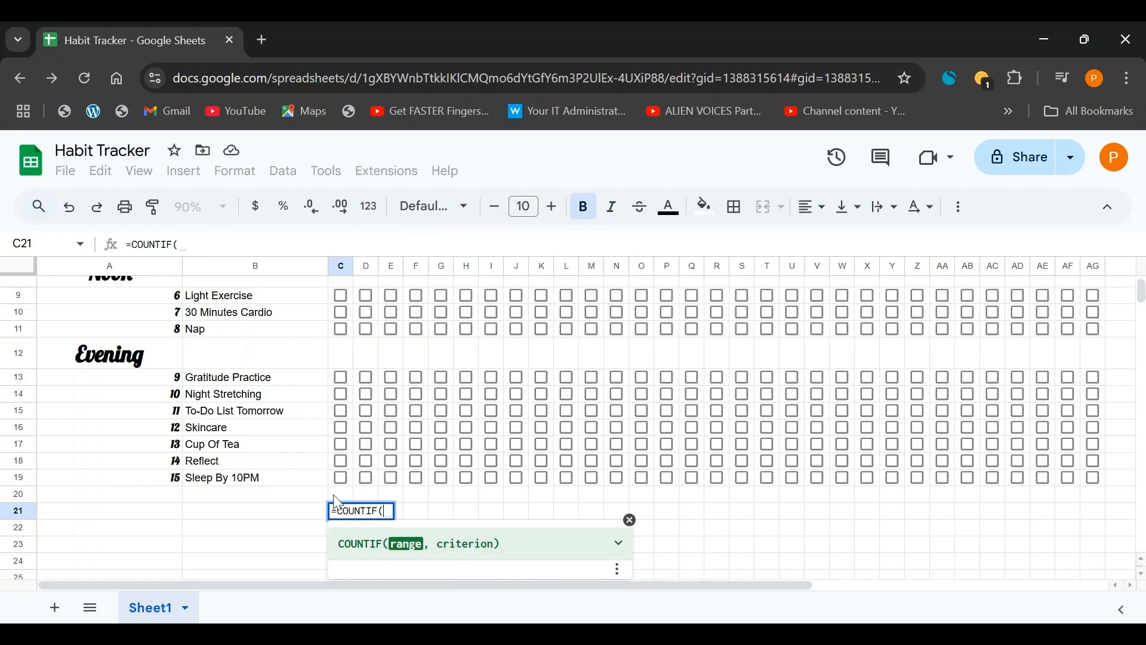
{"action": "left_click_drag", "start_coordinate": [349, 477], "coordinate": [339, 320]}
{"action": "type", "text": ","}
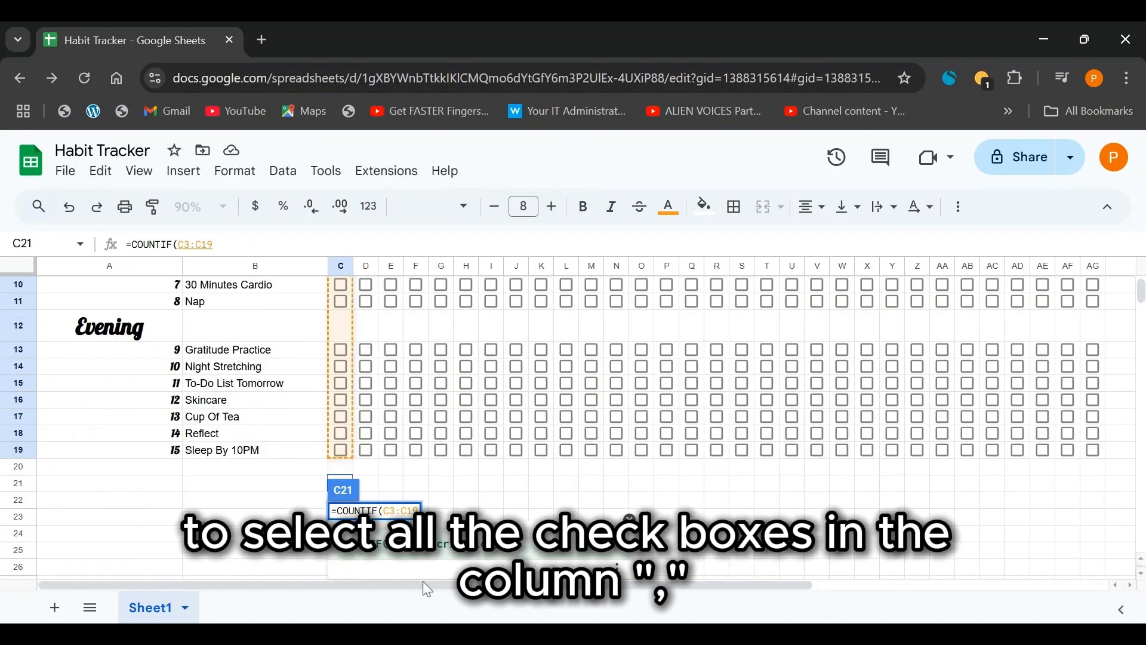
{"action": "type", "text": " t"}
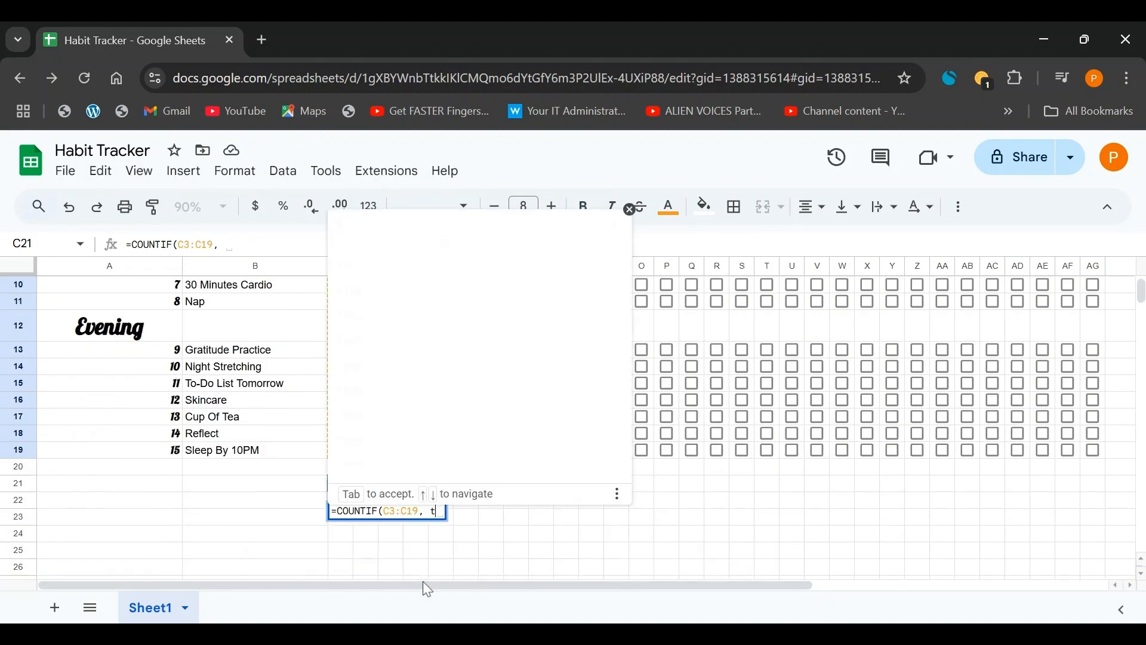
{"action": "type", "text": "rue)"}
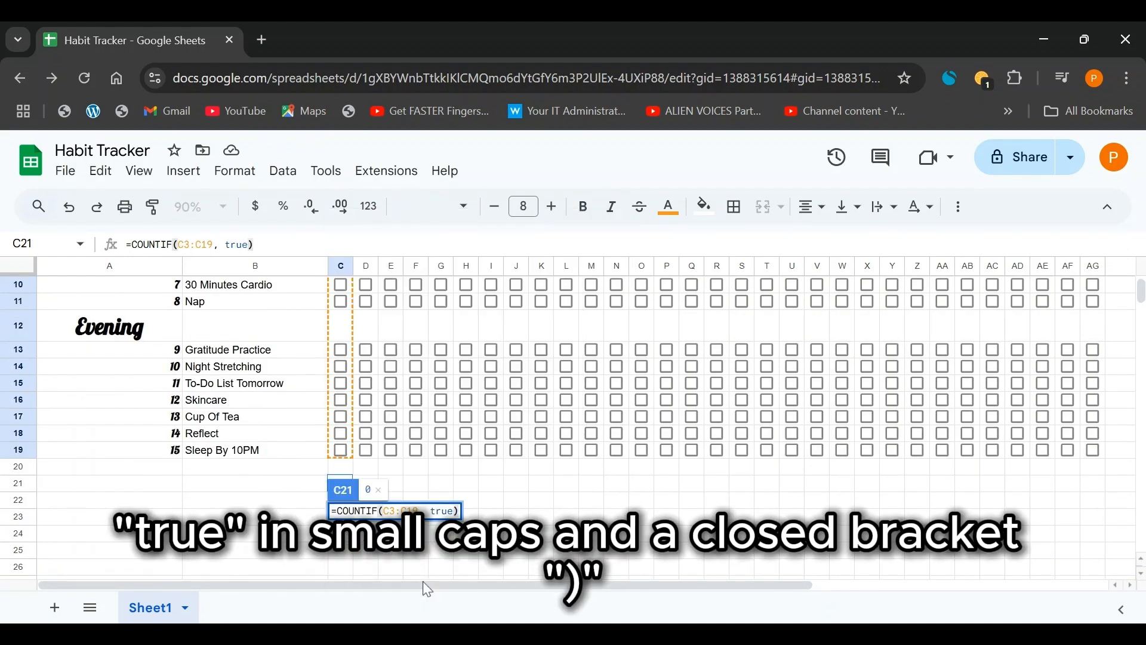
{"action": "key", "text": "Return"}
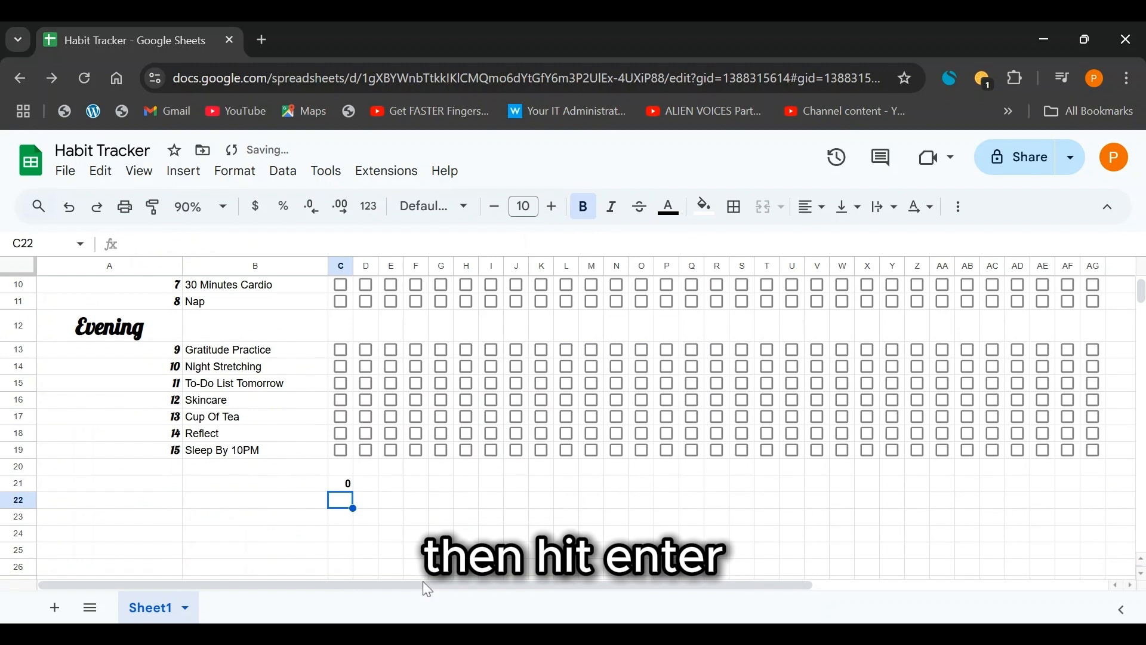
{"action": "key", "text": "Up"}
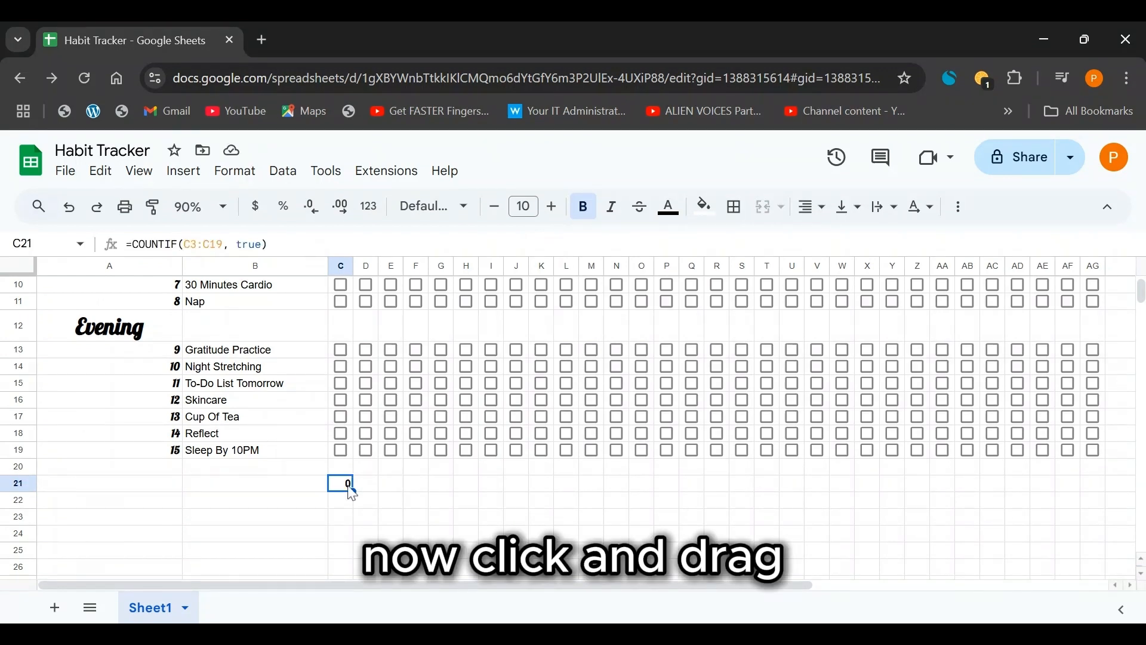
{"action": "left_click_drag", "start_coordinate": [353, 491], "coordinate": [1092, 480]}
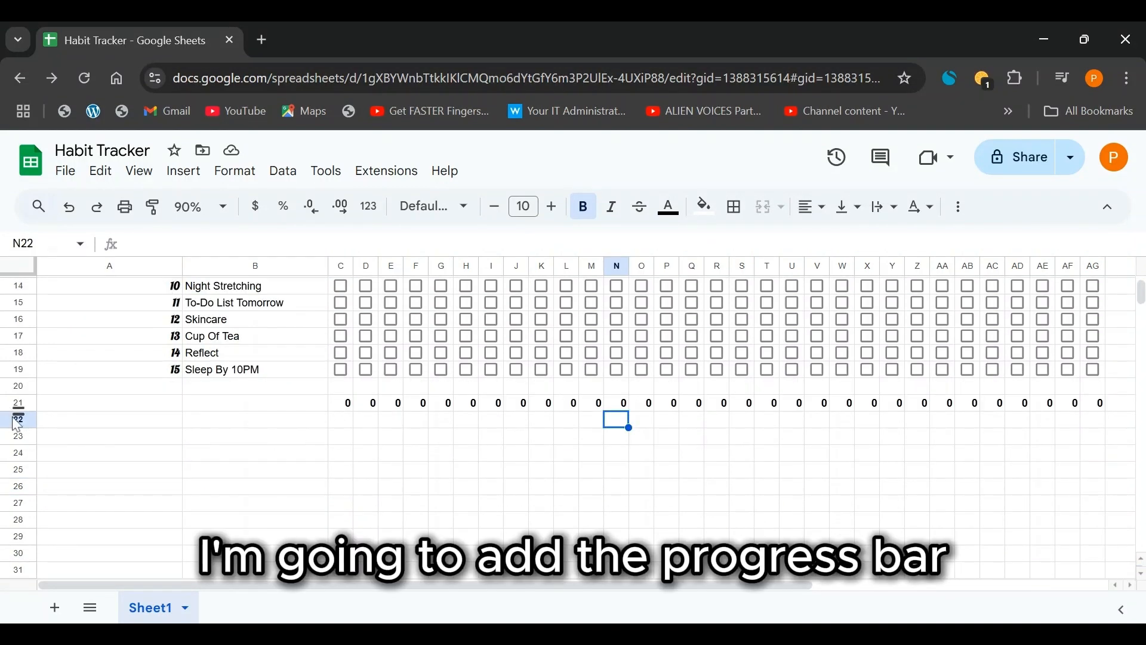
Step: Make row 22 much taller and paste the column SPARKLINE formula into C22, replacing its "*Bottom Cell Count*" placeholder with C21
{"action": "left_click_drag", "start_coordinate": [18, 427], "coordinate": [30, 514]}
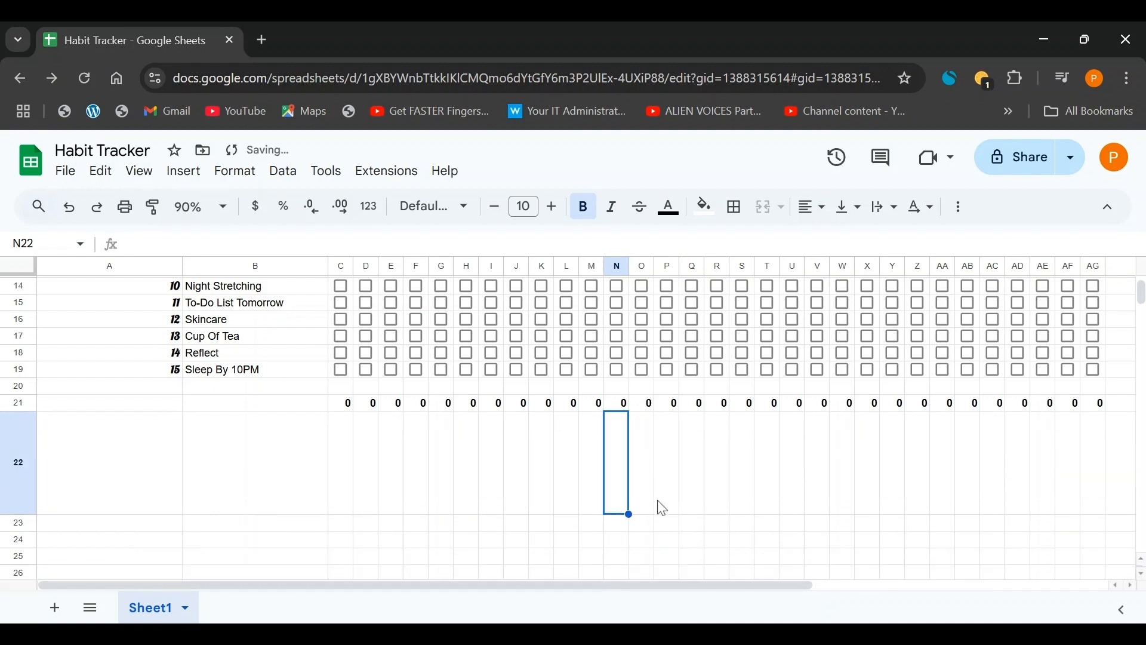
{"action": "left_click", "coordinate": [338, 498]}
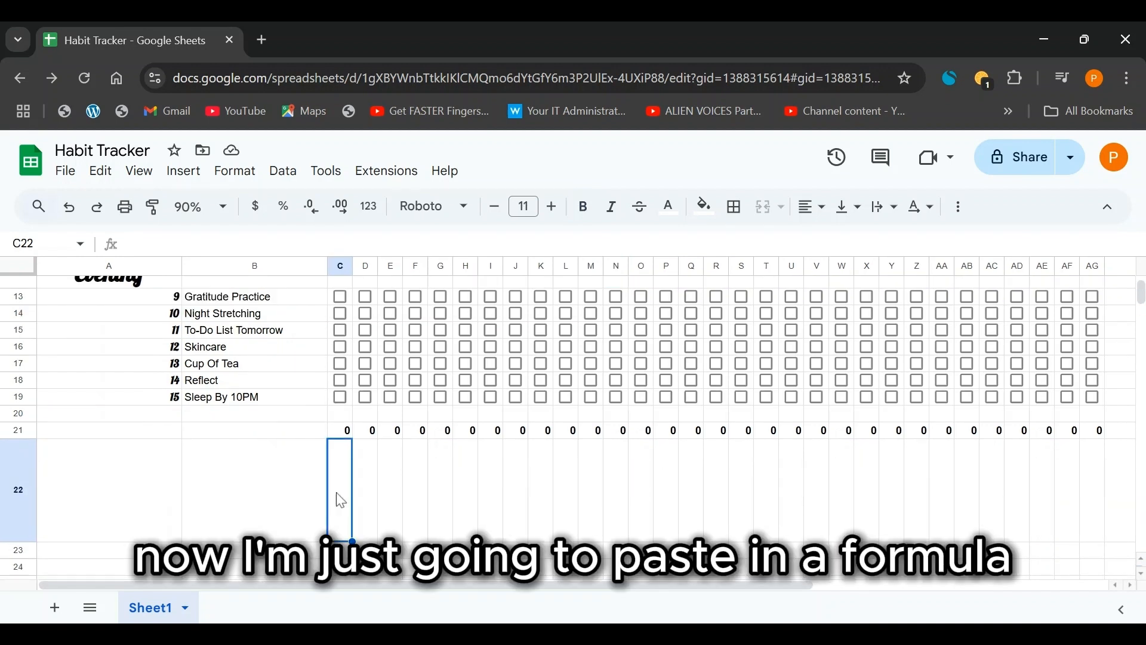
{"action": "type", "text": "=SPARKLINE(*Bottom Cell Count*,{\"charttype\",\"column\";\"ymax\",10;\"ymin\",0;\"color\",\"black\"})"}
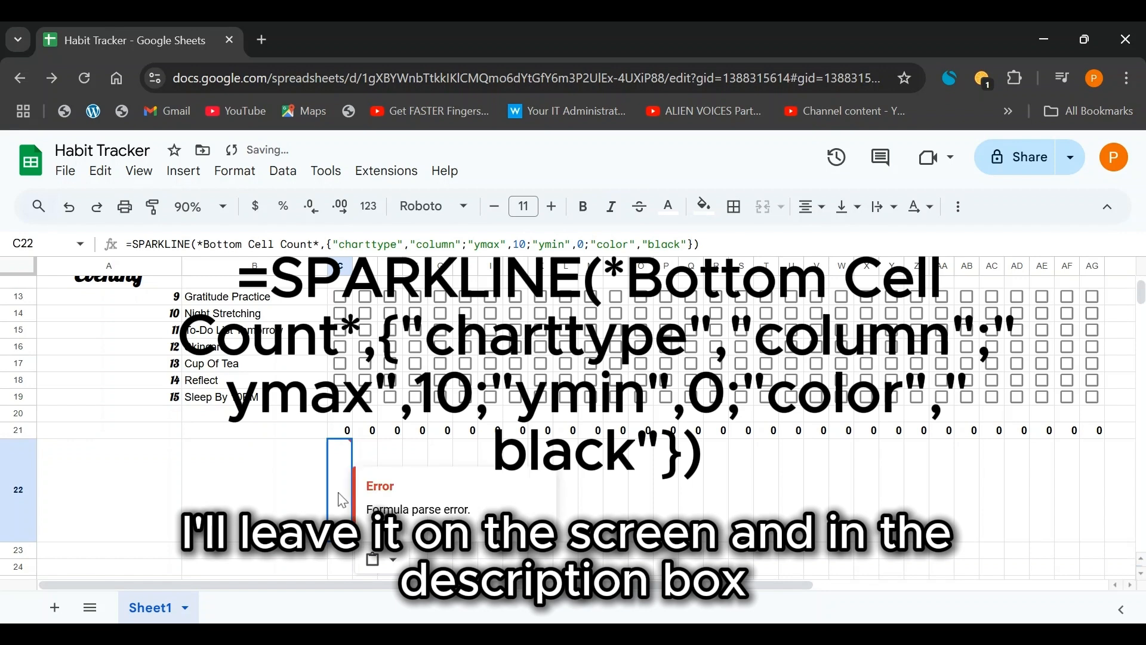
{"action": "double_click", "coordinate": [342, 500]}
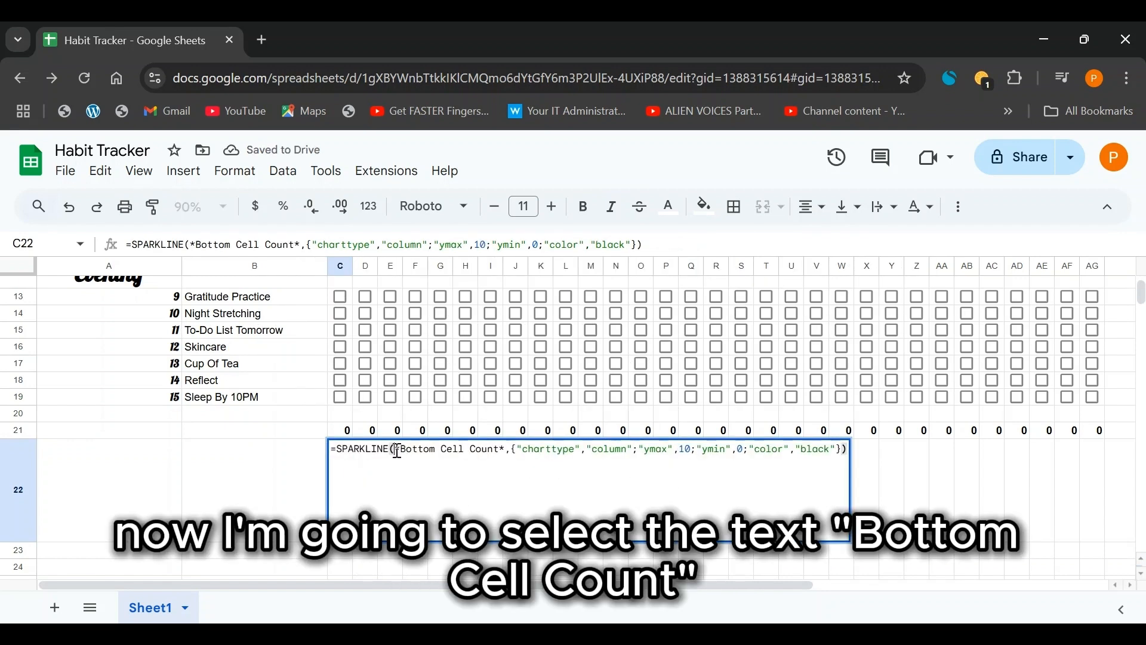
{"action": "left_click_drag", "start_coordinate": [398, 450], "coordinate": [505, 450]}
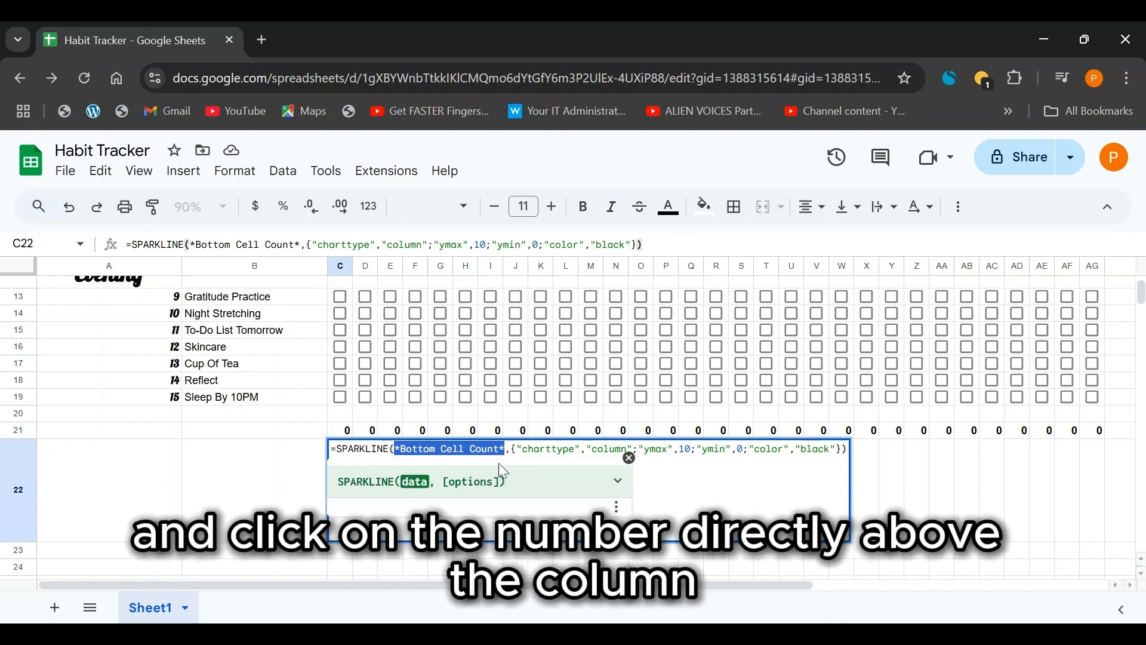
{"action": "key", "text": "BackSpace"}
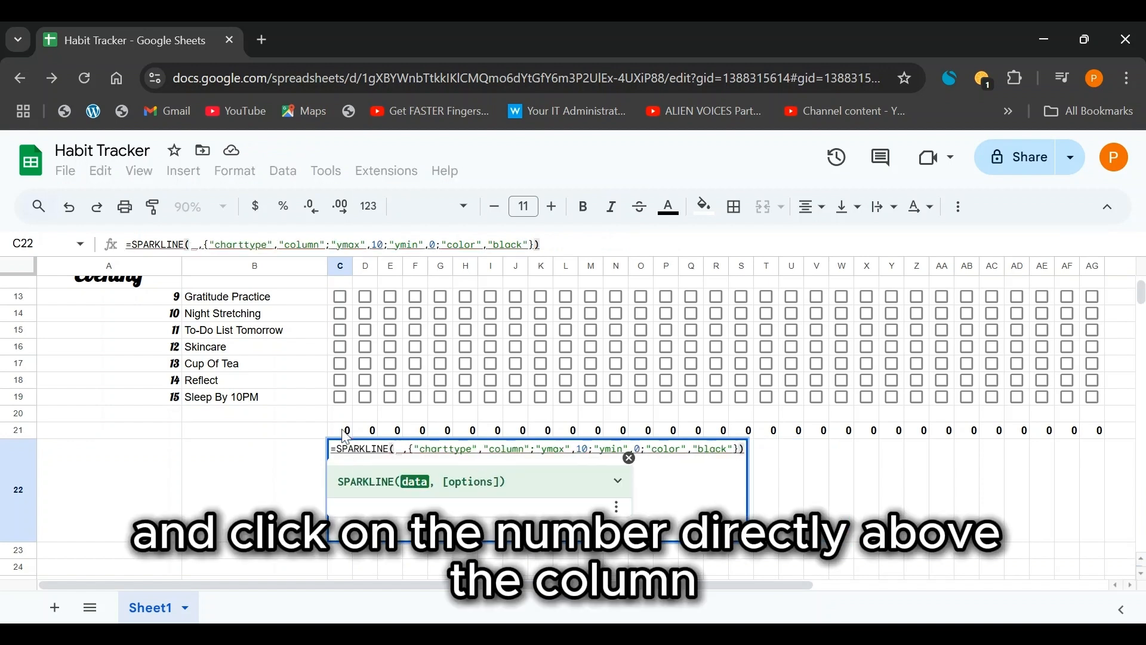
{"action": "left_click", "coordinate": [343, 431]}
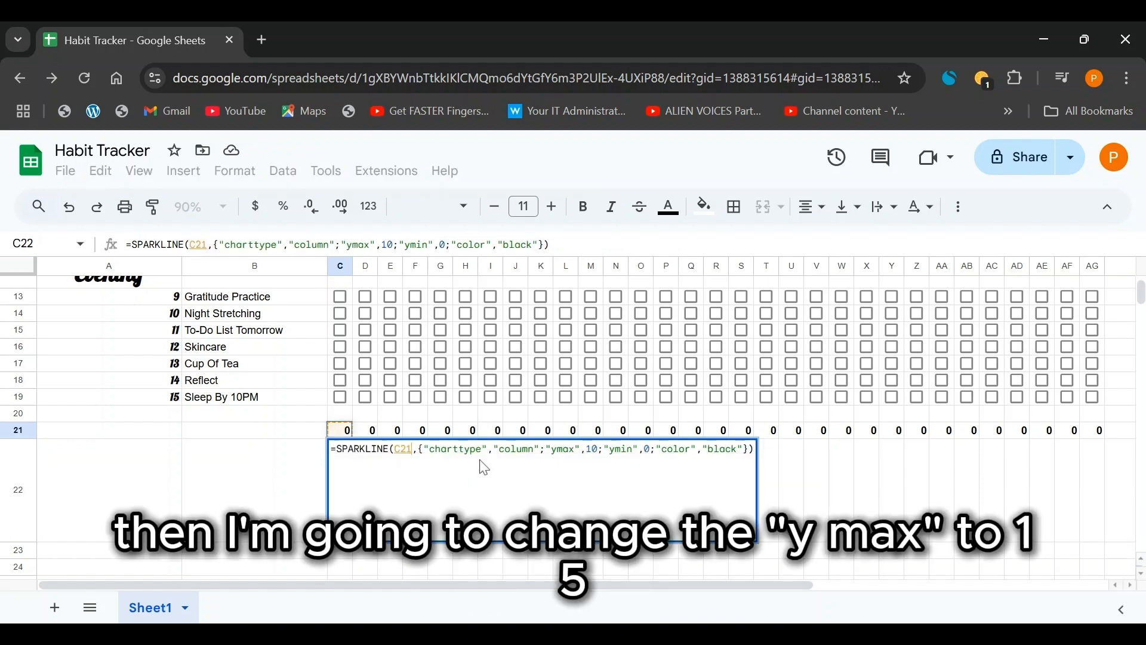
Step: Set ymax to 15 in the C22 SPARKLINE formula
{"action": "left_click", "coordinate": [600, 451]}
{"action": "key", "text": "BackSpace"}
{"action": "type", "text": "5"}
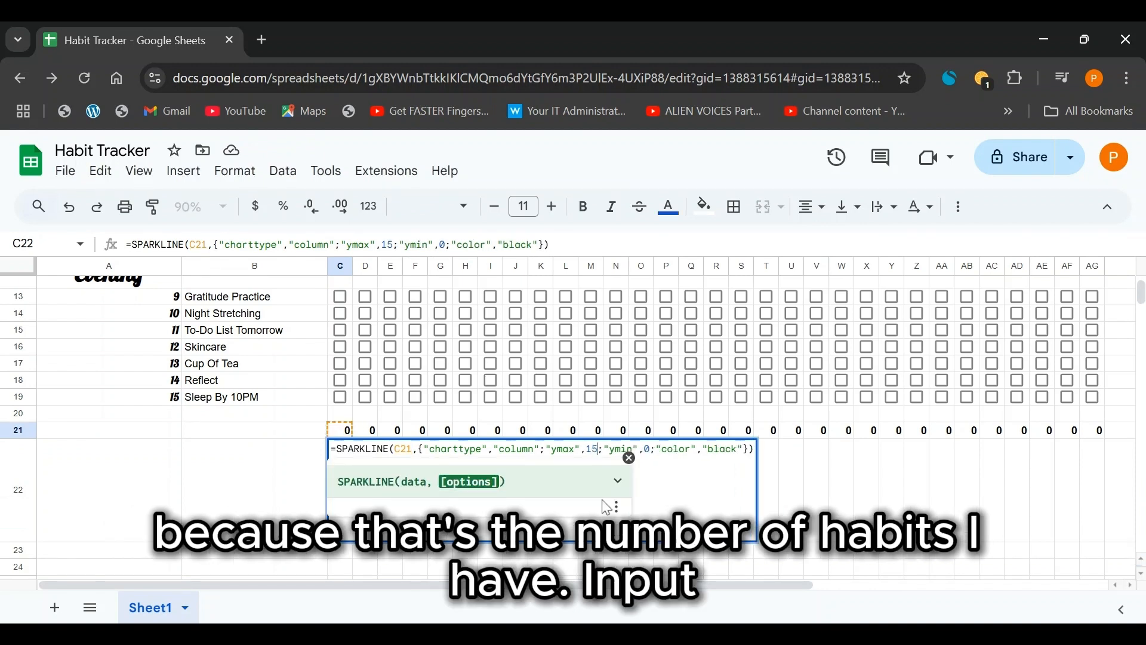
{"action": "left_click", "coordinate": [758, 467]}
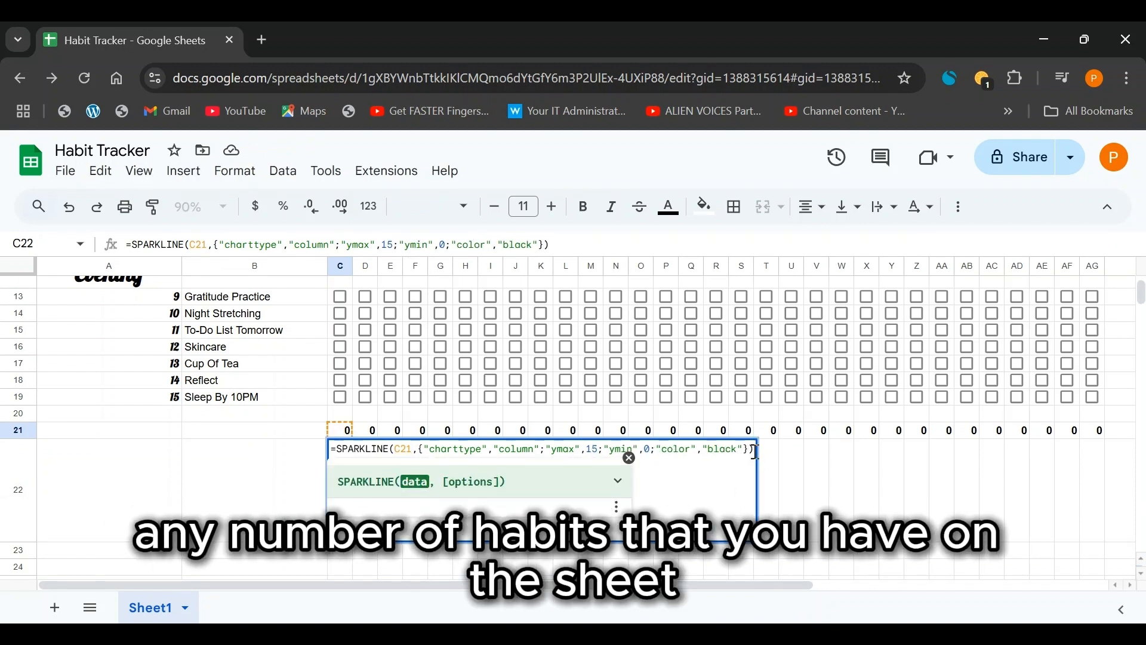
{"action": "key", "text": "Return"}
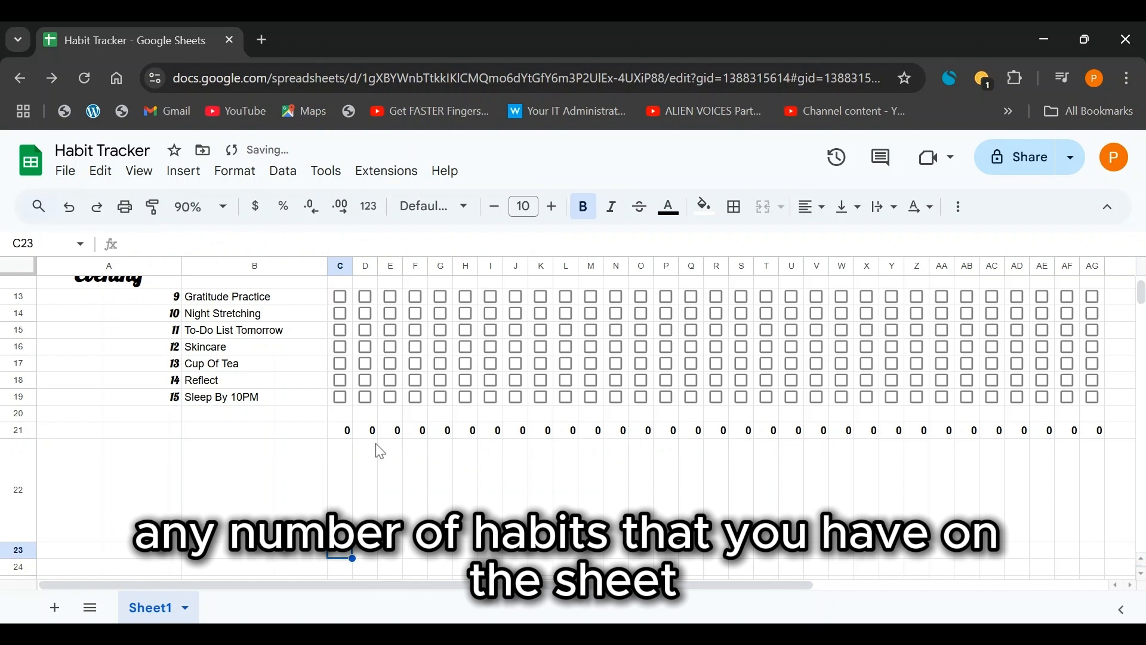
Step: Test the C22 progress bar by ticking day 1 for the six Evening habits from Night Stretching to Sleep By 10PM
{"action": "left_click", "coordinate": [340, 397]}
{"action": "left_click", "coordinate": [340, 380]}
{"action": "left_click", "coordinate": [340, 364]}
{"action": "left_click", "coordinate": [340, 347]}
{"action": "left_click", "coordinate": [340, 330]}
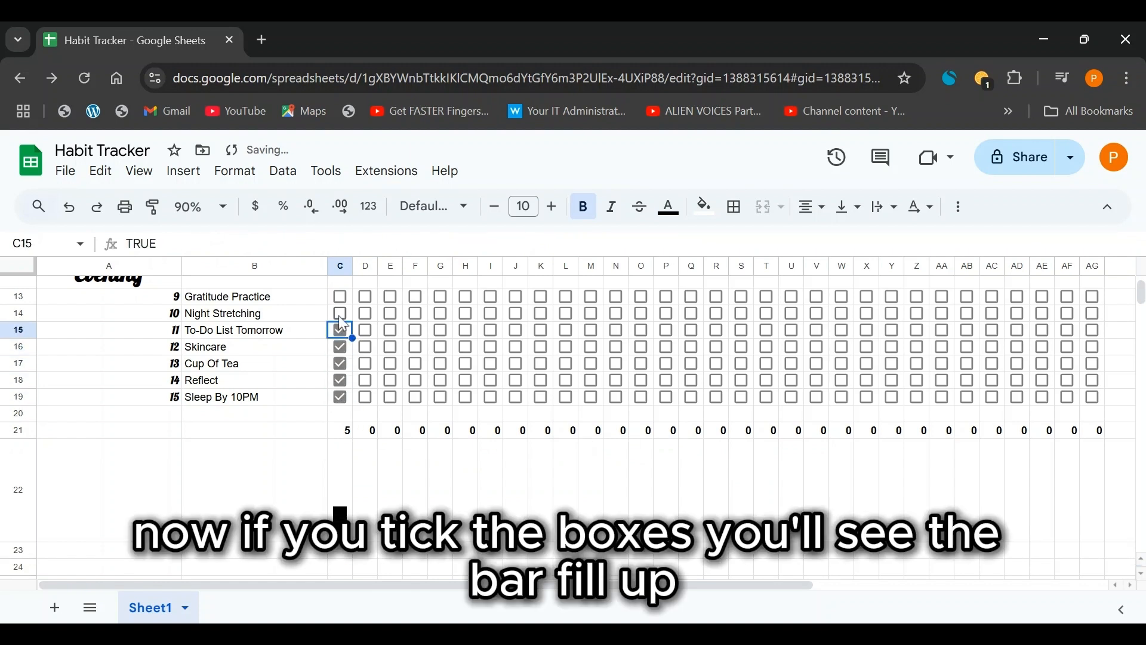
{"action": "left_click", "coordinate": [341, 314]}
{"action": "left_click", "coordinate": [375, 401]}
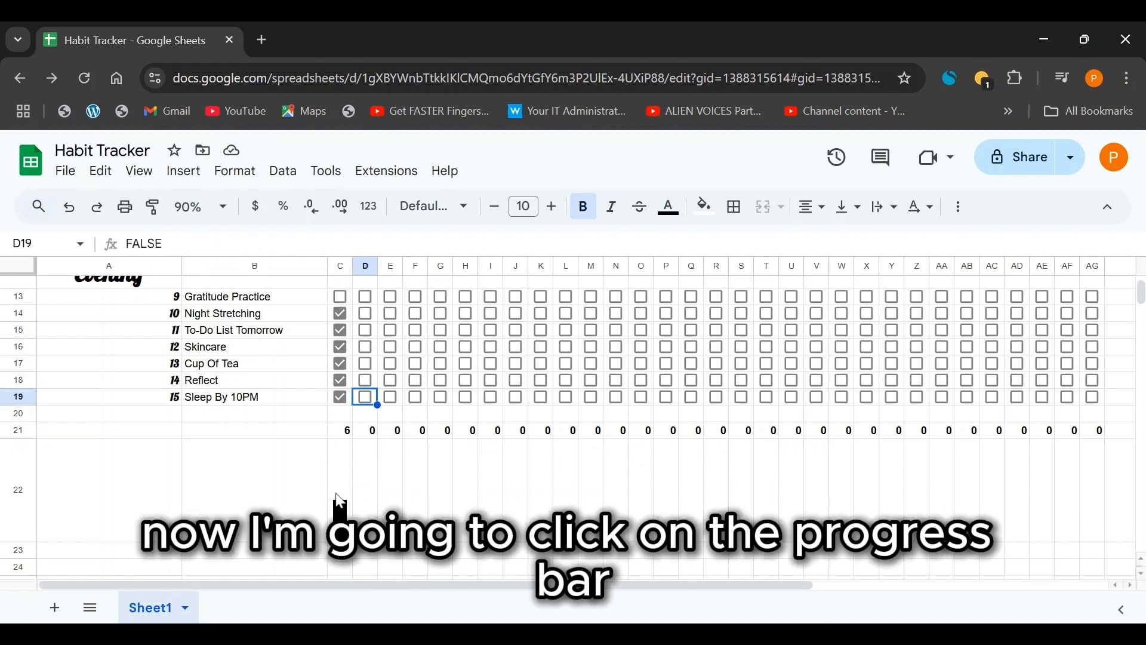
Step: Copy the C22 progress bar across to AG22 and test it by ticking and unticking a few day 2 and day 7 boxes
{"action": "left_click", "coordinate": [337, 502]}
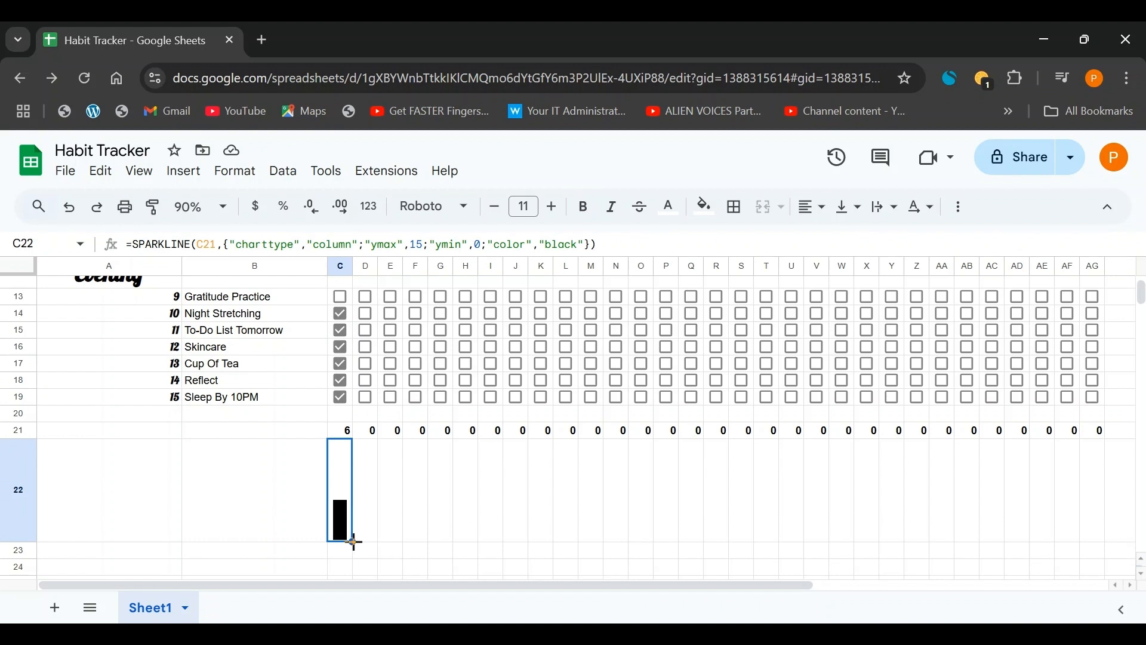
{"action": "left_click_drag", "start_coordinate": [353, 541], "coordinate": [1093, 540]}
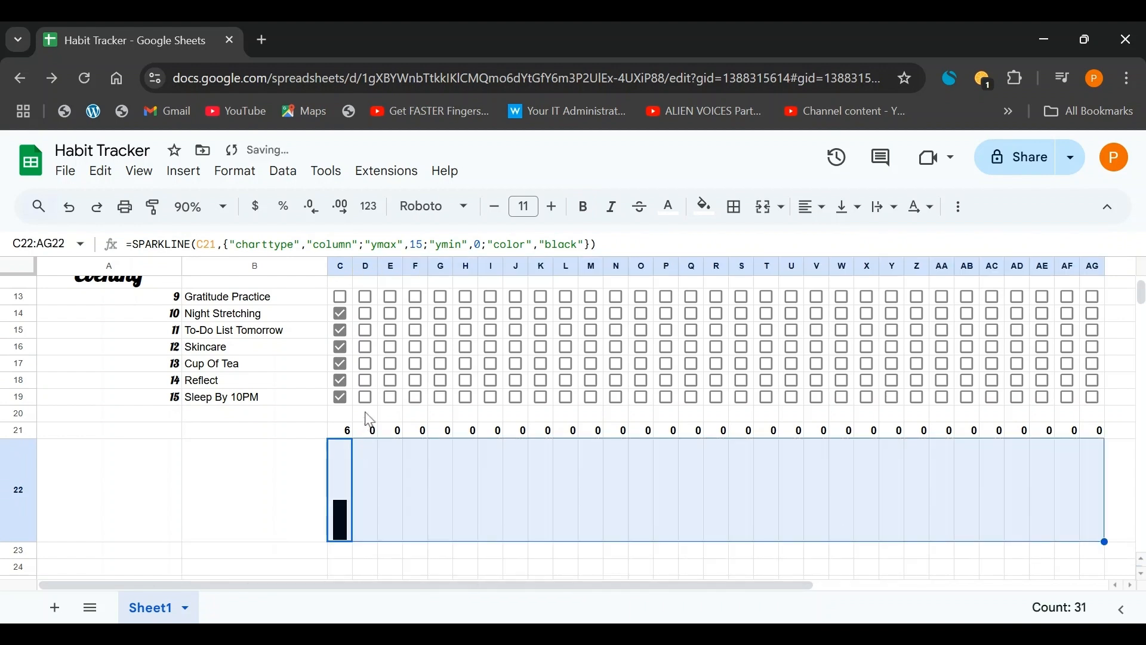
{"action": "left_click", "coordinate": [365, 397]}
{"action": "left_click", "coordinate": [366, 381]}
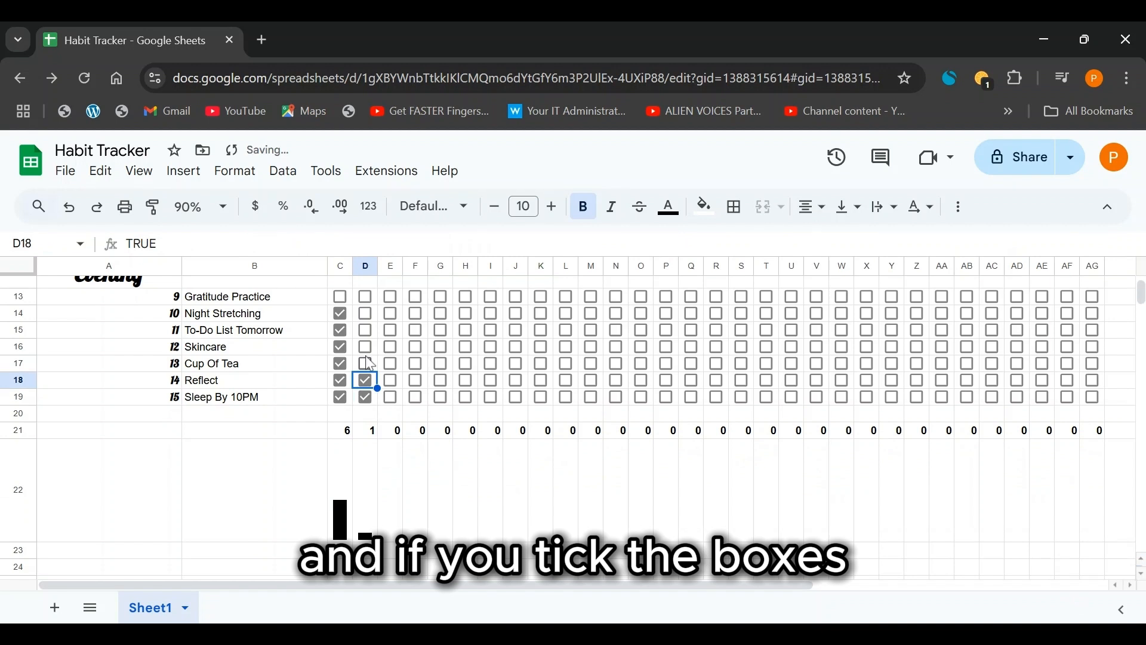
{"action": "left_click", "coordinate": [366, 380]}
{"action": "left_click", "coordinate": [366, 397]}
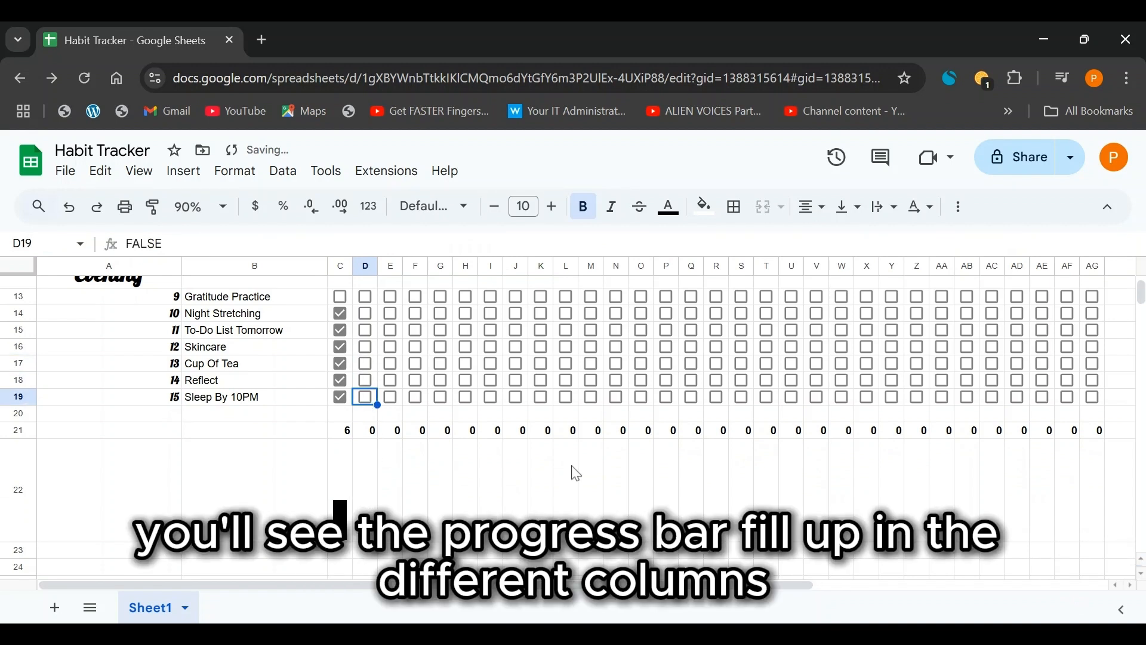
{"action": "left_click", "coordinate": [490, 381]}
{"action": "left_click", "coordinate": [490, 380]}
Step: Merge the Noon and Evening category rows across the sheet and centre their headings
{"action": "scroll", "coordinate": [15, 377], "scroll_direction": "up", "scroll_amount": 3}
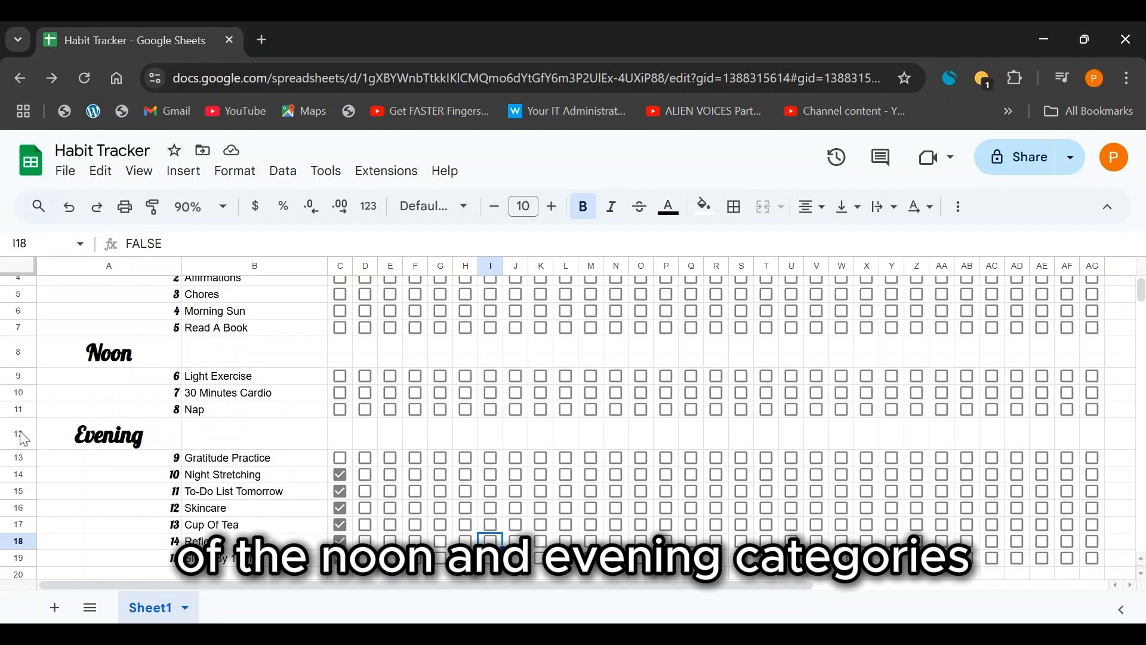
{"action": "left_click", "coordinate": [33, 443]}
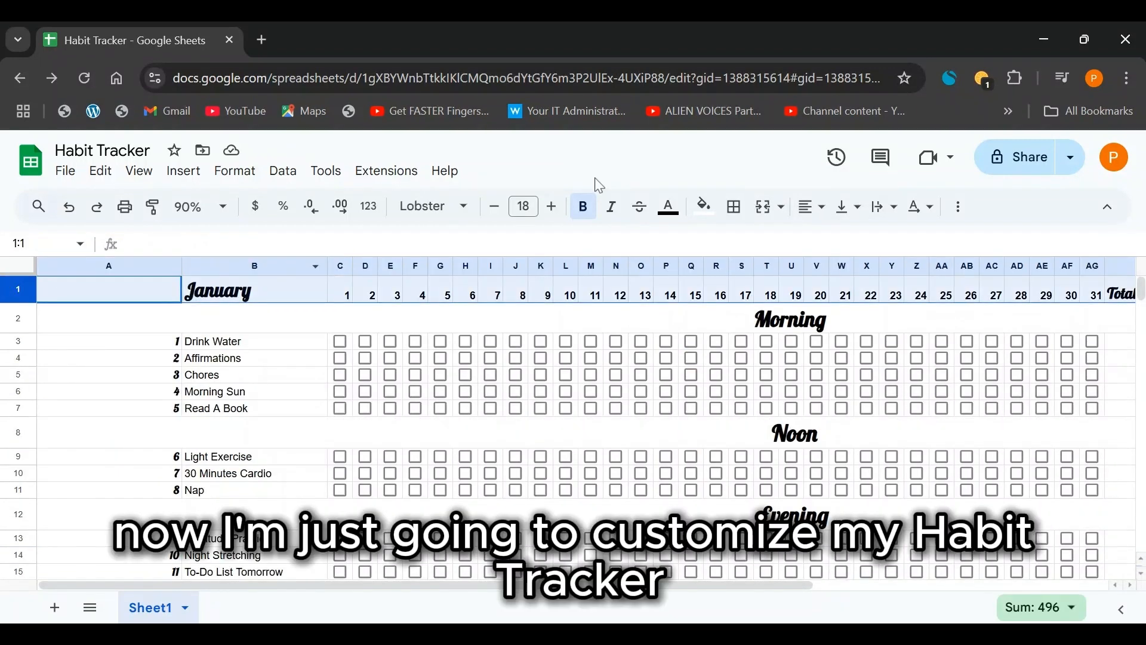
Step: Fill the January header row with blue and rows 2 to 21 with a light blue
{"action": "left_click", "coordinate": [704, 207]}
{"action": "left_click", "coordinate": [828, 292]}
{"action": "left_click", "coordinate": [17, 319]}
{"action": "left_click_drag", "start_coordinate": [17, 319], "coordinate": [20, 417]}
{"action": "scroll", "coordinate": [139, 441], "scroll_direction": "up", "scroll_amount": 4}
{"action": "left_click", "coordinate": [704, 207]}
{"action": "left_click", "coordinate": [845, 327]}
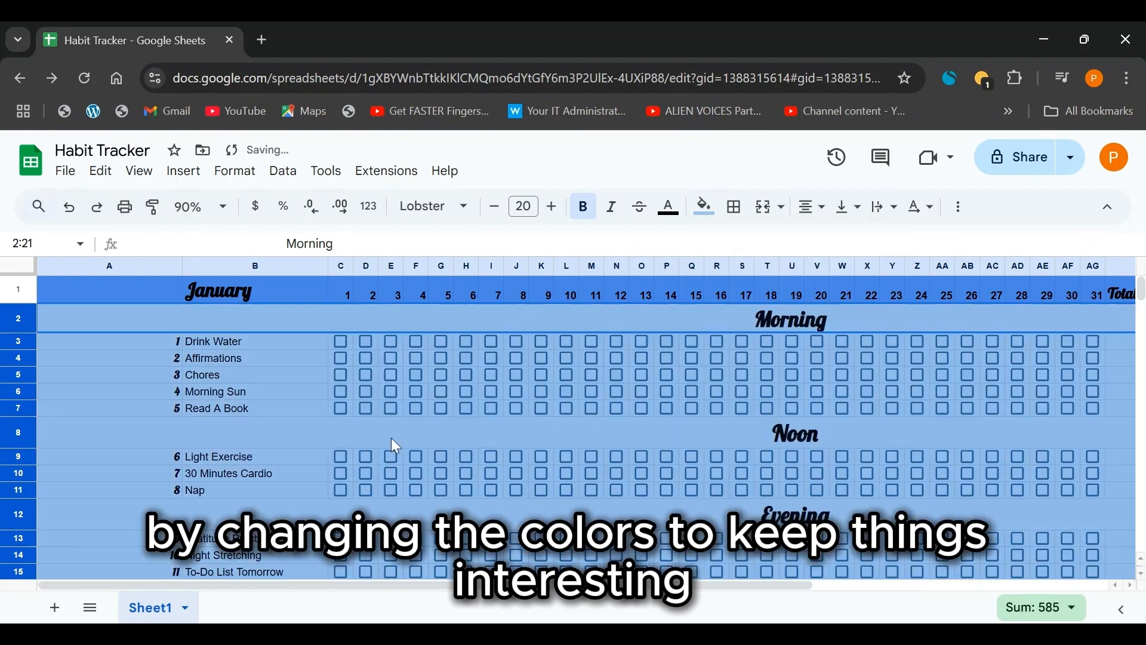
{"action": "left_click", "coordinate": [705, 207]}
{"action": "left_click", "coordinate": [828, 309]}
{"action": "scroll", "coordinate": [353, 401], "scroll_direction": "down", "scroll_amount": 5}
{"action": "left_click", "coordinate": [366, 508]}
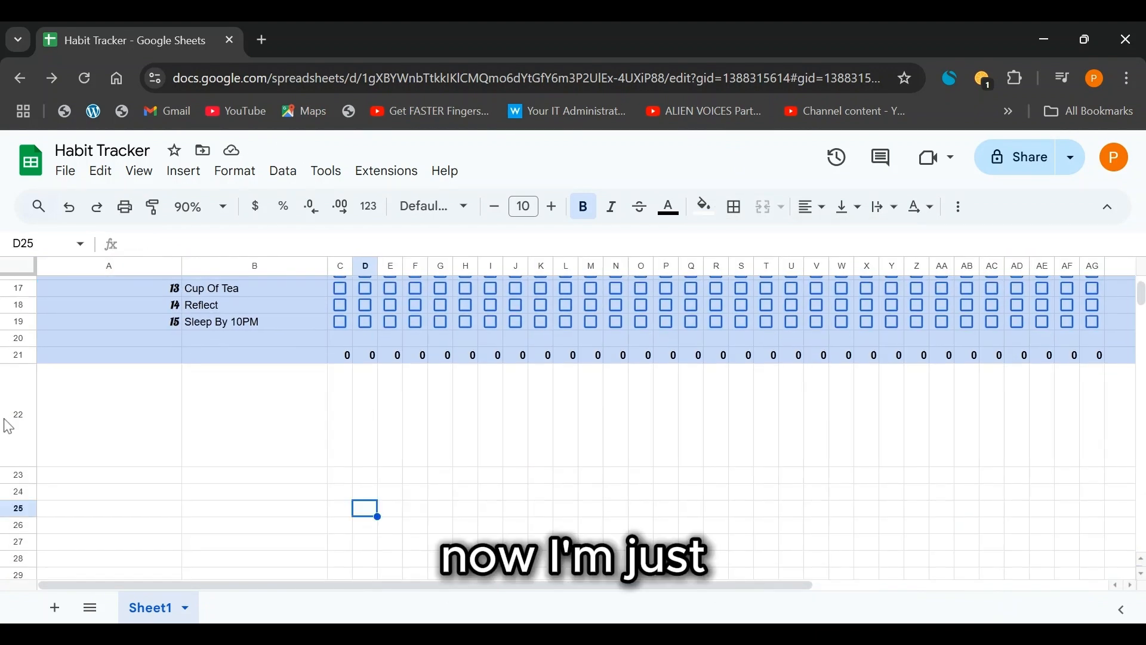
Step: Add a bottom border to row 22 and double borders above and below the Morning, Noon and Evening rows
{"action": "left_click", "coordinate": [16, 439]}
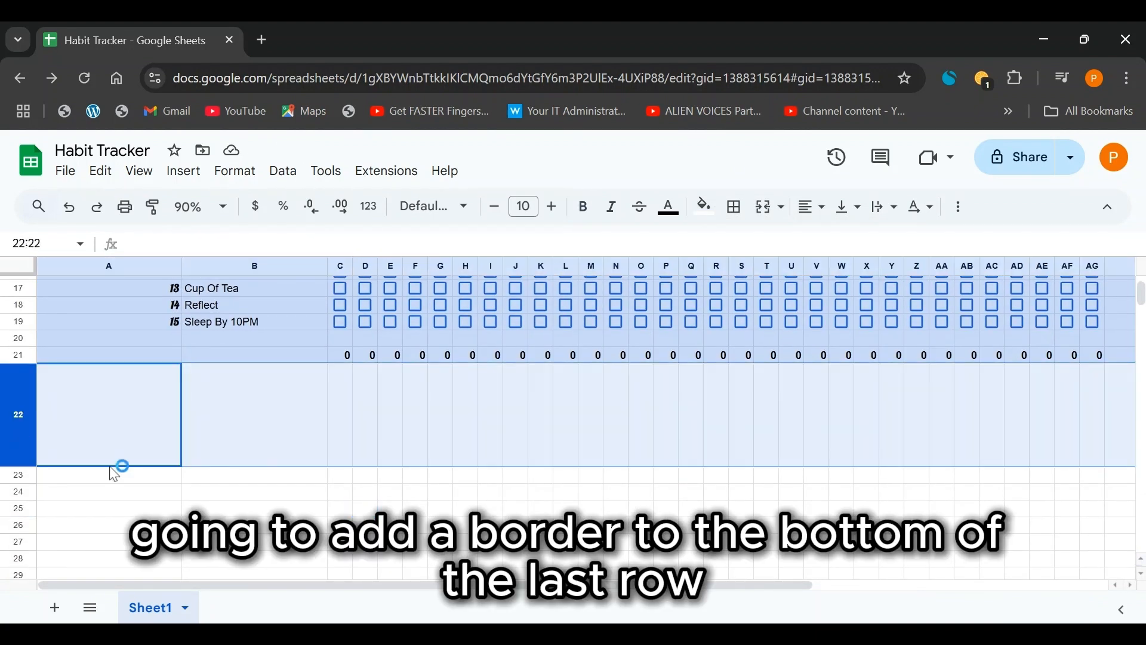
{"action": "left_click", "coordinate": [735, 207]}
{"action": "left_click", "coordinate": [835, 276]}
{"action": "left_click", "coordinate": [18, 319]}
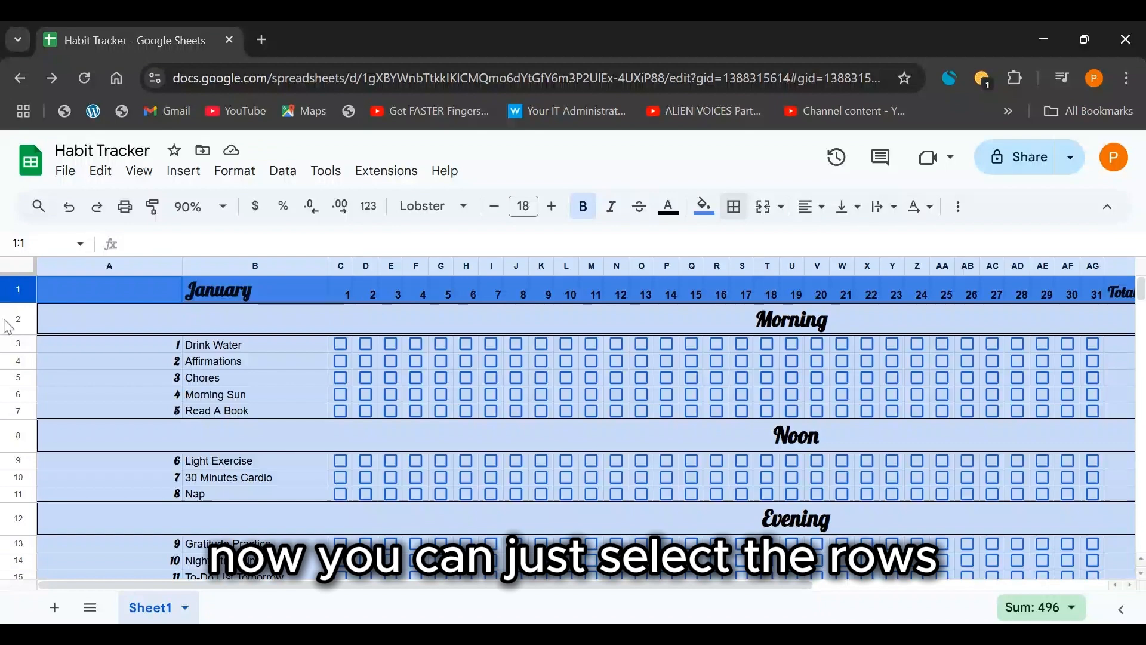
Step: Copy the January block in rows 1 to 22 and paste it directly below, starting at A23
{"action": "left_click_drag", "start_coordinate": [8, 294], "coordinate": [3, 383]}
{"action": "key", "text": "ctrl+c"}
{"action": "left_click", "coordinate": [52, 404]}
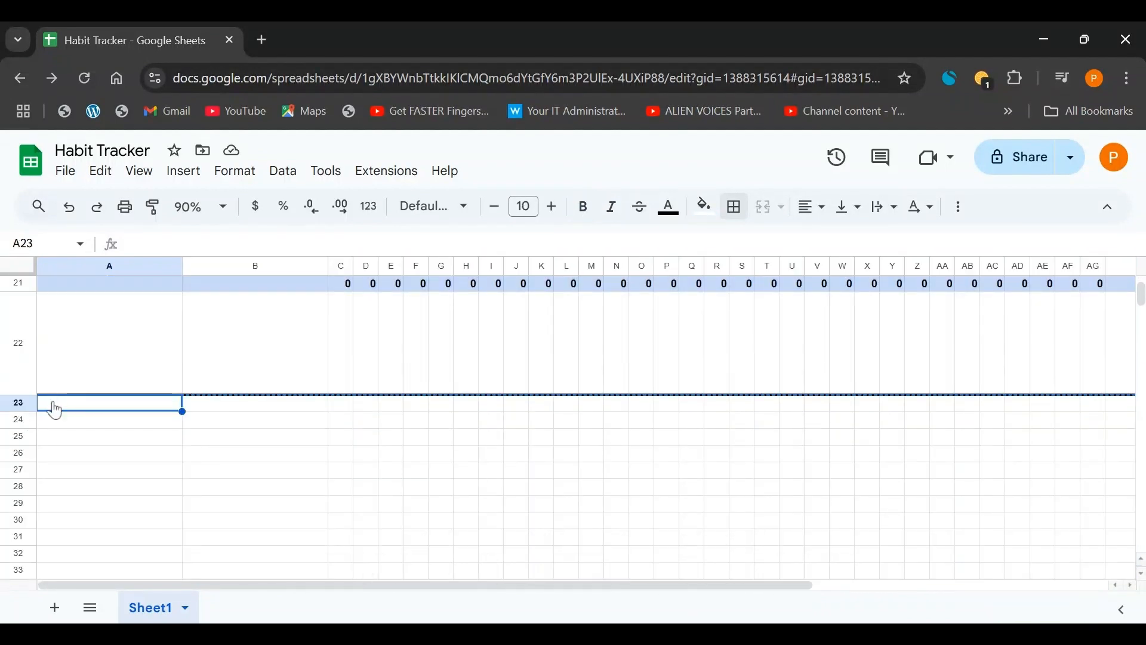
{"action": "right_click", "coordinate": [53, 404]}
{"action": "left_click", "coordinate": [108, 275]}
{"action": "scroll", "coordinate": [118, 382], "scroll_direction": "down", "scroll_amount": 3}
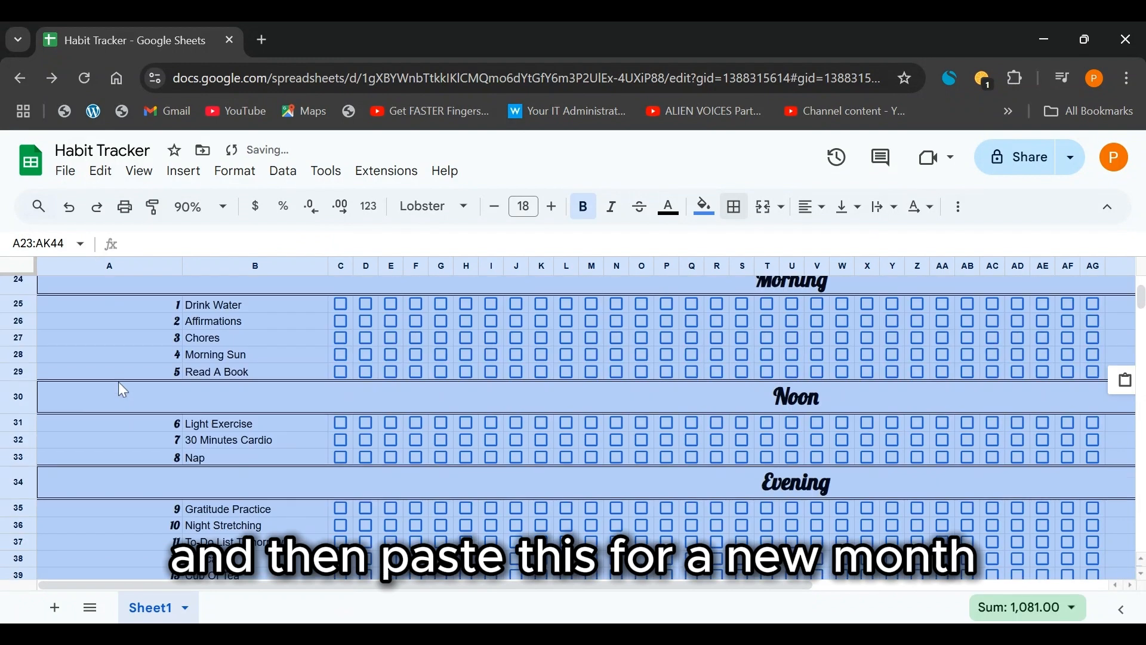
{"action": "scroll", "coordinate": [119, 376], "scroll_direction": "up", "scroll_amount": 4}
{"action": "scroll", "coordinate": [137, 380], "scroll_direction": "down", "scroll_amount": 2}
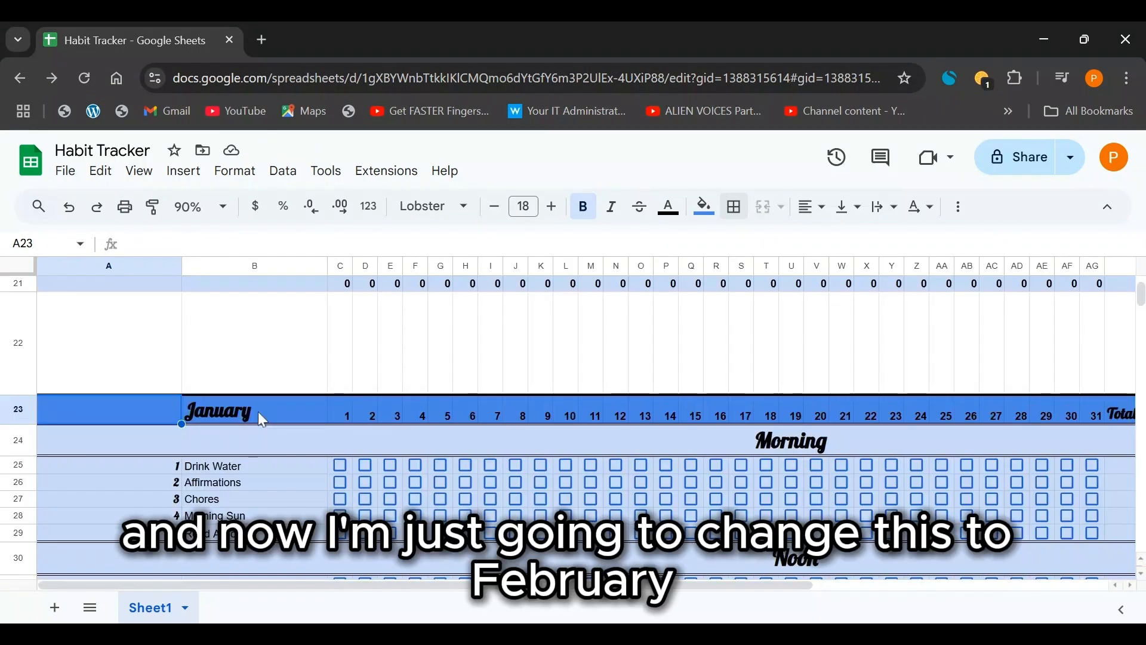
Step: Change the month heading of the pasted block in B23 to "Febraury"
{"action": "double_click", "coordinate": [261, 412]}
{"action": "type", "text": "Febr"}
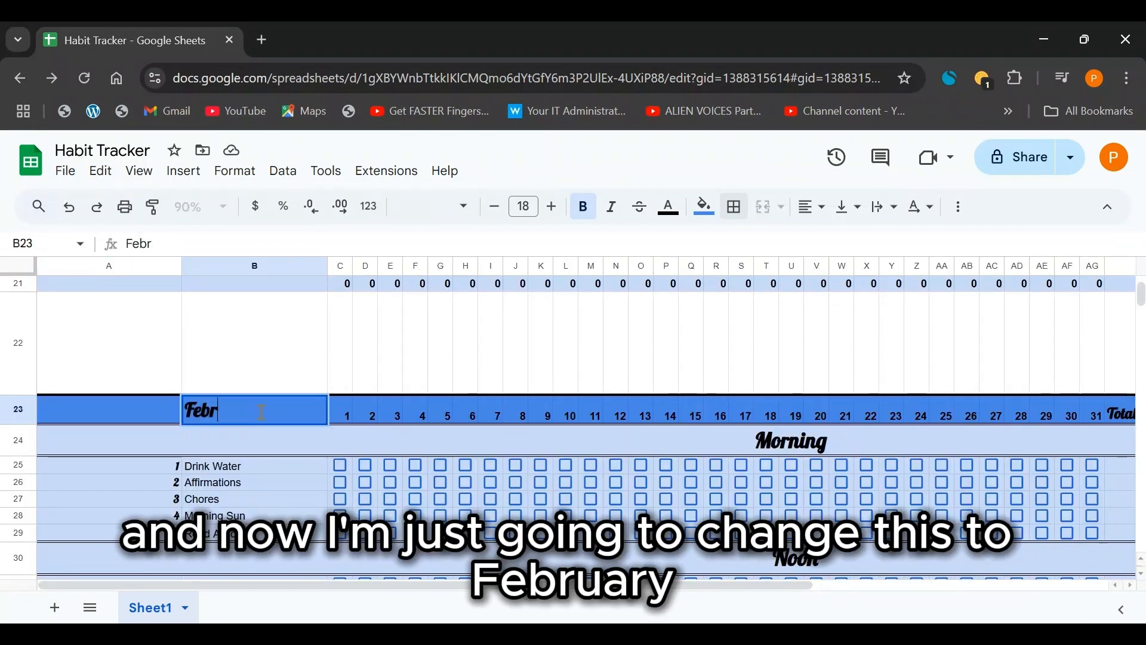
{"action": "type", "text": "aury"}
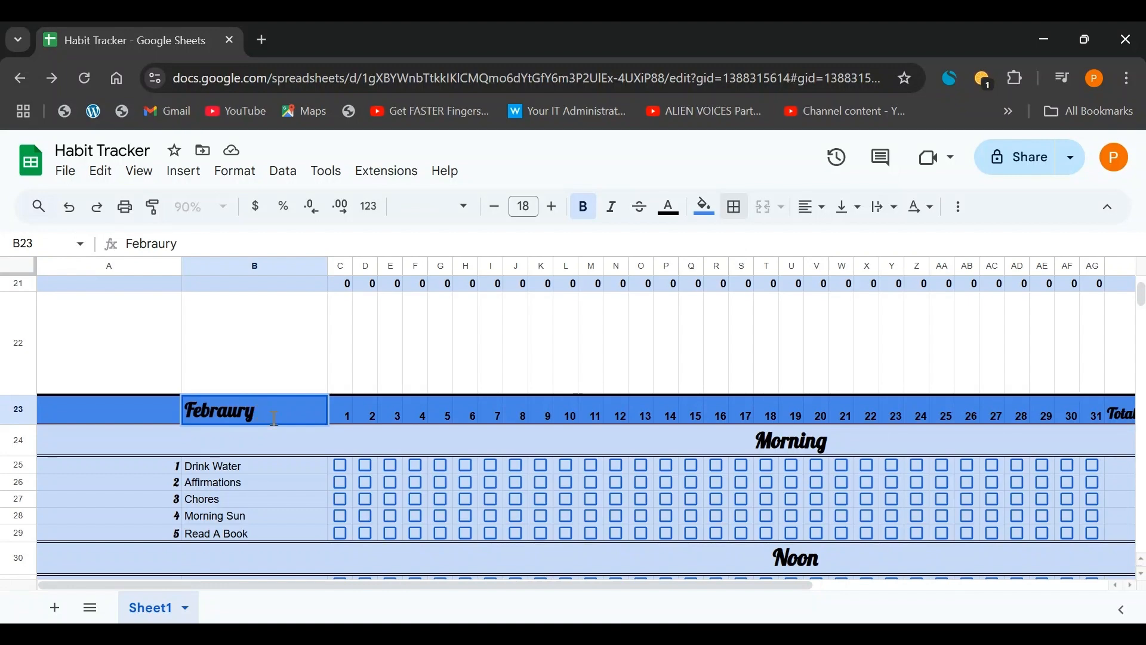
{"action": "left_click", "coordinate": [302, 452]}
Step: Clear the day numbers 29 to 31 from the second month's header row
{"action": "left_click_drag", "start_coordinate": [457, 585], "coordinate": [753, 605]}
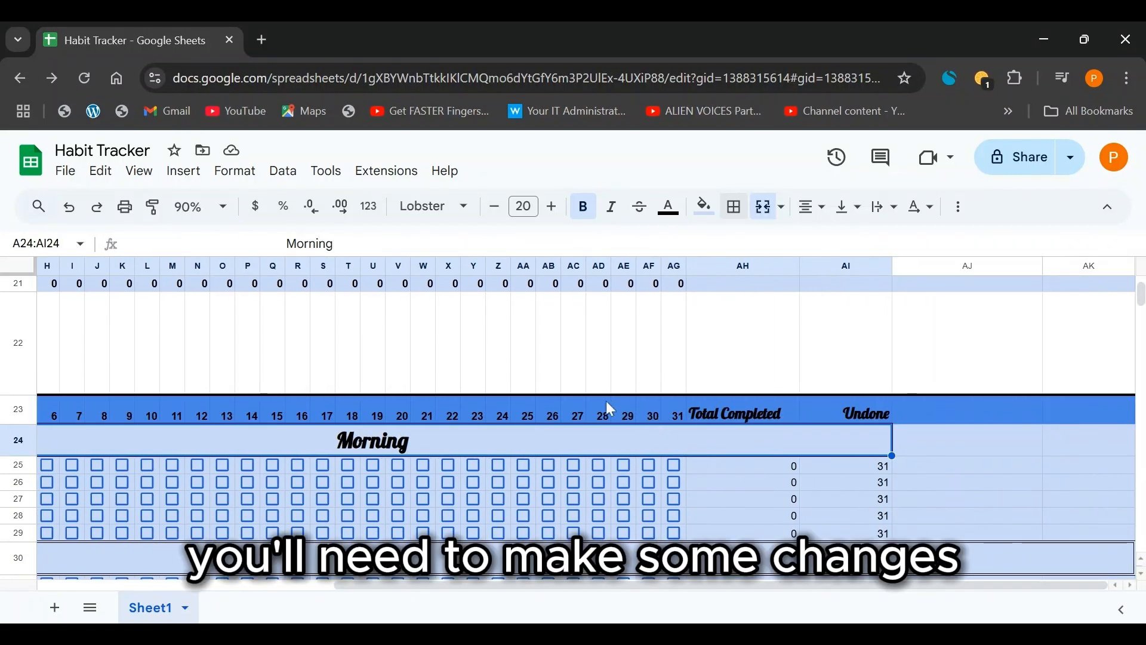
{"action": "scroll", "coordinate": [596, 410], "scroll_direction": "down", "scroll_amount": 1}
{"action": "left_click_drag", "start_coordinate": [624, 328], "coordinate": [677, 331]}
{"action": "key", "text": "Delete"}
Step: Delete the Morning and Noon checkboxes for days 29 to 31 in the second month, AE25:AG29 and AE31:AG33
{"action": "left_click", "coordinate": [619, 384]}
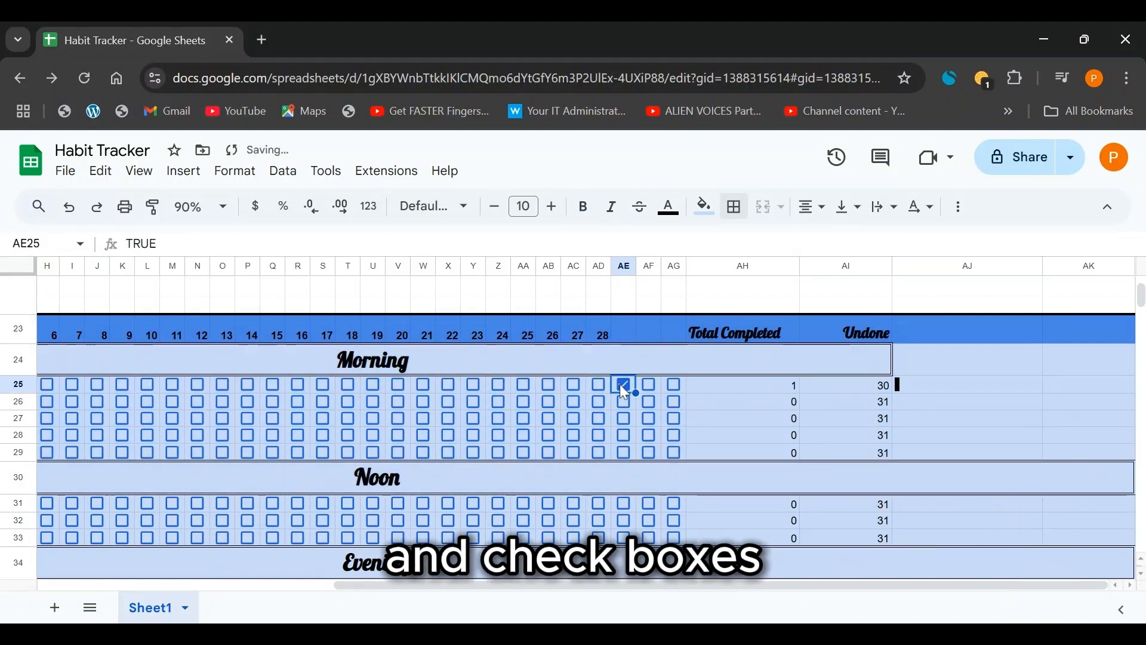
{"action": "left_click_drag", "start_coordinate": [620, 385], "coordinate": [676, 457]}
{"action": "key", "text": "Delete"}
{"action": "scroll", "coordinate": [609, 424], "scroll_direction": "down", "scroll_amount": 1}
{"action": "left_click", "coordinate": [623, 424]}
{"action": "left_click_drag", "start_coordinate": [624, 423], "coordinate": [674, 458]}
{"action": "key", "text": "Delete"}
{"action": "scroll", "coordinate": [654, 444], "scroll_direction": "down", "scroll_amount": 1}
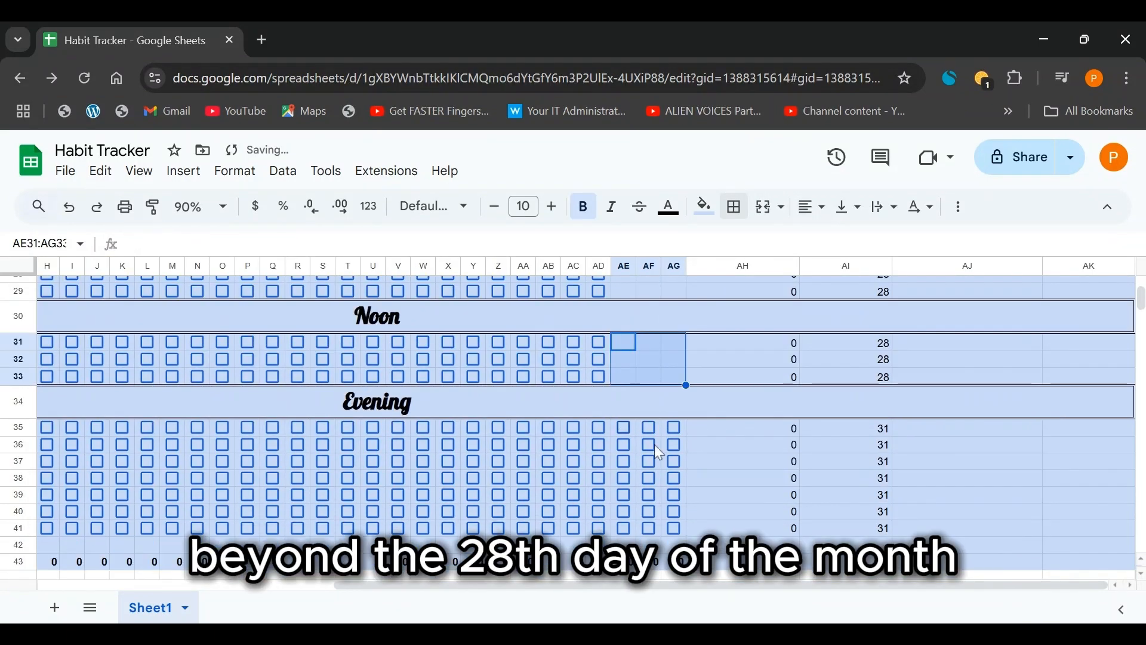
Step: Delete the second month's Evening checkboxes for days 29 to 31 and clear their daily counts and progress bars below
{"action": "left_click", "coordinate": [623, 427]}
{"action": "left_click_drag", "start_coordinate": [623, 427], "coordinate": [680, 528]}
{"action": "key", "text": "Delete"}
{"action": "left_click", "coordinate": [667, 460]}
{"action": "scroll", "coordinate": [663, 456], "scroll_direction": "up", "scroll_amount": 2}
{"action": "scroll", "coordinate": [664, 456], "scroll_direction": "down", "scroll_amount": 4}
{"action": "left_click_drag", "start_coordinate": [623, 399], "coordinate": [668, 457]}
{"action": "key", "text": "Delete"}
{"action": "scroll", "coordinate": [668, 457], "scroll_direction": "up", "scroll_amount": 4}
Step: Set the maximum in the AJ25 SPARKLINE progress bar formula to 28
{"action": "left_click", "coordinate": [944, 360]}
{"action": "left_click", "coordinate": [946, 384]}
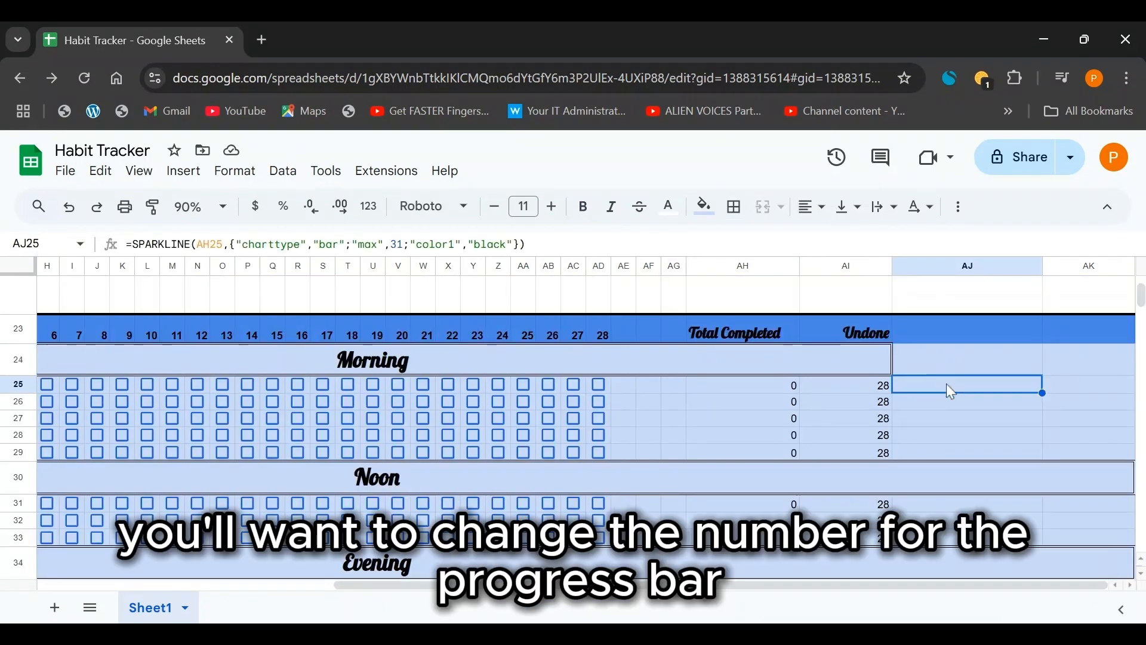
{"action": "double_click", "coordinate": [941, 390]}
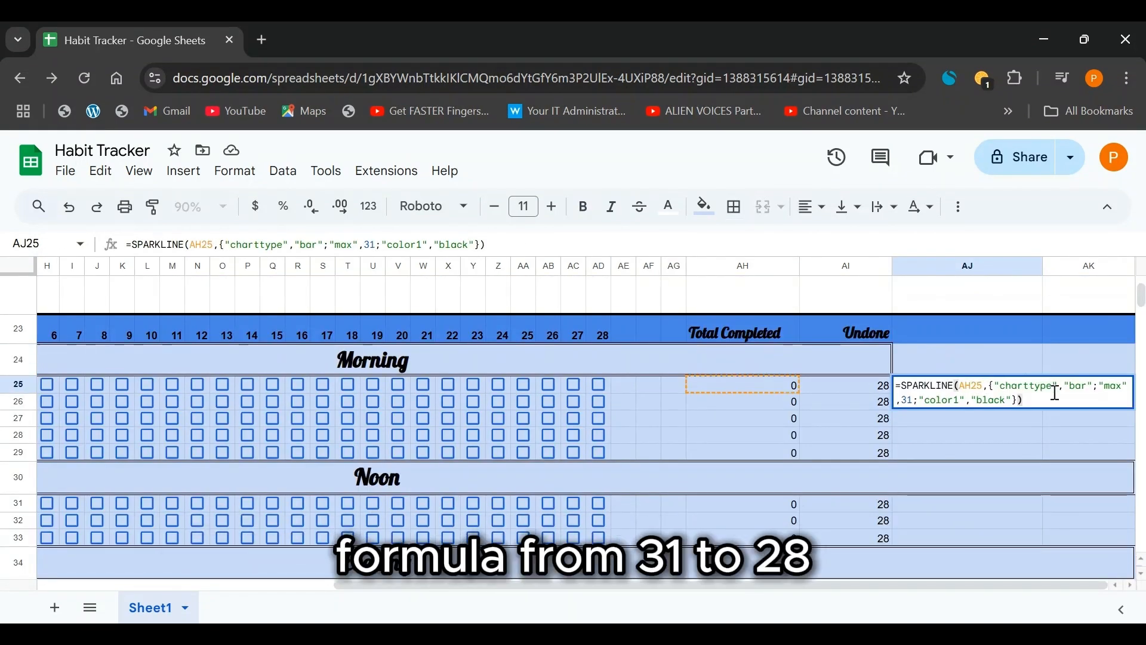
{"action": "double_click", "coordinate": [909, 400]}
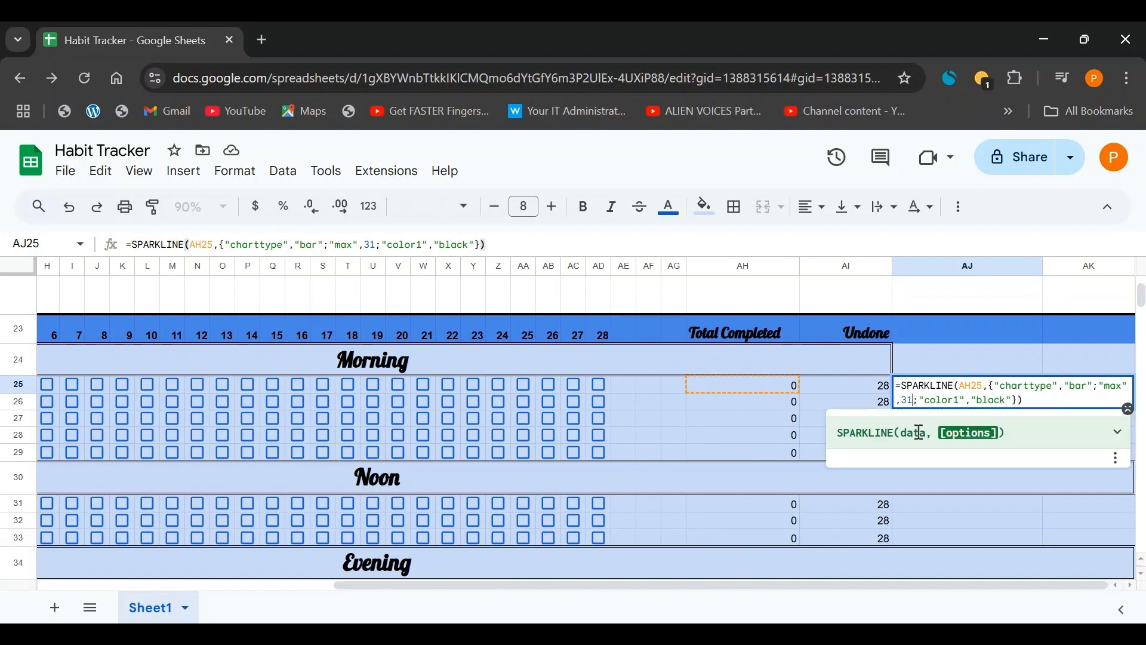
{"action": "key", "text": "BackSpace"}
{"action": "type", "text": "28"}
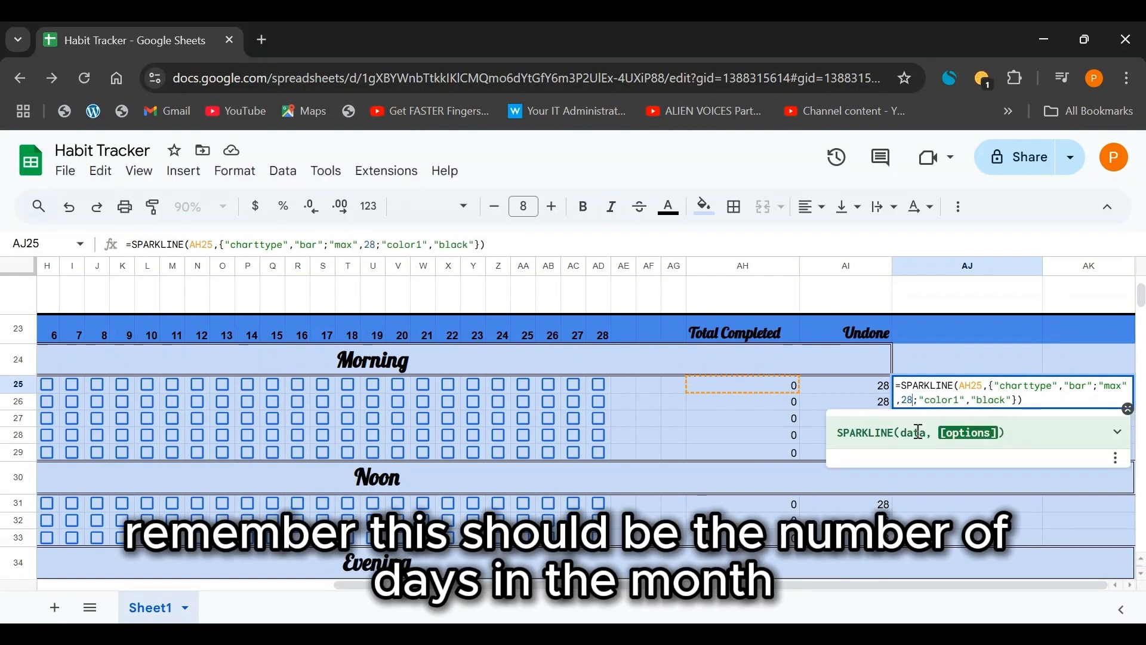
{"action": "left_click", "coordinate": [1000, 358]}
Step: Fill the AJ25 progress bar formula down the Morning habit rows below it
{"action": "left_click", "coordinate": [1031, 386]}
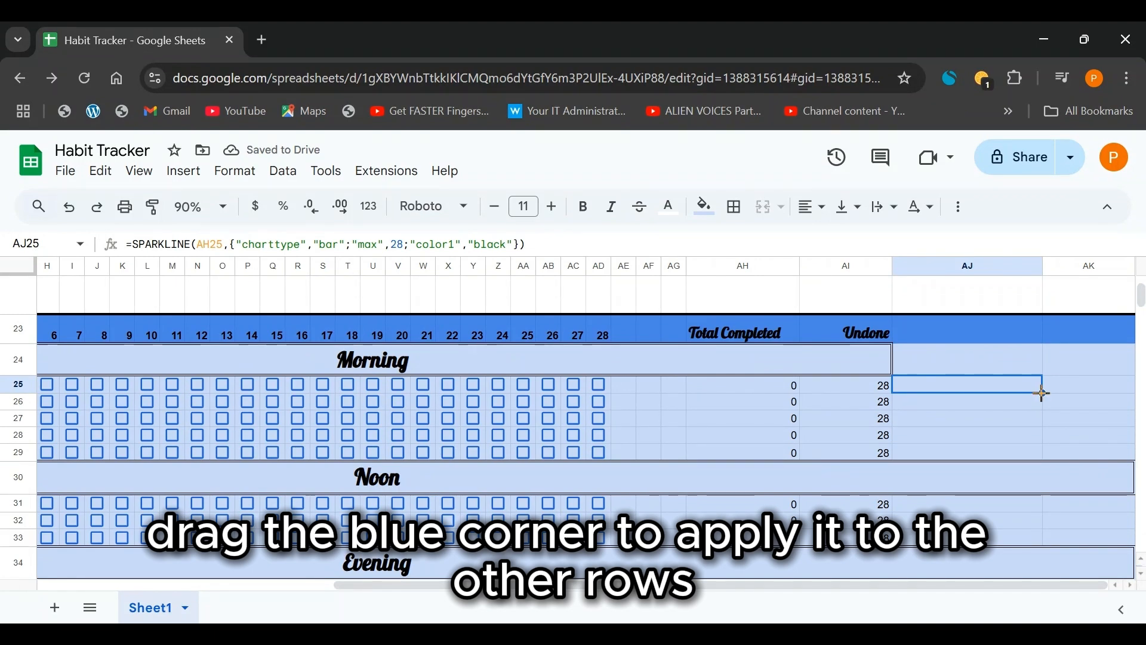
{"action": "left_click_drag", "start_coordinate": [1042, 392], "coordinate": [1034, 438]}
{"action": "scroll", "coordinate": [1033, 434], "scroll_direction": "down", "scroll_amount": 3}
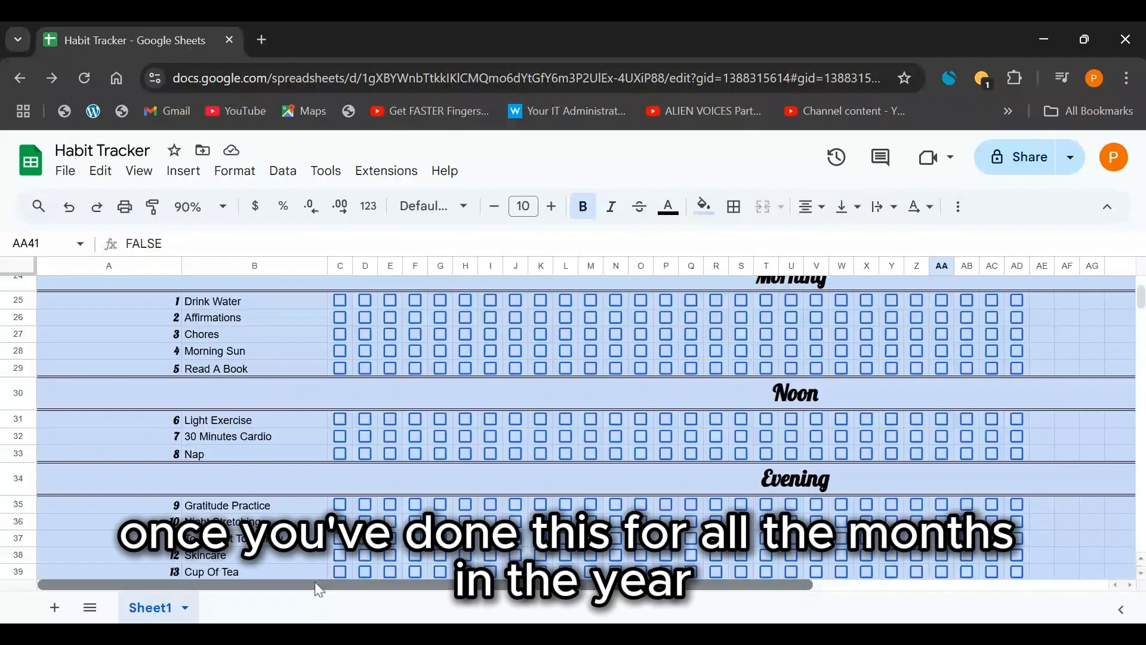
Step: Duplicate the whole Sheet1 as a new sheet for another year
{"action": "scroll", "coordinate": [281, 448], "scroll_direction": "down", "scroll_amount": 3}
{"action": "scroll", "coordinate": [288, 460], "scroll_direction": "up", "scroll_amount": 5}
{"action": "scroll", "coordinate": [234, 420], "scroll_direction": "up", "scroll_amount": 2}
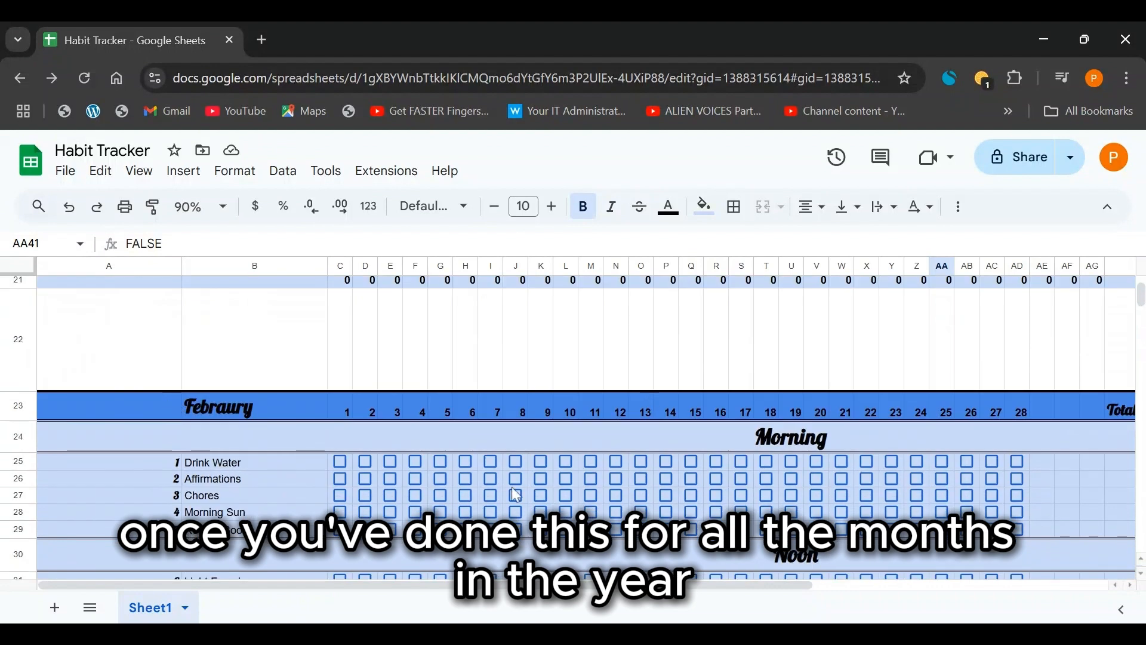
{"action": "scroll", "coordinate": [233, 423], "scroll_direction": "down", "scroll_amount": 5}
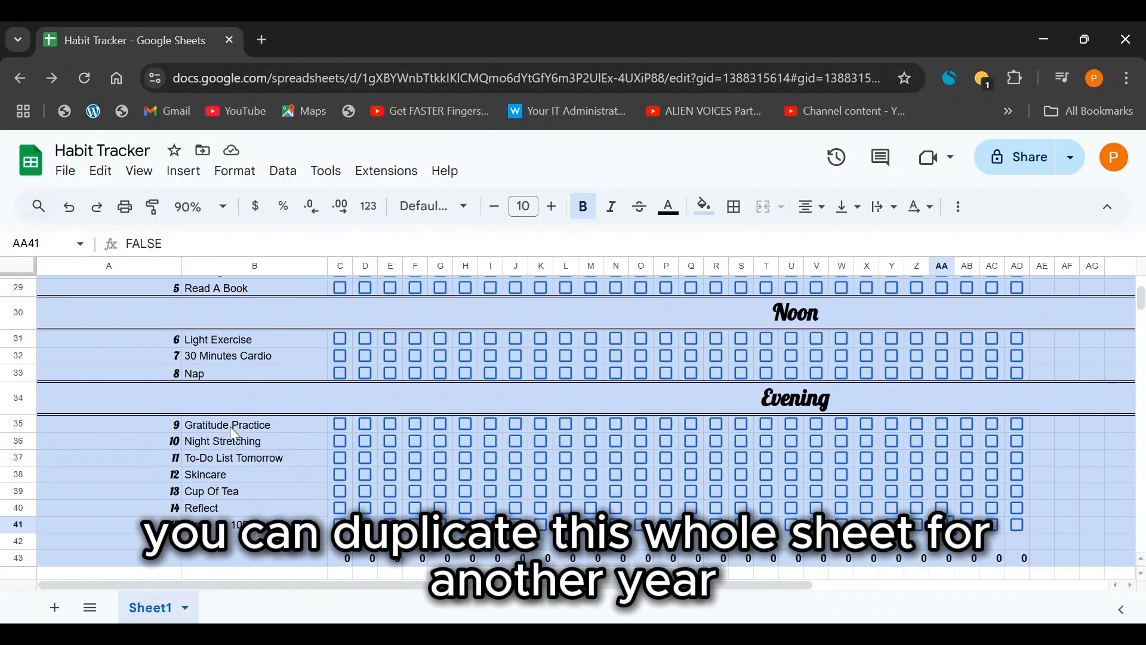
{"action": "left_click", "coordinate": [187, 610]}
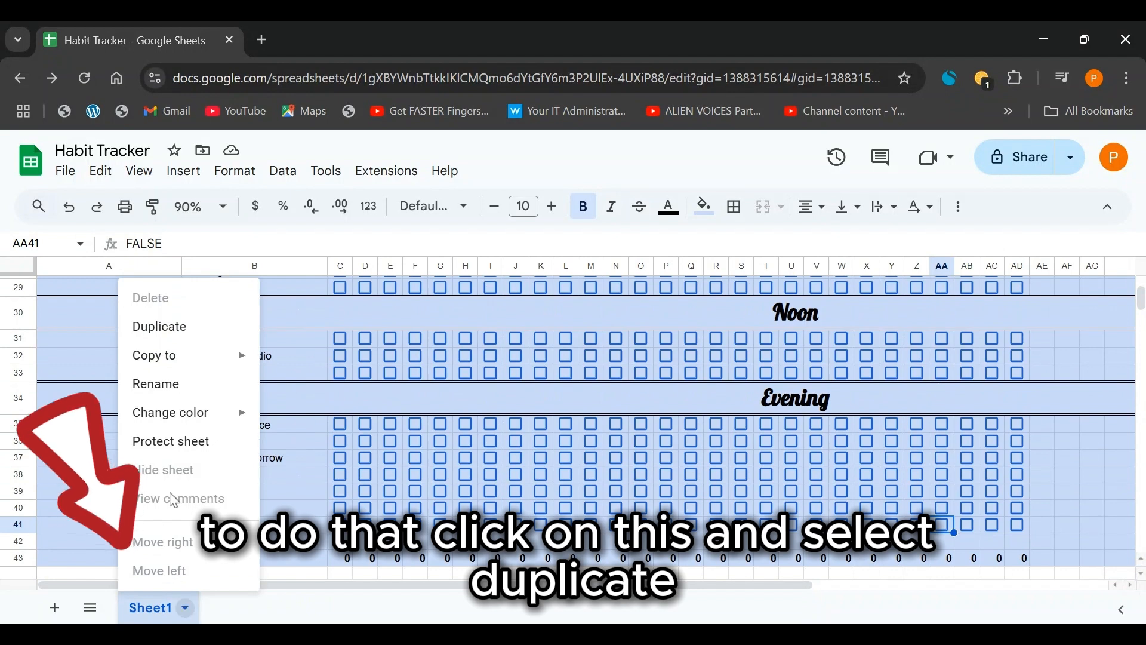
{"action": "left_click", "coordinate": [171, 329]}
Step: Look over the duplicated sheet and rename it "2025 Habit Tracker"
{"action": "scroll", "coordinate": [282, 432], "scroll_direction": "down", "scroll_amount": 5}
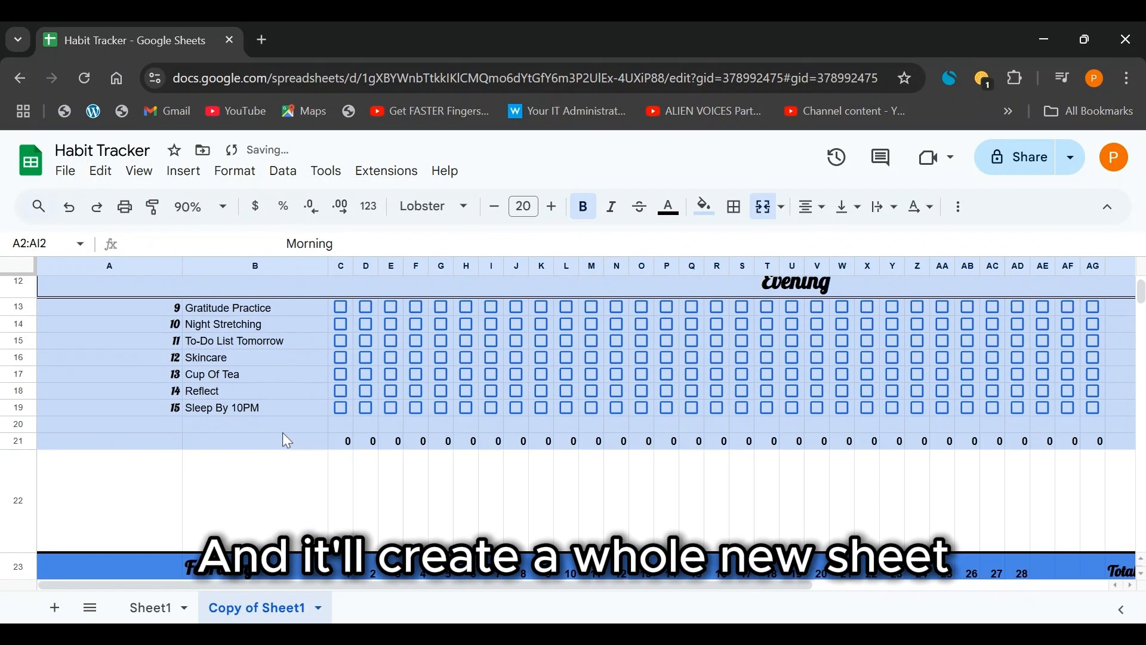
{"action": "scroll", "coordinate": [282, 428], "scroll_direction": "up", "scroll_amount": 5}
{"action": "scroll", "coordinate": [282, 428], "scroll_direction": "down", "scroll_amount": 10}
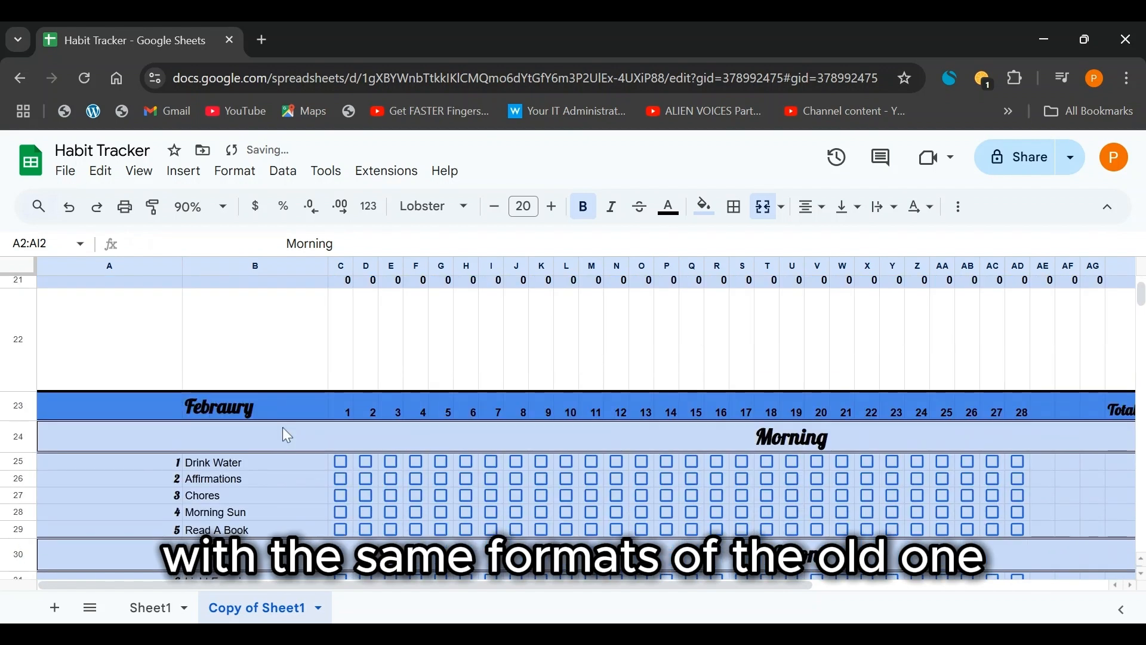
{"action": "scroll", "coordinate": [257, 358], "scroll_direction": "up", "scroll_amount": 1}
{"action": "scroll", "coordinate": [251, 350], "scroll_direction": "up", "scroll_amount": 9}
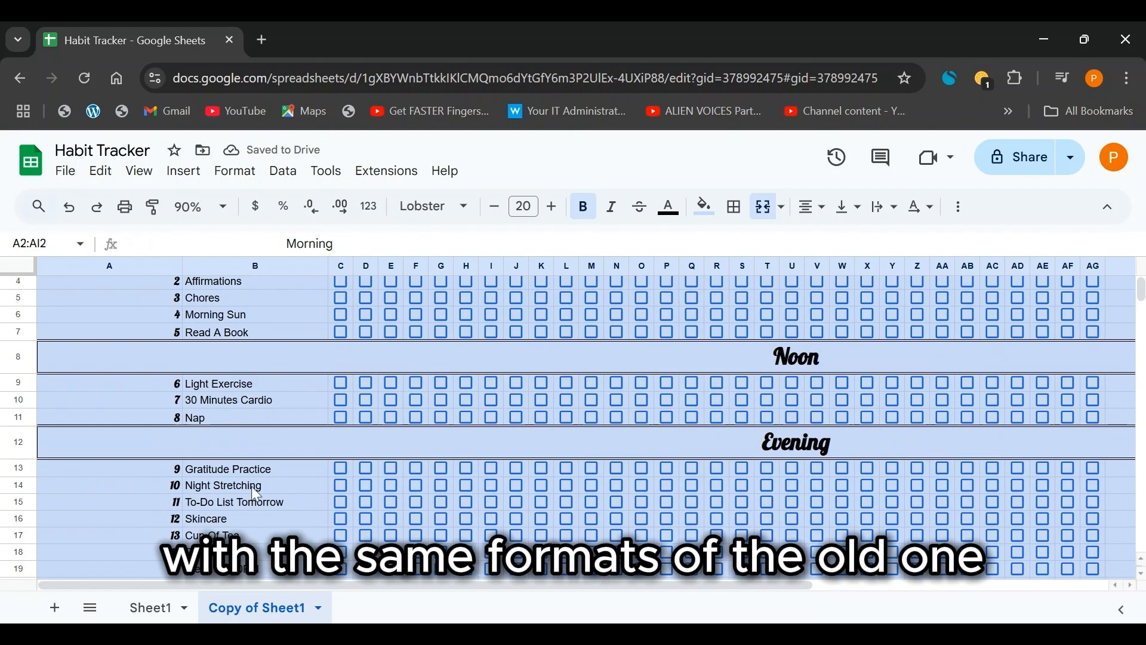
{"action": "double_click", "coordinate": [239, 604]}
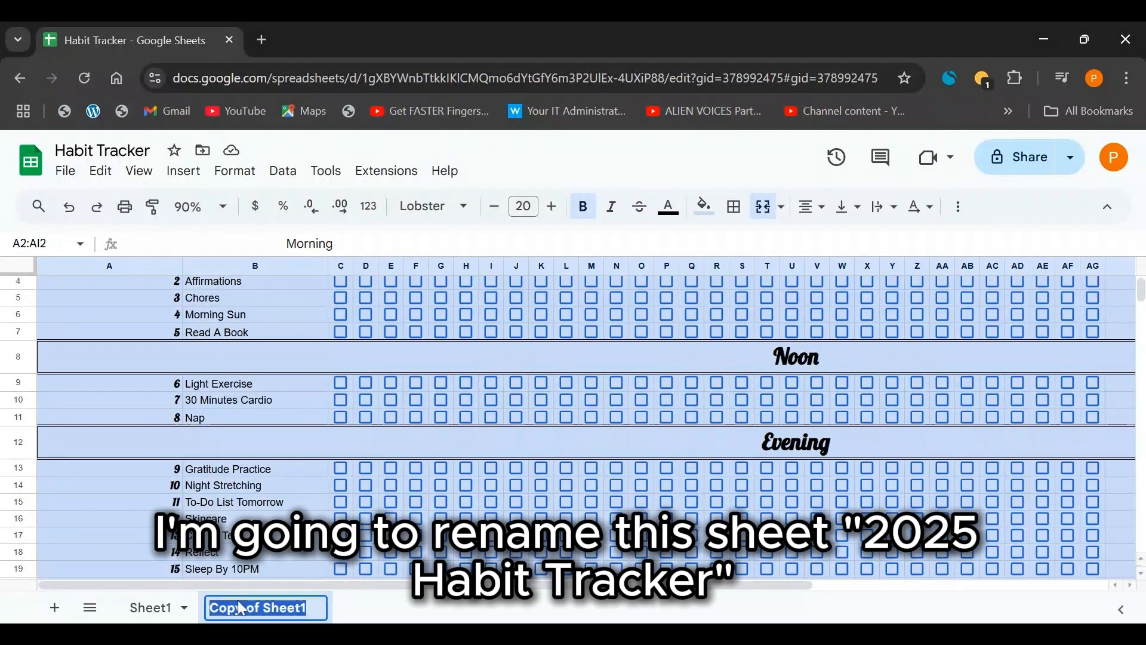
{"action": "type", "text": "2025"}
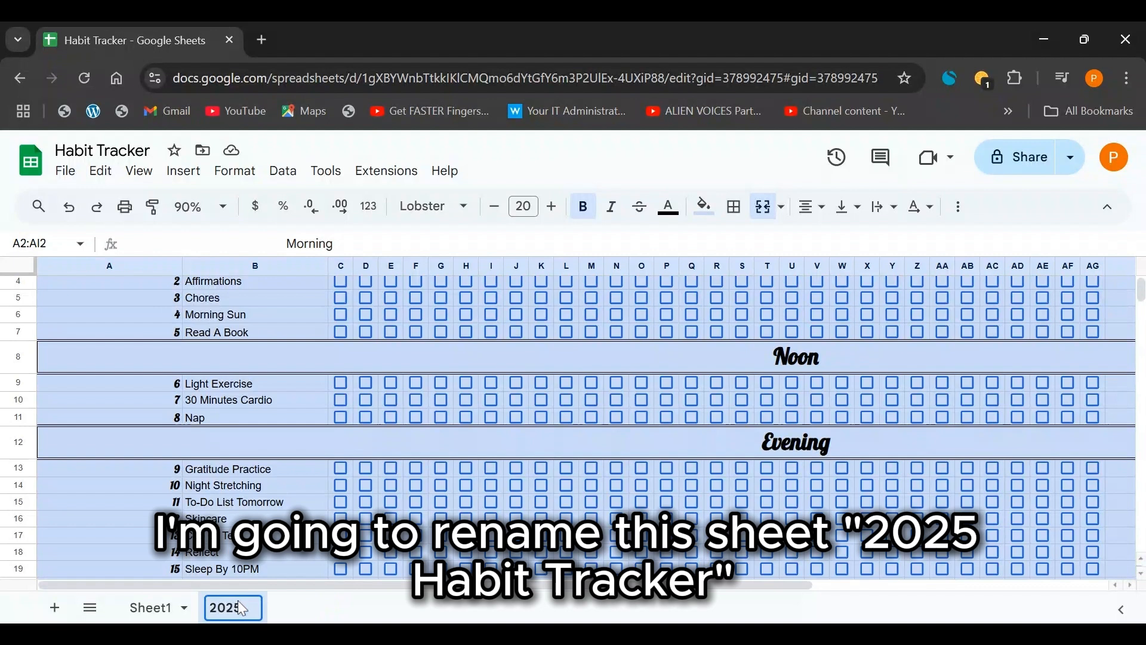
{"action": "type", "text": " Habit Tracke"}
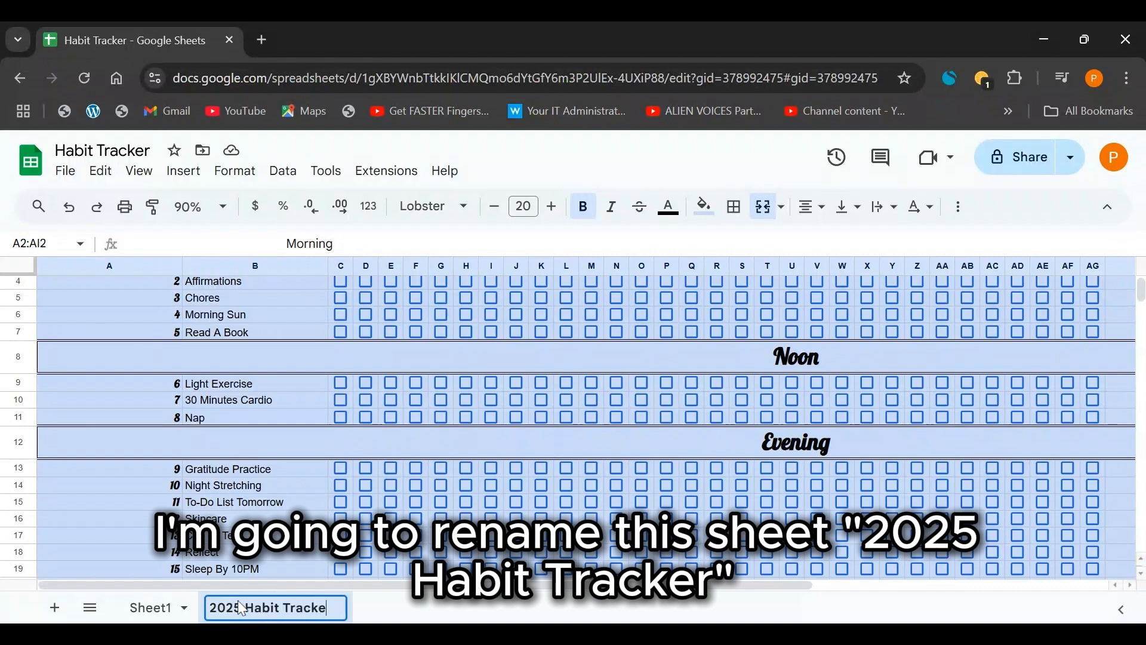
{"action": "type", "text": "r"}
{"action": "key", "text": "Return"}
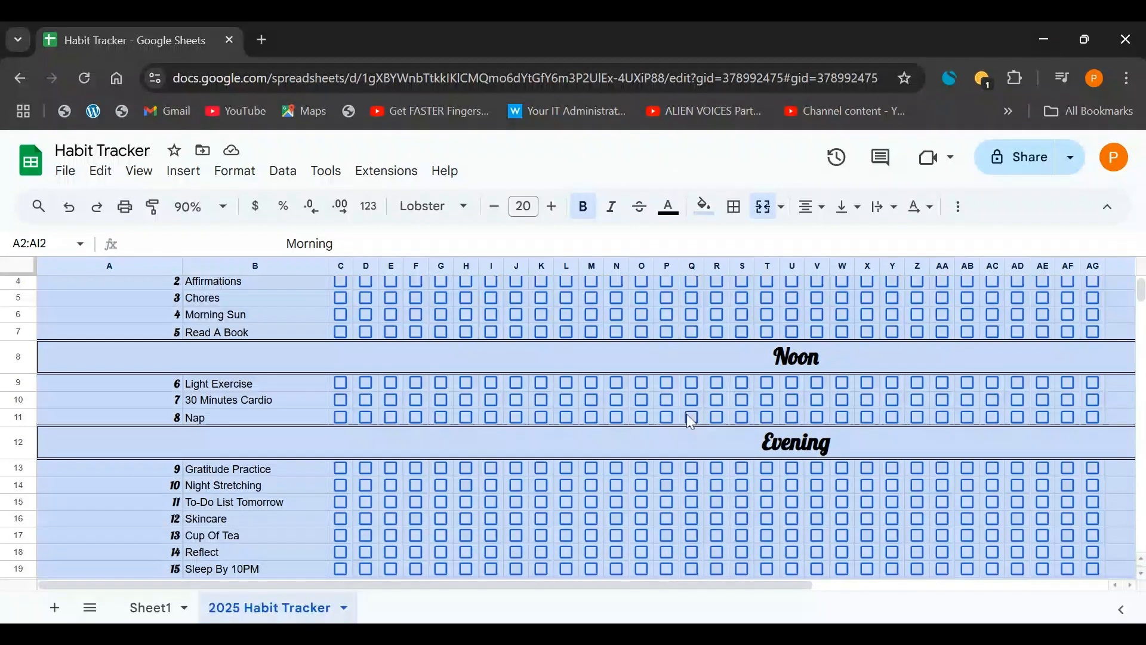
Step: Make the spreadsheet available offline and turn on offline access for all files
{"action": "scroll", "coordinate": [655, 355], "scroll_direction": "up", "scroll_amount": 2}
{"action": "scroll", "coordinate": [451, 377], "scroll_direction": "down", "scroll_amount": 3}
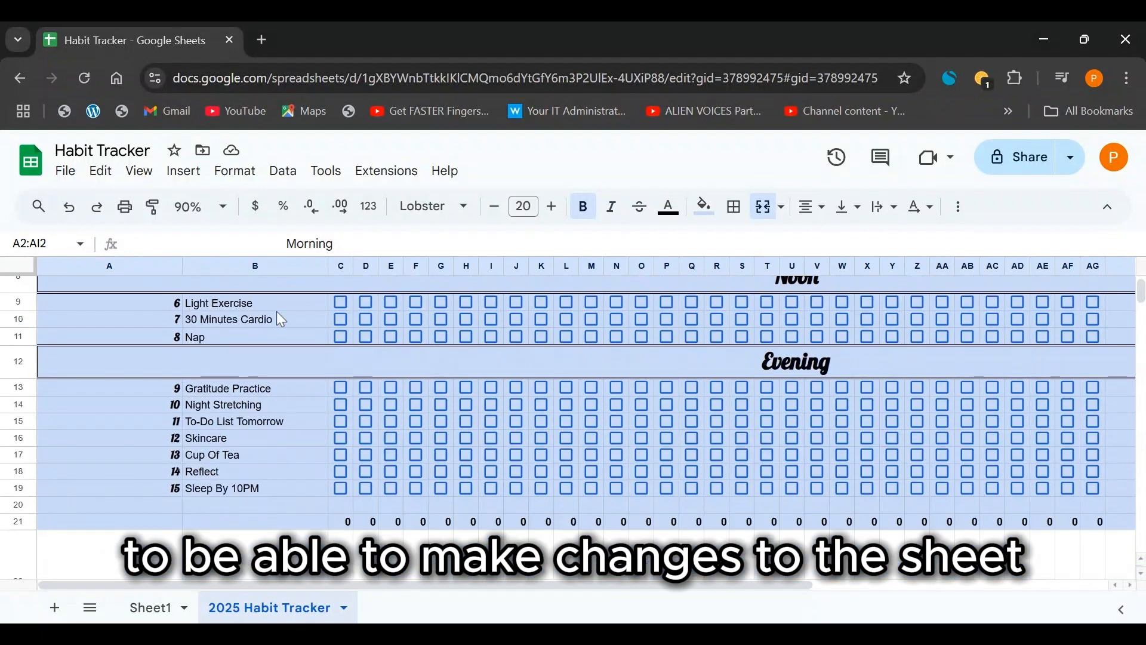
{"action": "scroll", "coordinate": [202, 425], "scroll_direction": "up", "scroll_amount": 3}
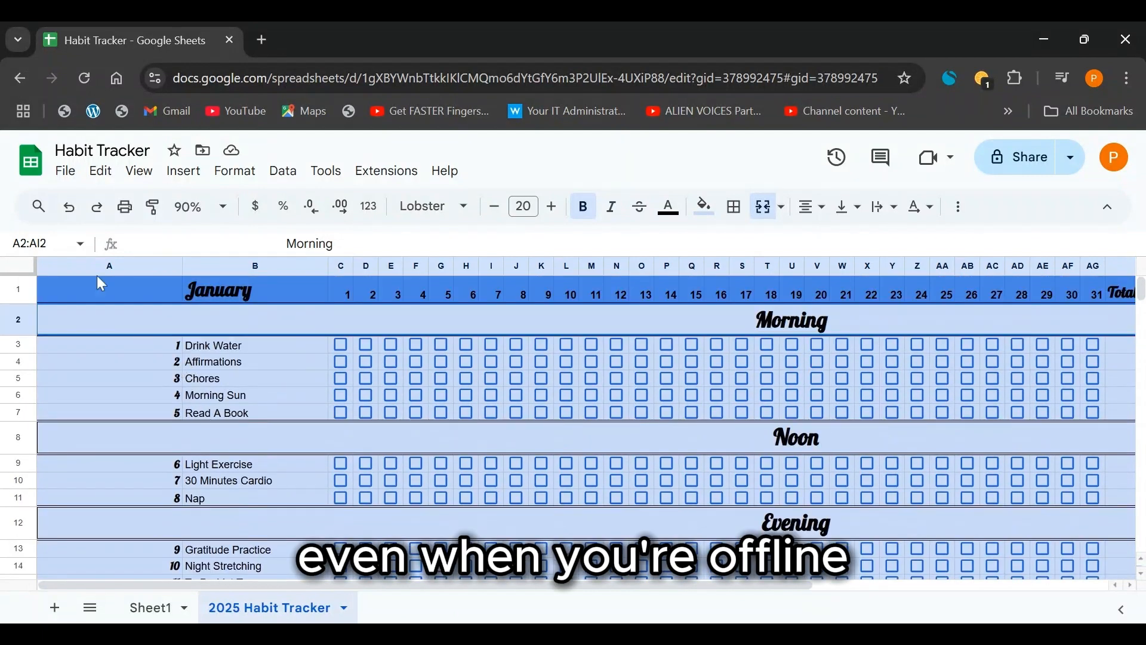
{"action": "left_click", "coordinate": [65, 172]}
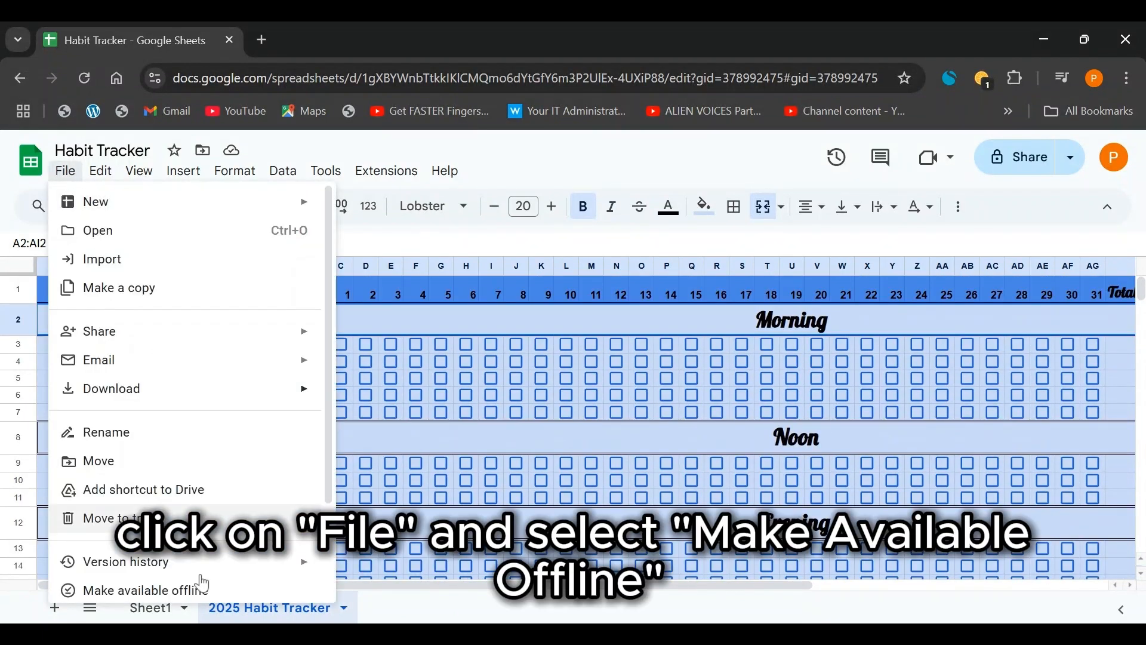
{"action": "scroll", "coordinate": [202, 582], "scroll_direction": "down", "scroll_amount": 3}
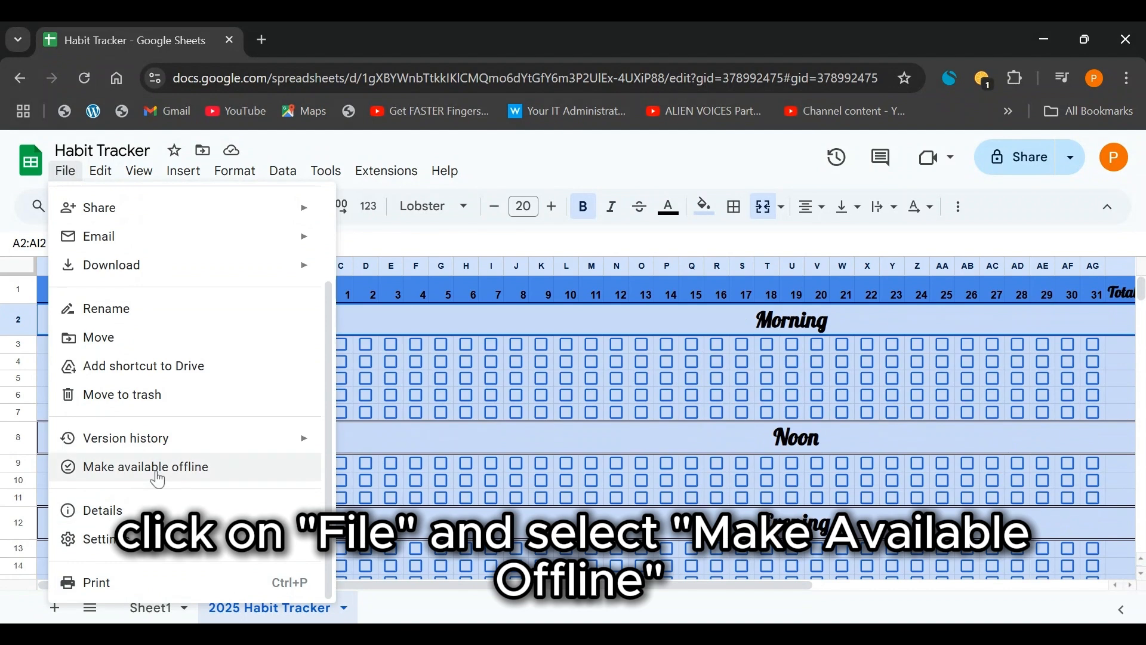
{"action": "left_click", "coordinate": [156, 471]}
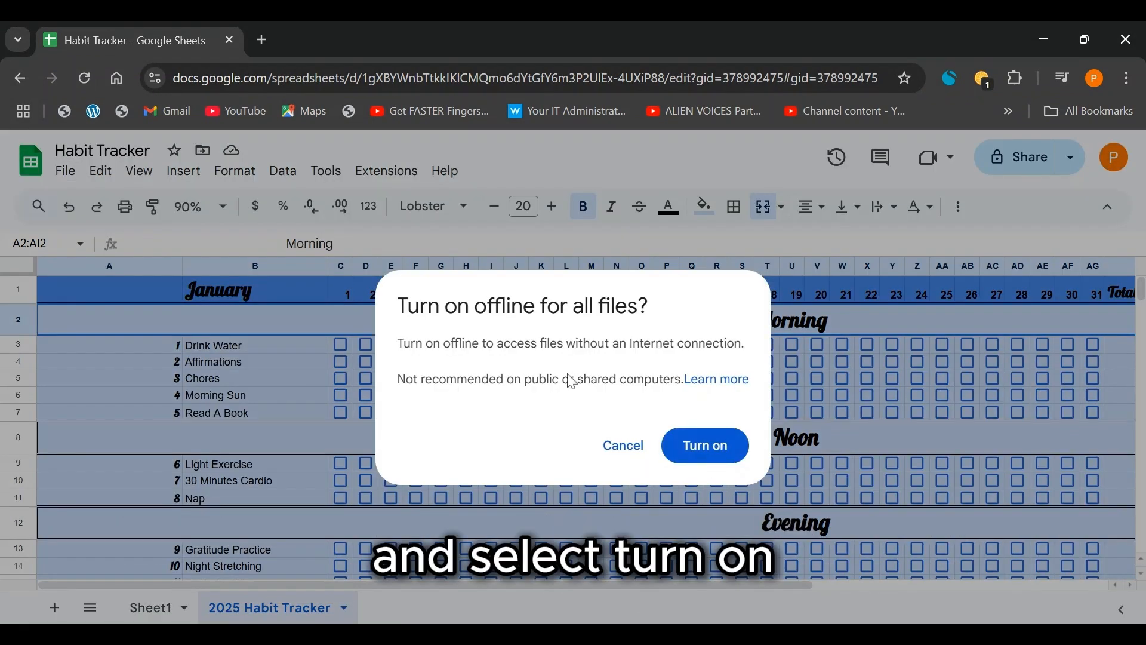
{"action": "left_click", "coordinate": [704, 444]}
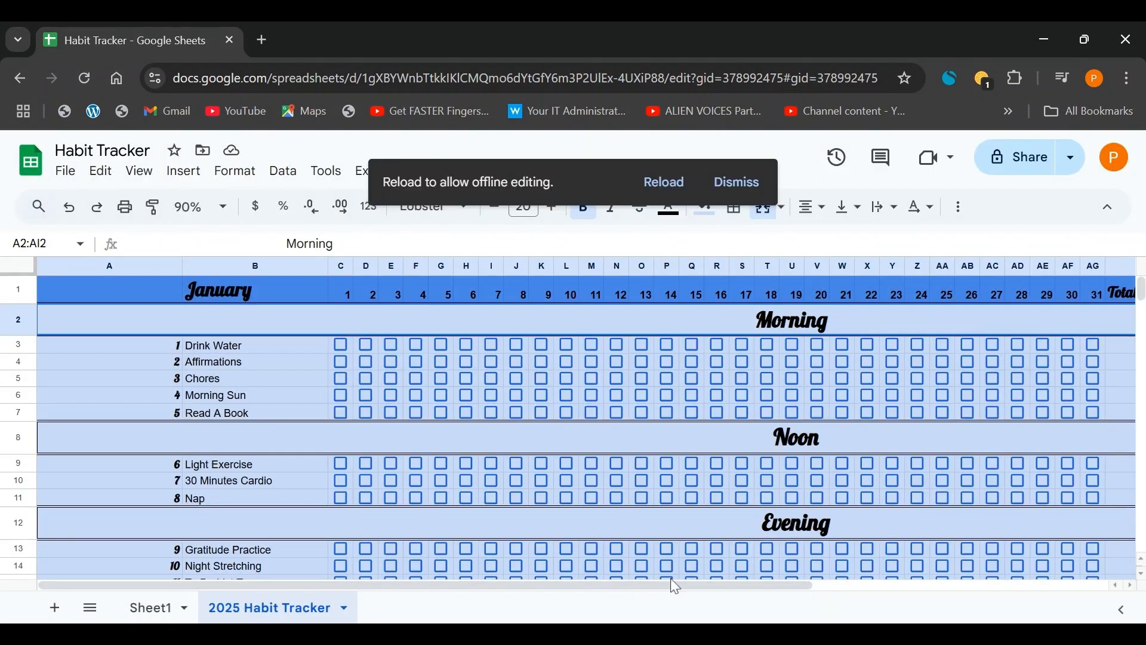